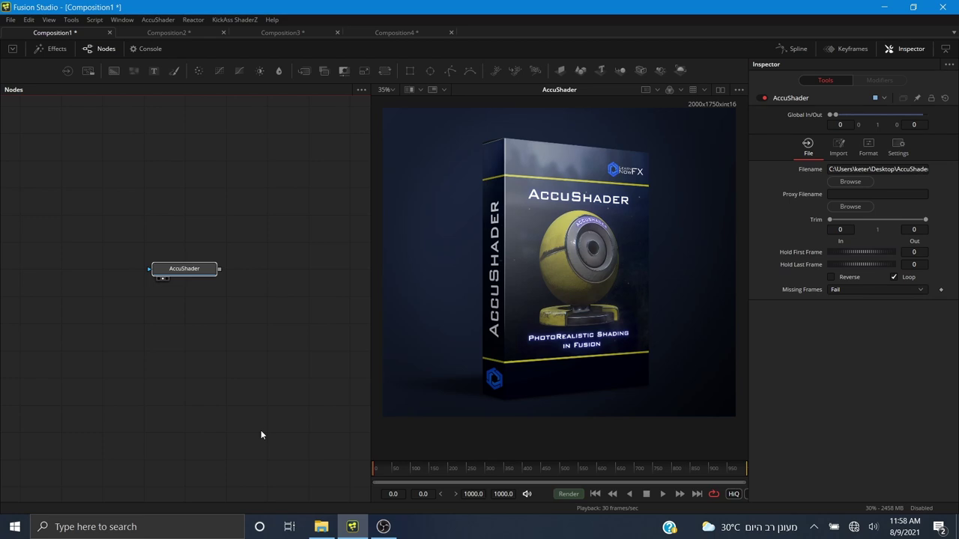
# - Examine the cobblestone example in Composition2: its Environment, Albedo, Roughness and Displacement inputs and the shaded AccuShader1 material sphere from several angles
pyautogui.click(184, 32)
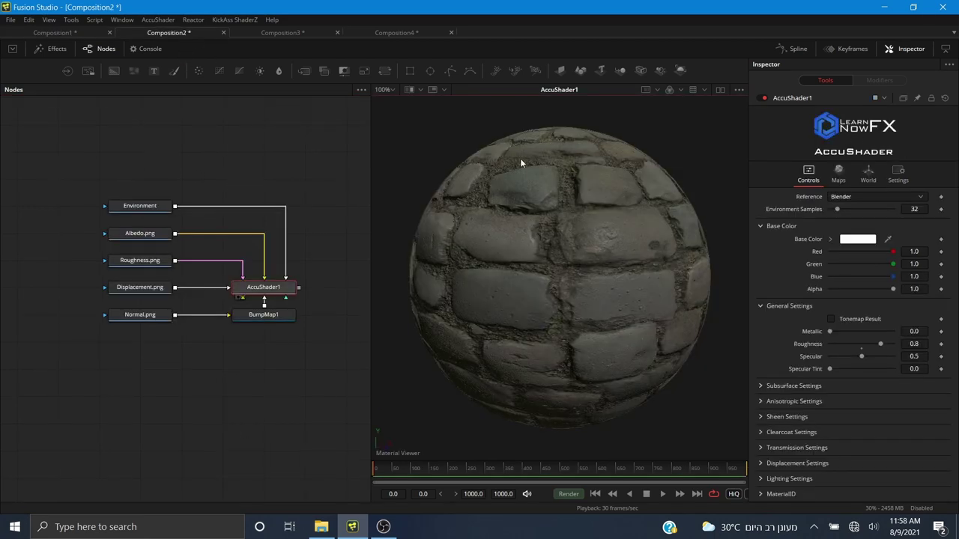
pyautogui.click(119, 216)
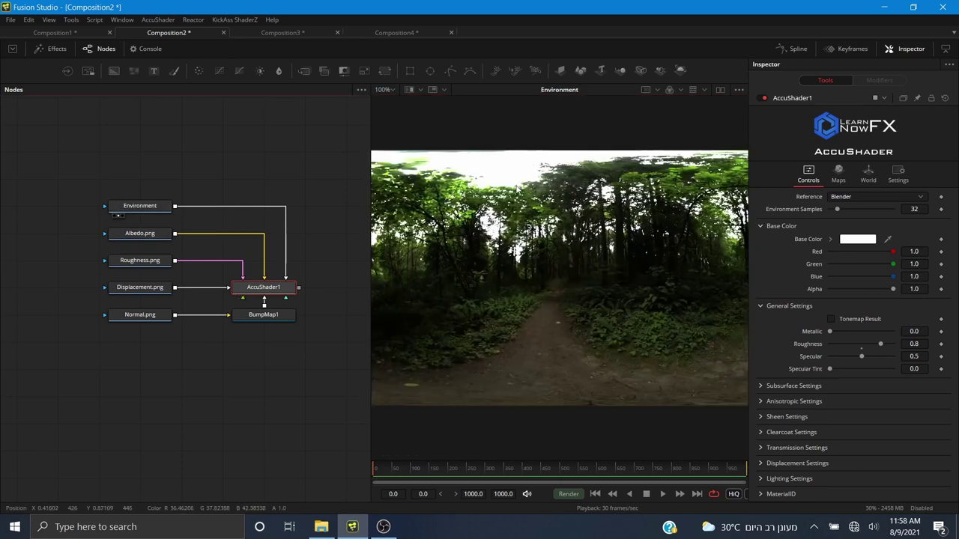
pyautogui.click(116, 243)
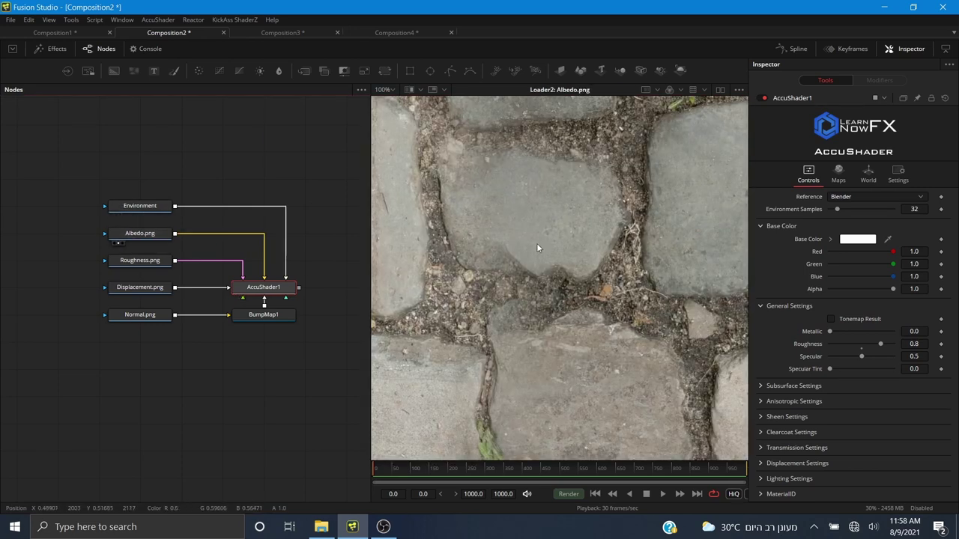
pyautogui.scroll(-3, 536, 243)
pyautogui.scroll(-4, 536, 243)
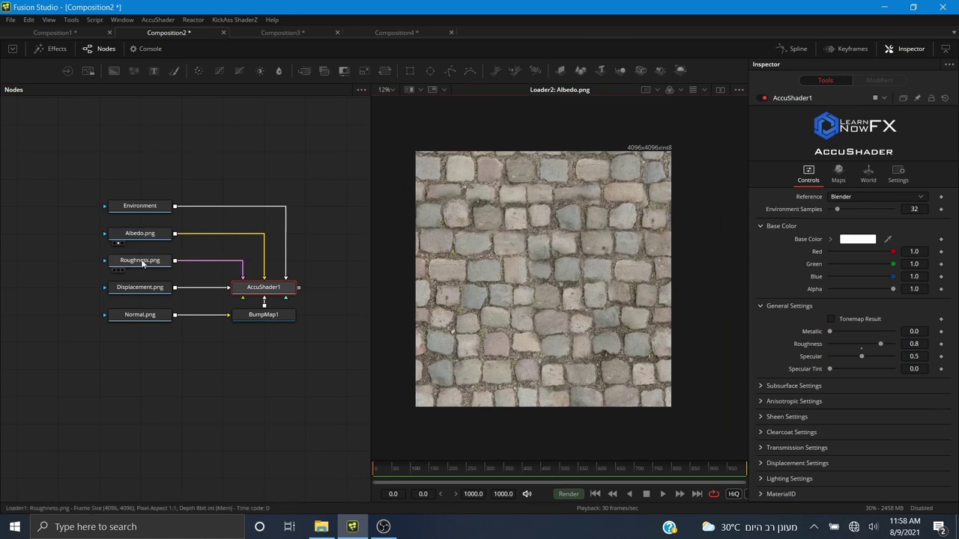
pyautogui.click(116, 270)
pyautogui.click(113, 298)
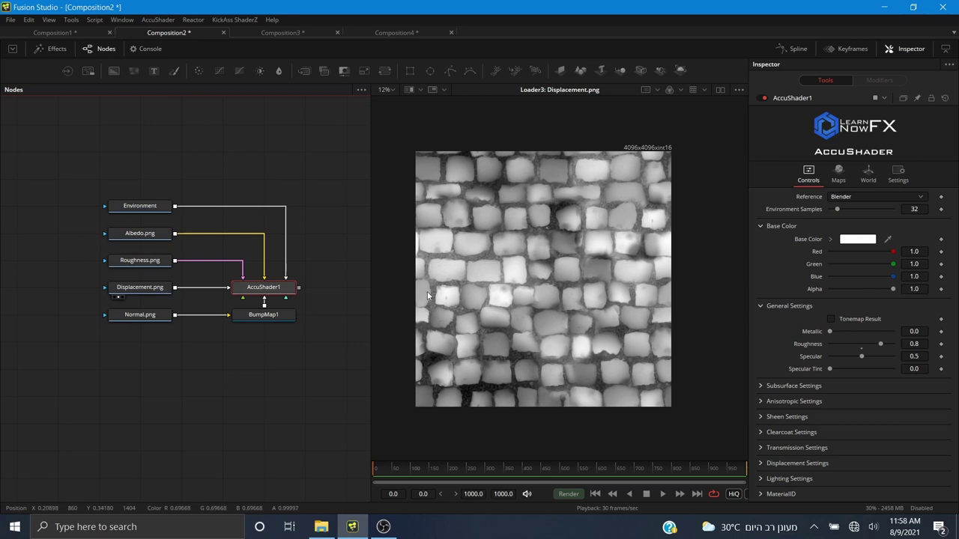
pyautogui.moveTo(266, 290); pyautogui.dragTo(551, 213)
pyautogui.moveTo(557, 287); pyautogui.dragTo(697, 280)
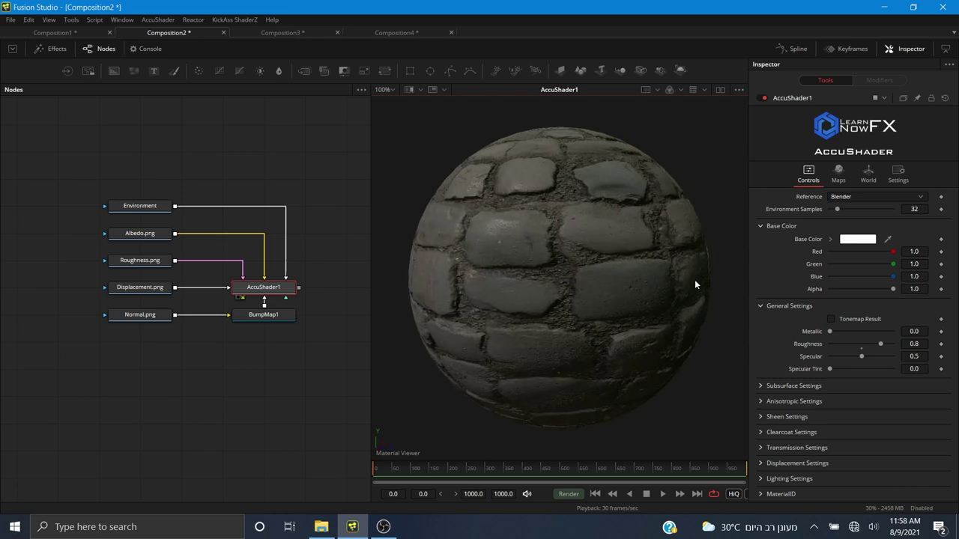
# - Examine the worn metal example material in Composition3 from several angles
pyautogui.click(297, 32)
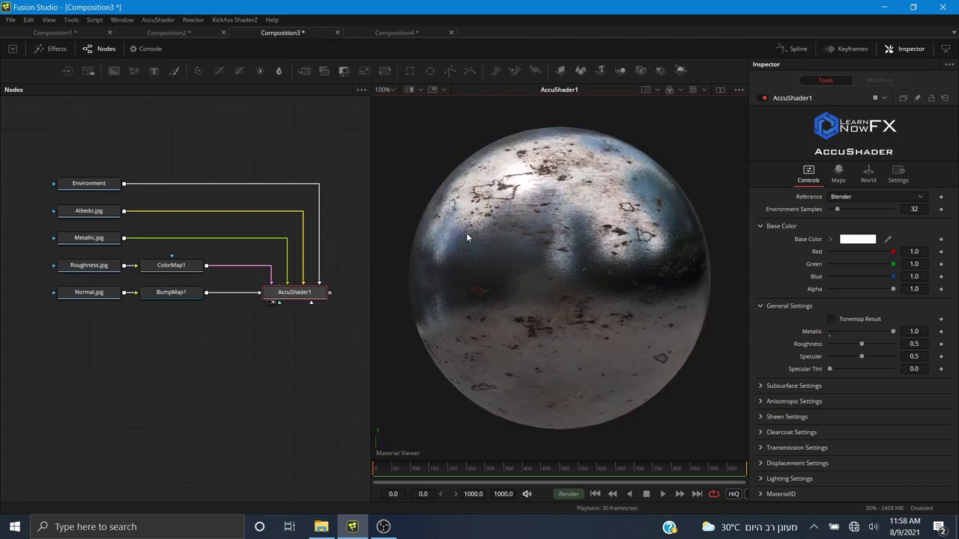
pyautogui.moveTo(485, 257); pyautogui.dragTo(642, 292)
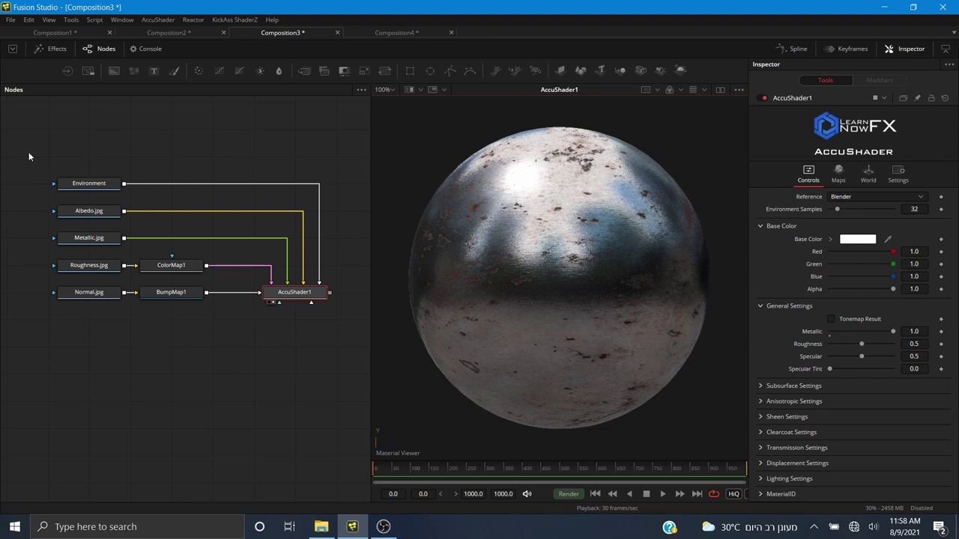
pyautogui.moveTo(567, 302); pyautogui.dragTo(701, 195)
pyautogui.moveTo(477, 304); pyautogui.dragTo(628, 301)
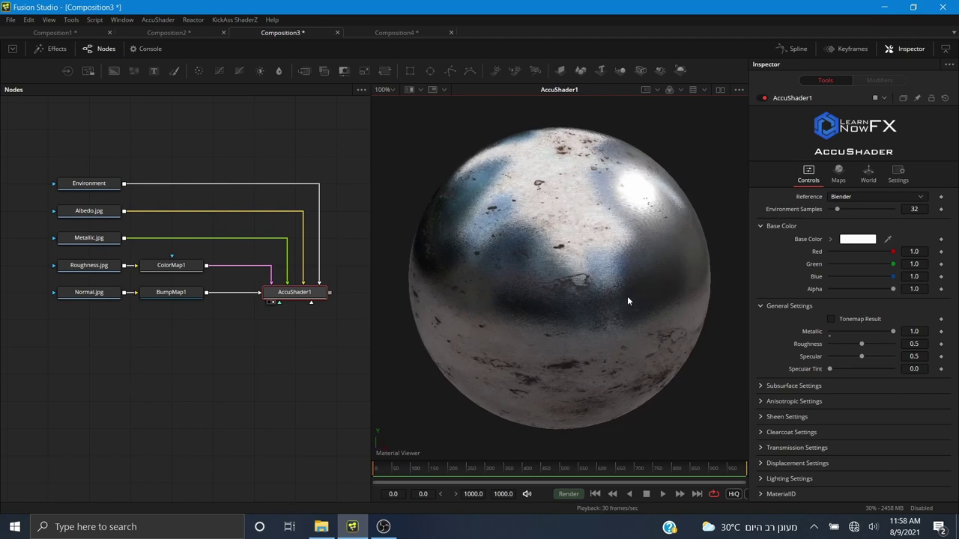
# - Examine the procedural brick example material in Composition4 from several angles
pyautogui.click(388, 30)
pyautogui.moveTo(620, 225); pyautogui.dragTo(426, 251)
pyautogui.moveTo(627, 248); pyautogui.dragTo(473, 209)
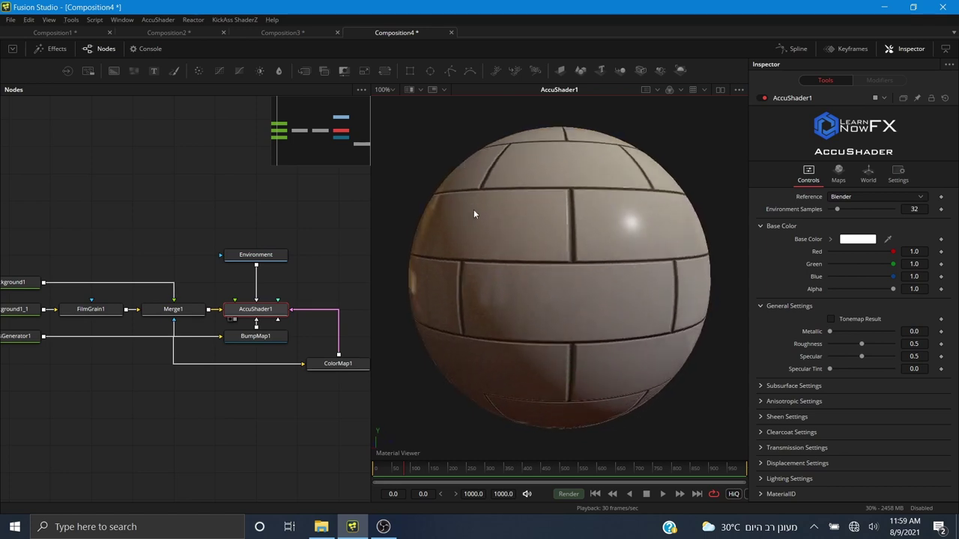
pyautogui.moveTo(615, 285)
pyautogui.mouseDown()
pyautogui.moveTo(524, 283)
pyautogui.moveTo(588, 234)
pyautogui.moveTo(605, 270)
pyautogui.mouseUp()
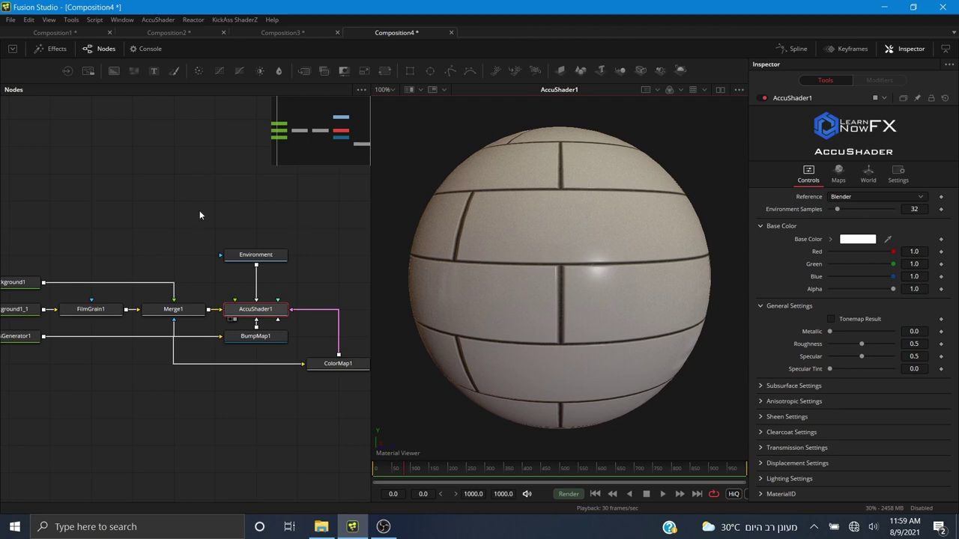
# - Try to install AccuShader into Composition1 with AccuShader 1.0 Official Installer.lua from the Installation folder
pyautogui.click(74, 33)
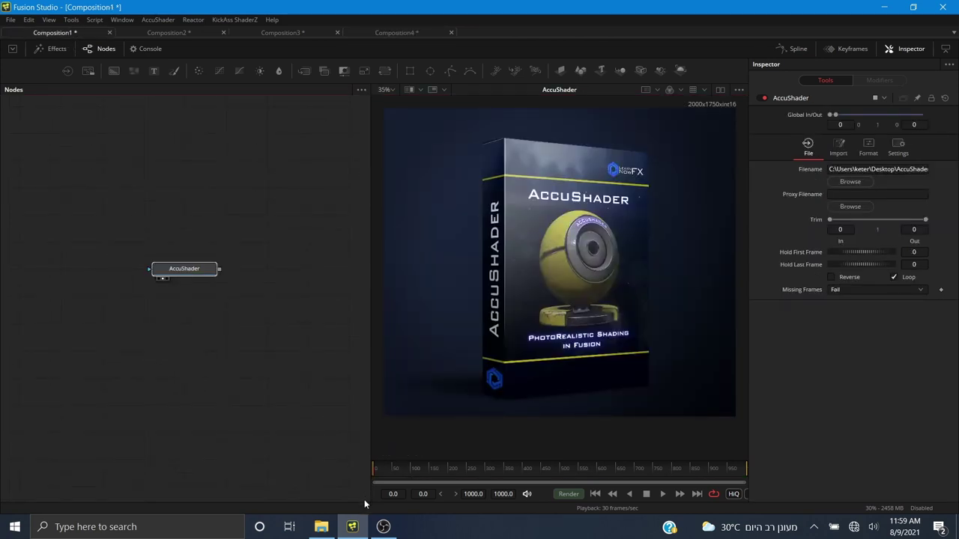
pyautogui.click(320, 526)
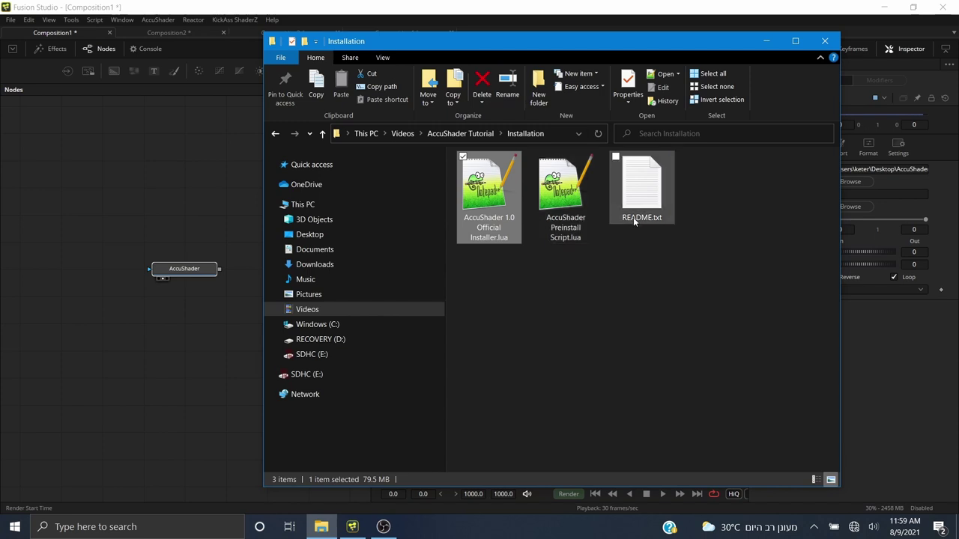
pyautogui.click(575, 331)
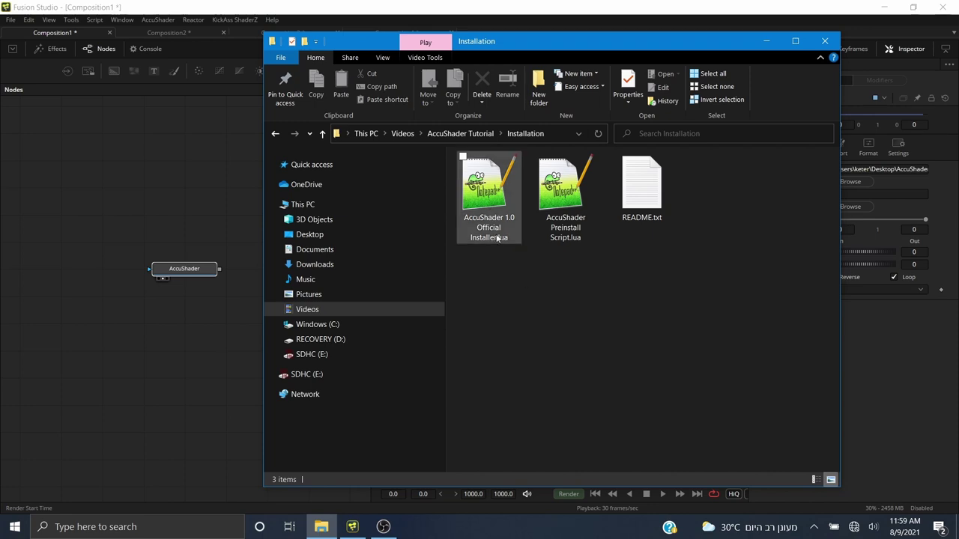
pyautogui.moveTo(489, 191); pyautogui.dragTo(186, 244)
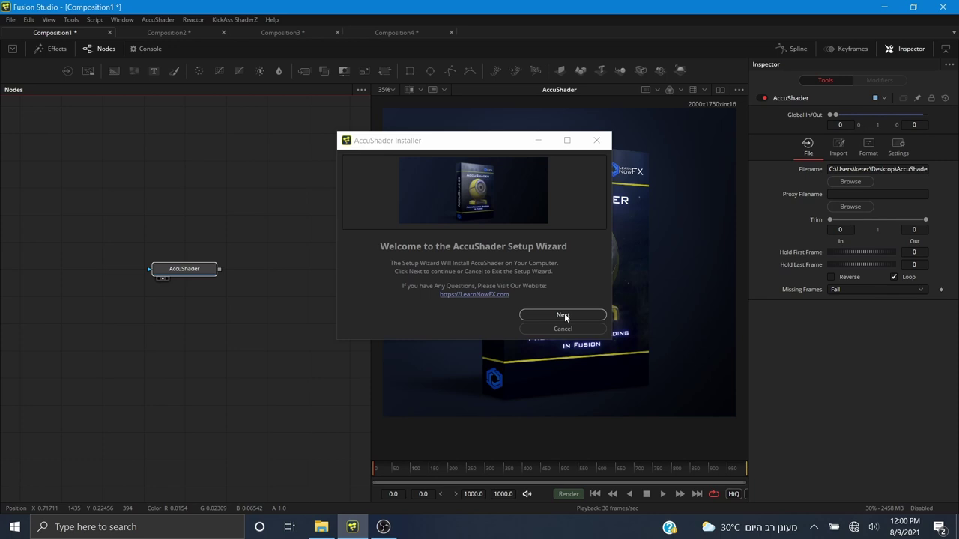
pyautogui.click(563, 314)
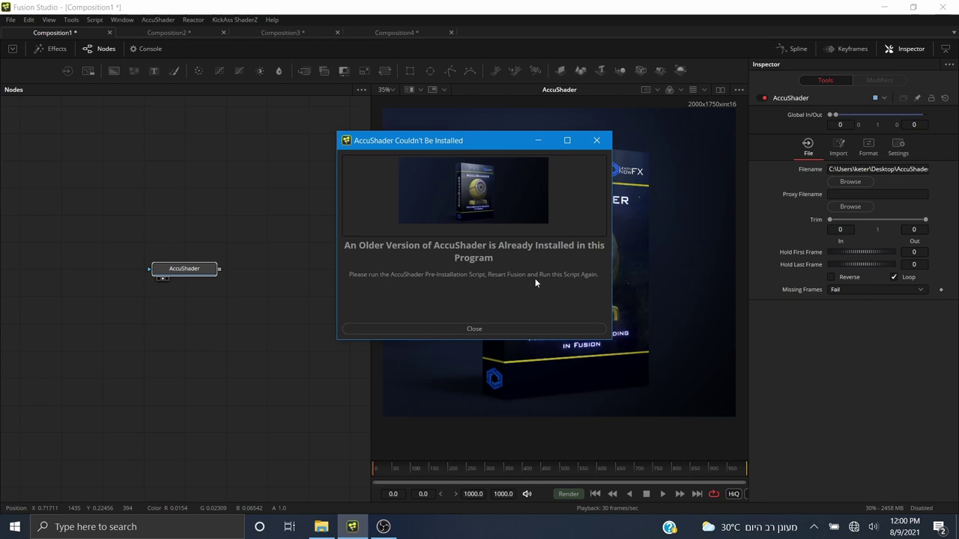
pyautogui.click(596, 140)
pyautogui.click(320, 527)
pyautogui.click(576, 293)
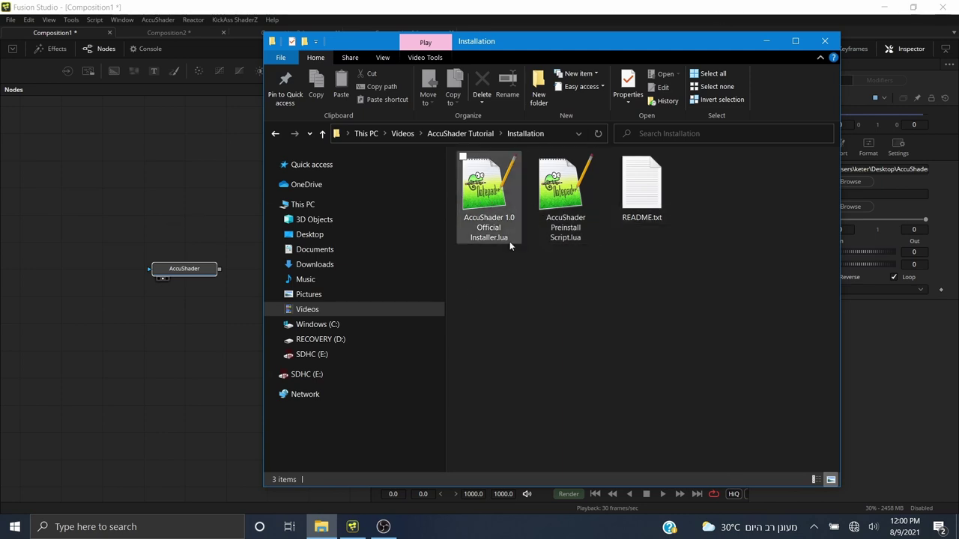
pyautogui.click(167, 207)
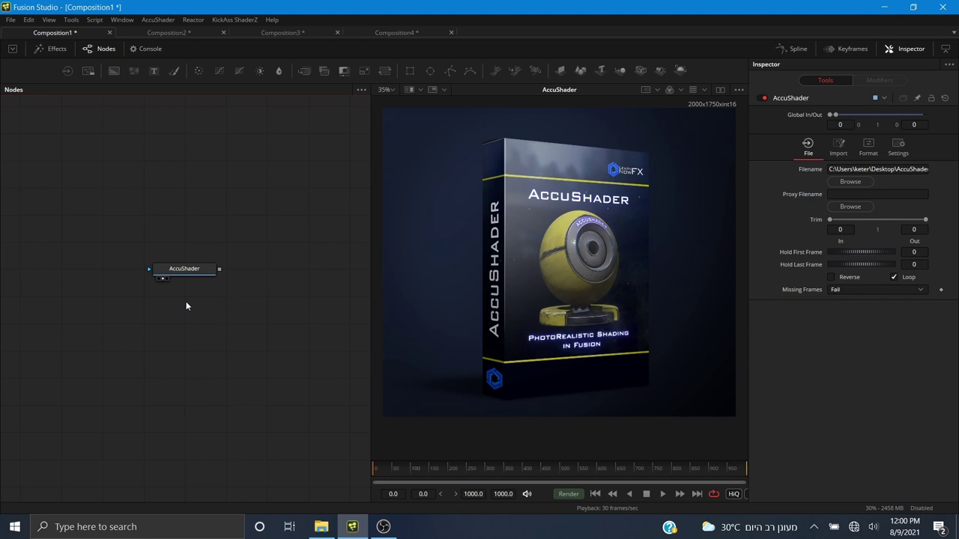
pyautogui.click(320, 526)
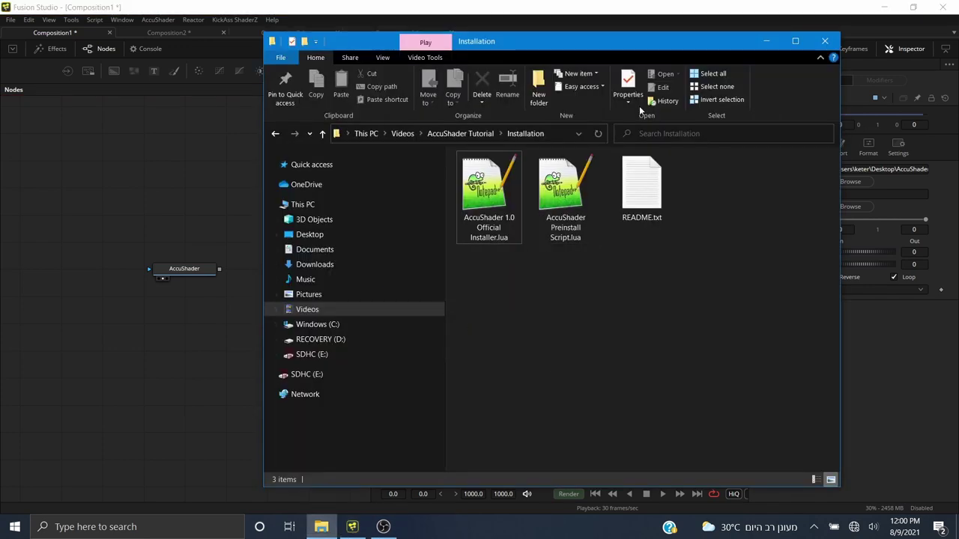
pyautogui.click(236, 355)
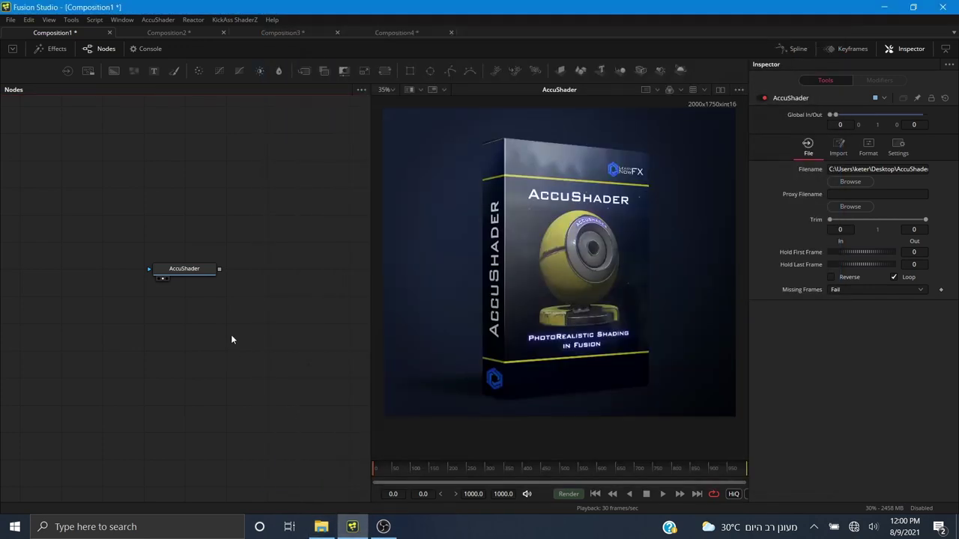
pyautogui.click(322, 526)
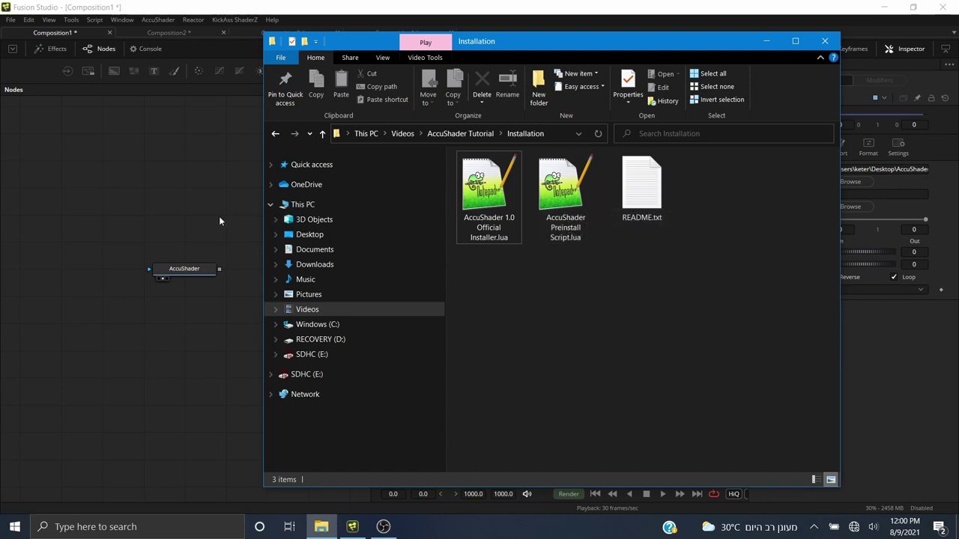
pyautogui.click(143, 227)
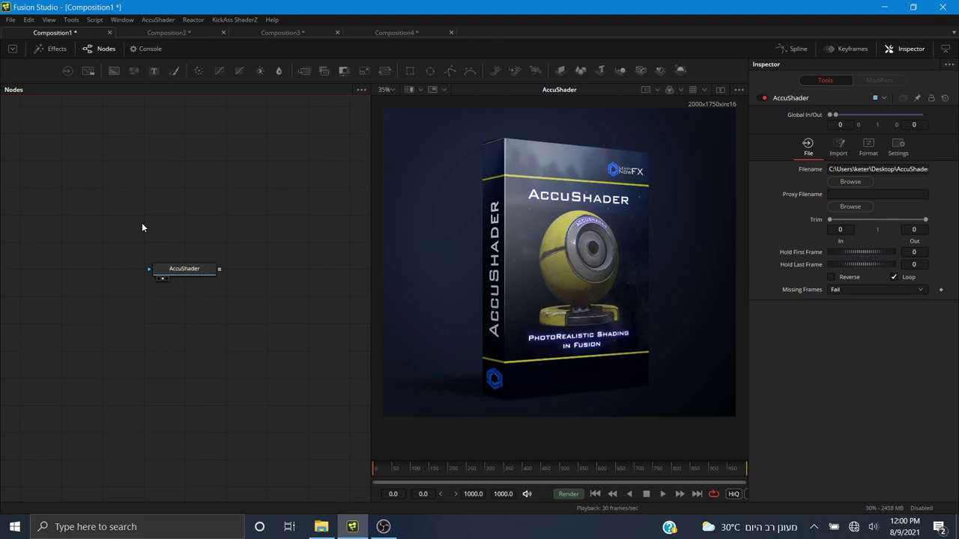
# - Delete all nodes of the cobblestone example in Composition2 to leave an empty node graph
pyautogui.click(177, 34)
pyautogui.moveTo(517, 288); pyautogui.dragTo(598, 204)
pyautogui.moveTo(33, 130); pyautogui.dragTo(311, 344)
pyautogui.press('Delete')
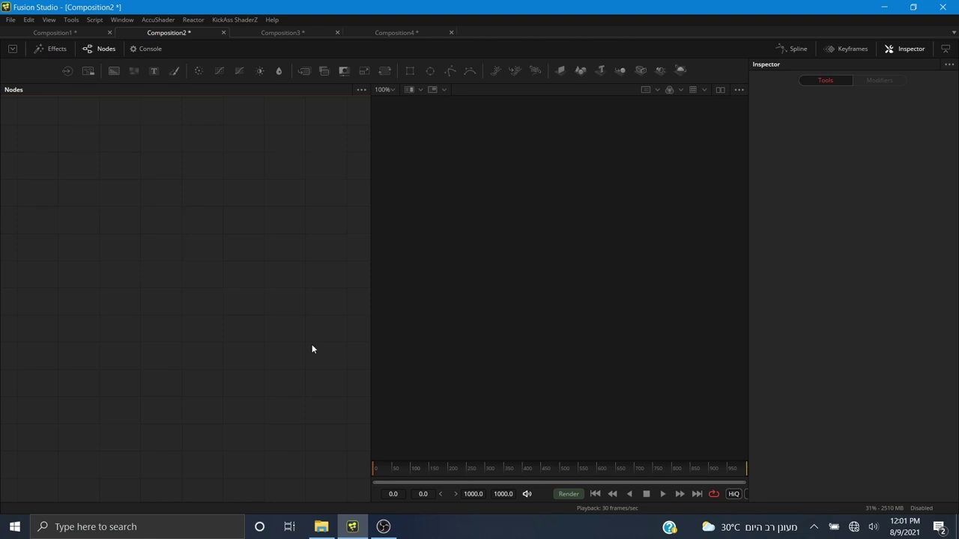
# - Import Albedo.png, Roughness.png, Displacement.png and Normal.png from the CobbleStone Material folder into Composition2 as stacked loader nodes
pyautogui.click(321, 527)
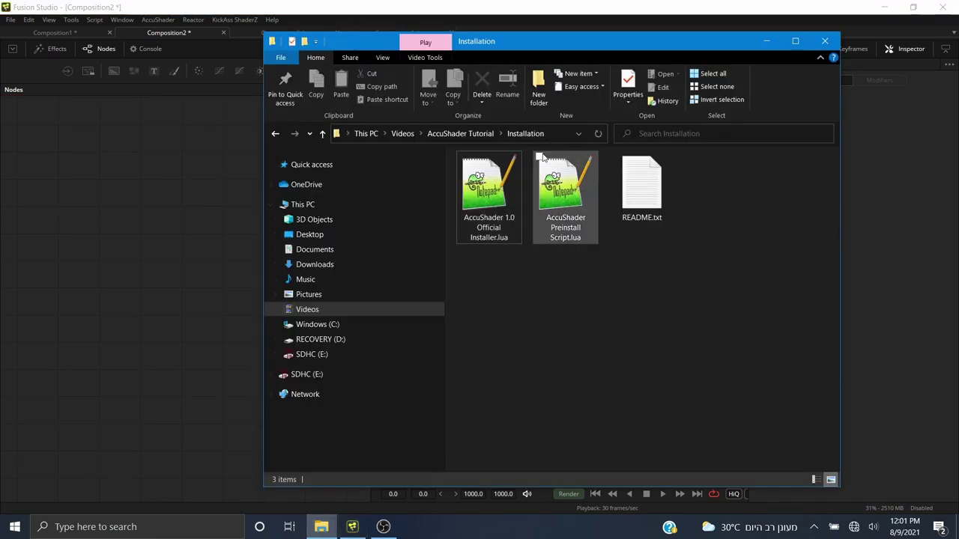
pyautogui.click(460, 134)
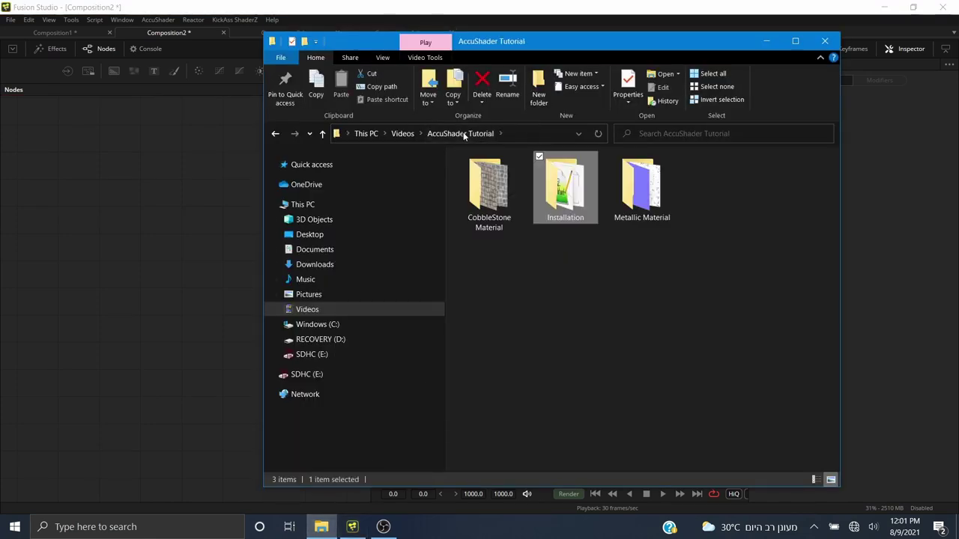
pyautogui.doubleClick(501, 185)
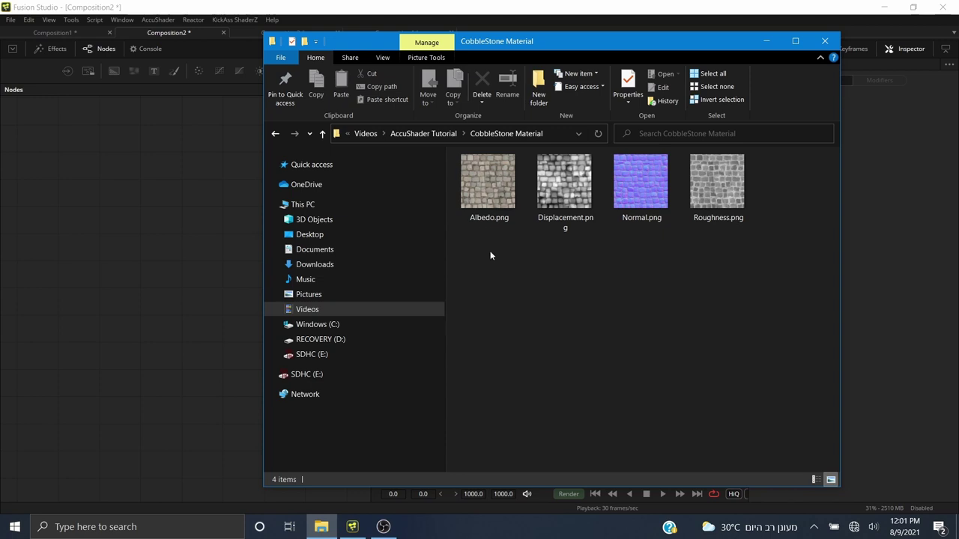
pyautogui.moveTo(488, 183); pyautogui.dragTo(130, 180)
pyautogui.moveTo(704, 217); pyautogui.dragTo(136, 199)
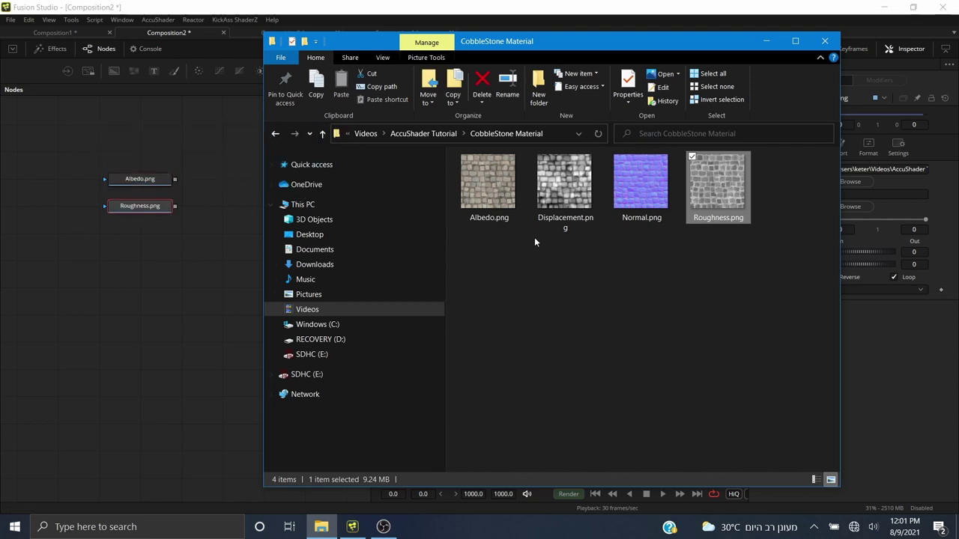
pyautogui.moveTo(564, 187); pyautogui.dragTo(132, 233)
pyautogui.moveTo(648, 202); pyautogui.dragTo(148, 259)
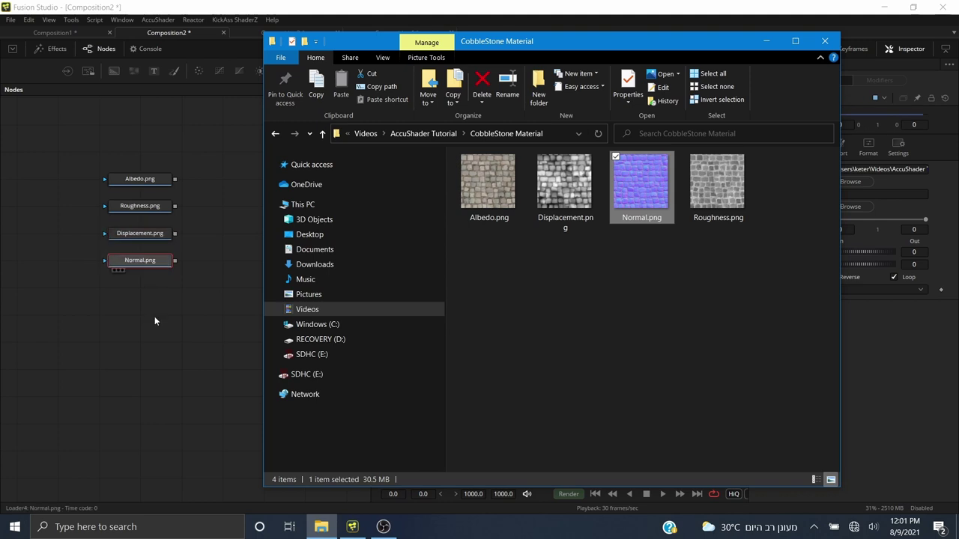
pyautogui.click(160, 339)
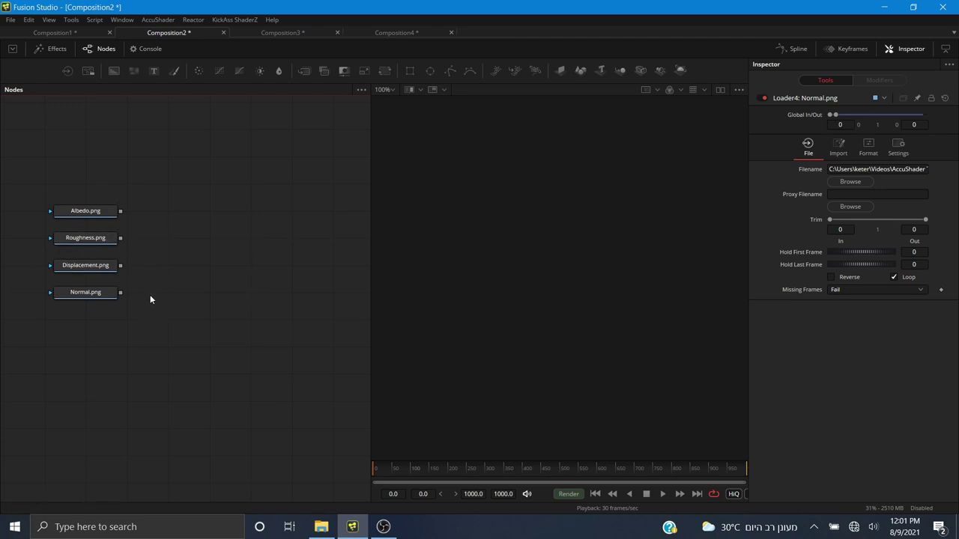
# - Add an AccuShader node spaced to the right of the texture loaders and preview its material sphere in the viewer
pyautogui.hotkey('shift', 'space')
pyautogui.write('acc')
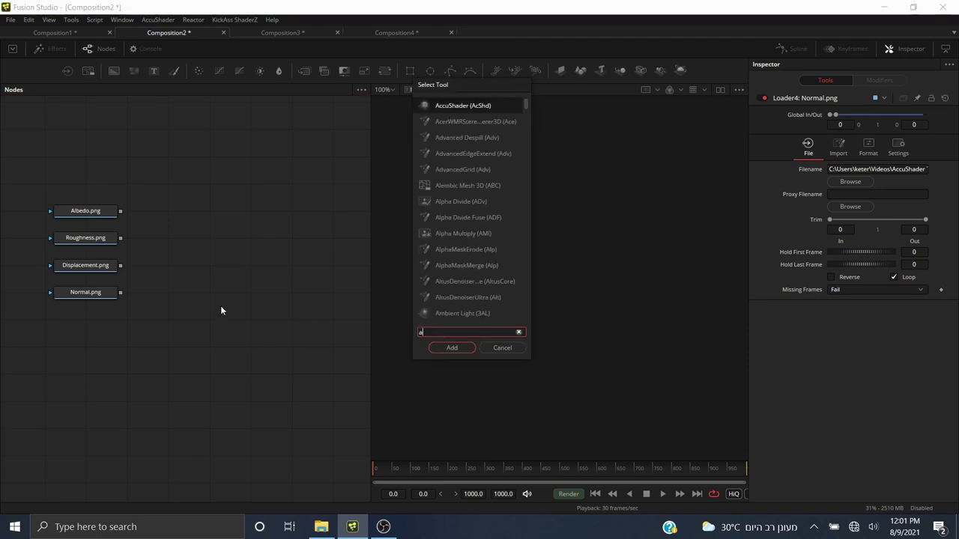
pyautogui.click(451, 345)
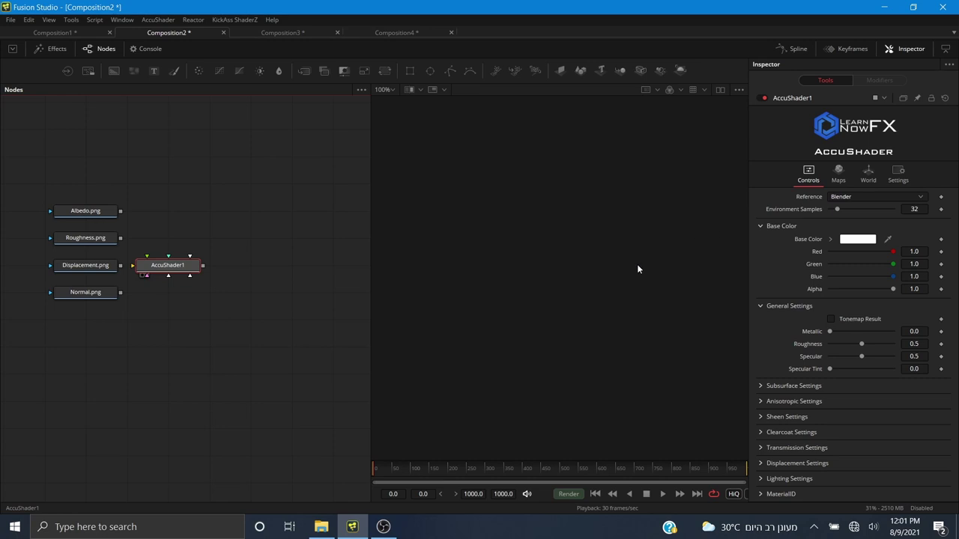
pyautogui.press('1')
pyautogui.click(559, 231)
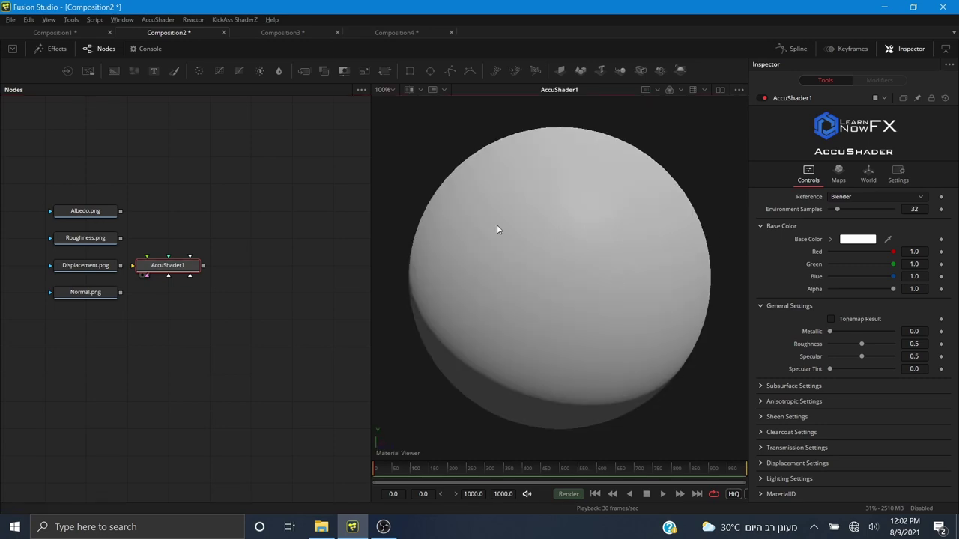
pyautogui.moveTo(594, 257)
pyautogui.mouseDown()
pyautogui.moveTo(522, 244)
pyautogui.moveTo(471, 197)
pyautogui.moveTo(681, 188)
pyautogui.moveTo(617, 335)
pyautogui.moveTo(456, 155)
pyautogui.moveTo(477, 262)
pyautogui.moveTo(658, 304)
pyautogui.moveTo(695, 249)
pyautogui.mouseUp()
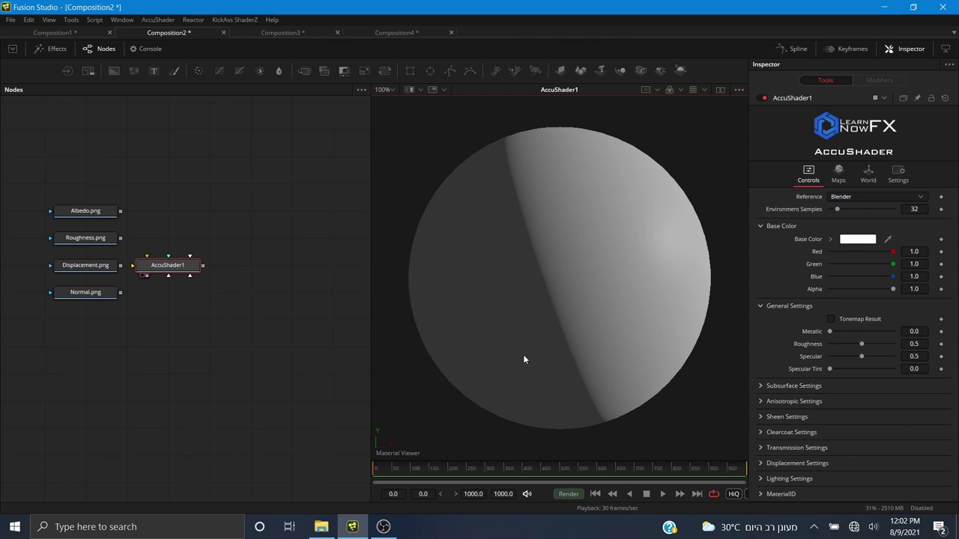
pyautogui.moveTo(172, 267); pyautogui.dragTo(213, 267)
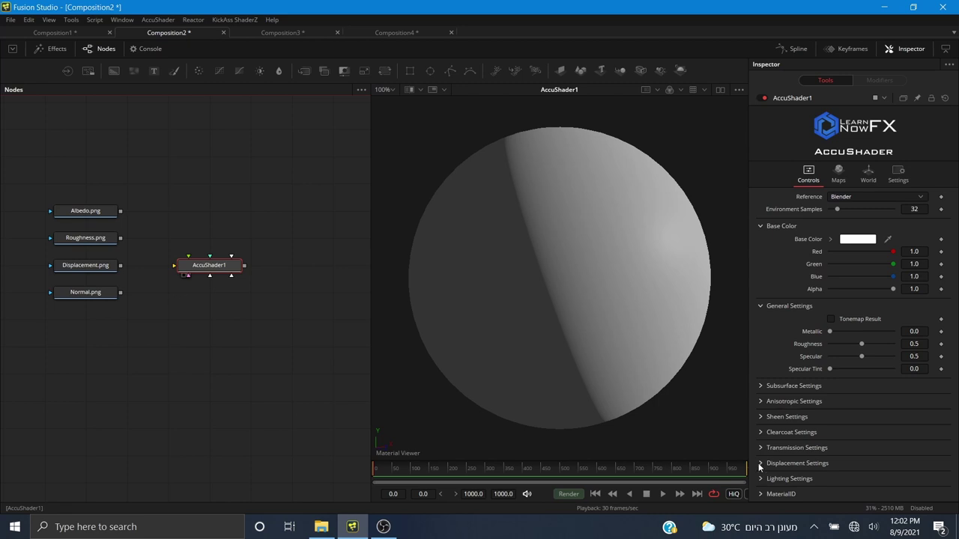
pyautogui.moveTo(649, 262); pyautogui.dragTo(546, 229)
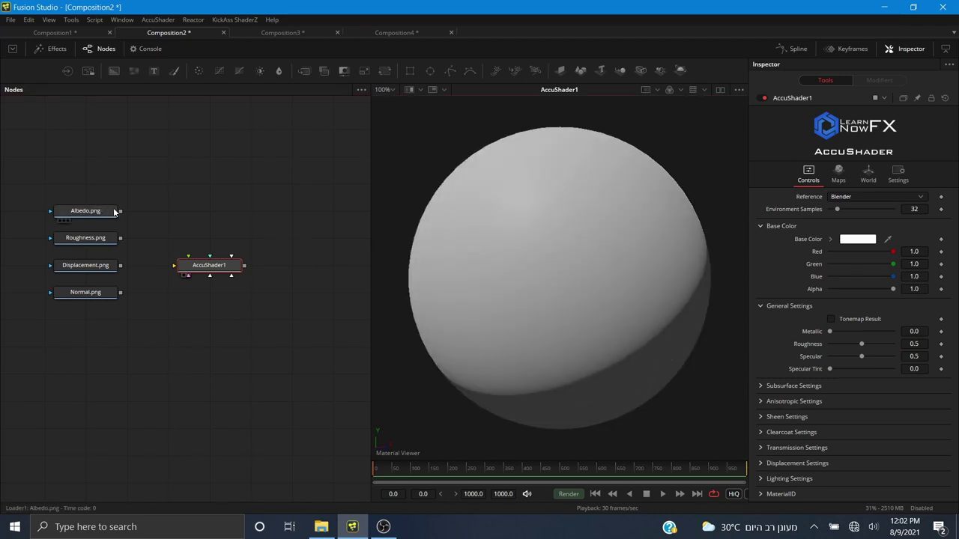
# - Connect Albedo.png to AccuShader1's Base Color Material input and Roughness.png to its Roughness Material input
pyautogui.moveTo(120, 212); pyautogui.dragTo(223, 274)
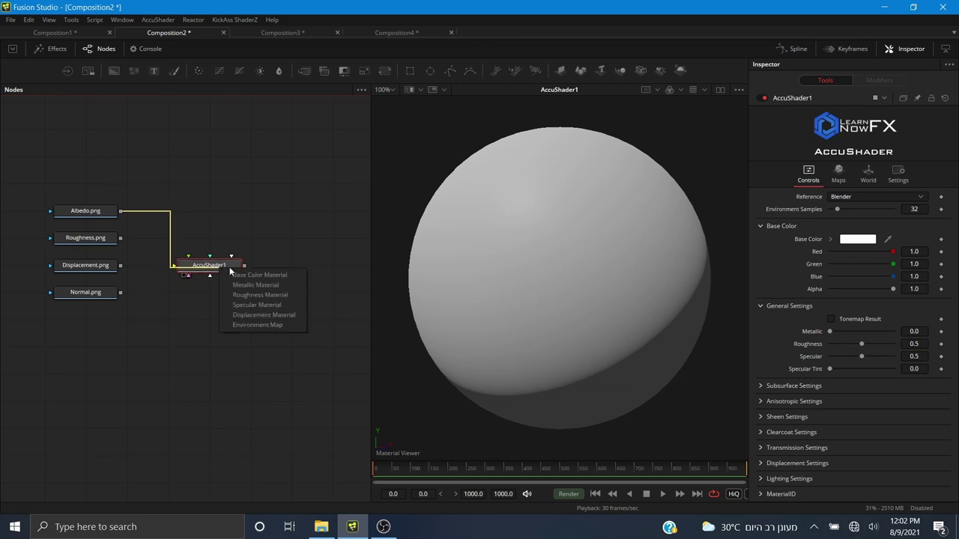
pyautogui.click(239, 276)
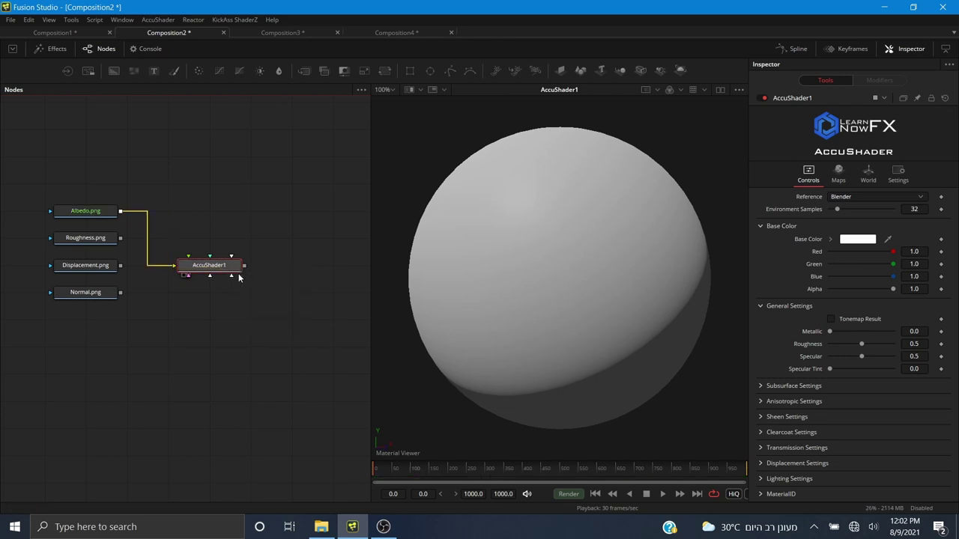
pyautogui.moveTo(506, 272); pyautogui.dragTo(692, 261)
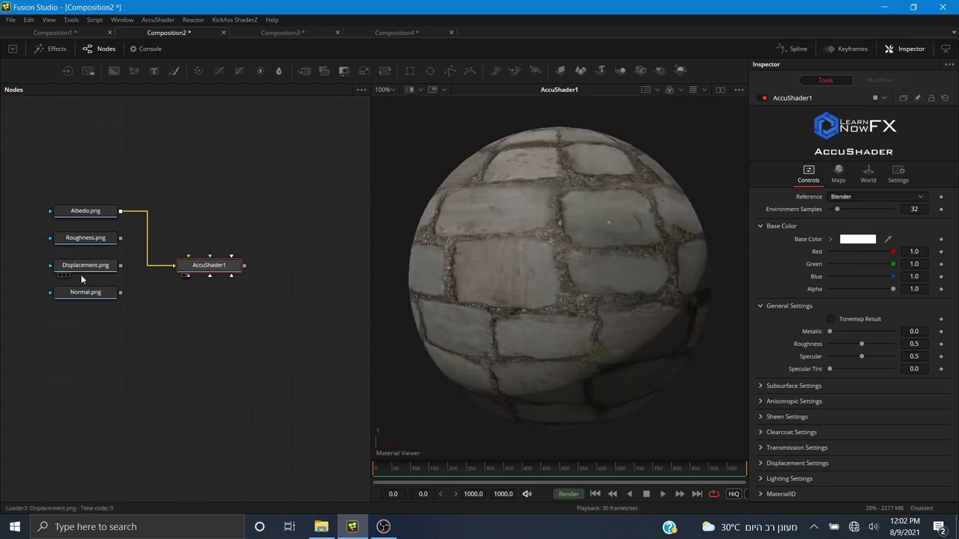
pyautogui.moveTo(119, 237); pyautogui.dragTo(193, 265)
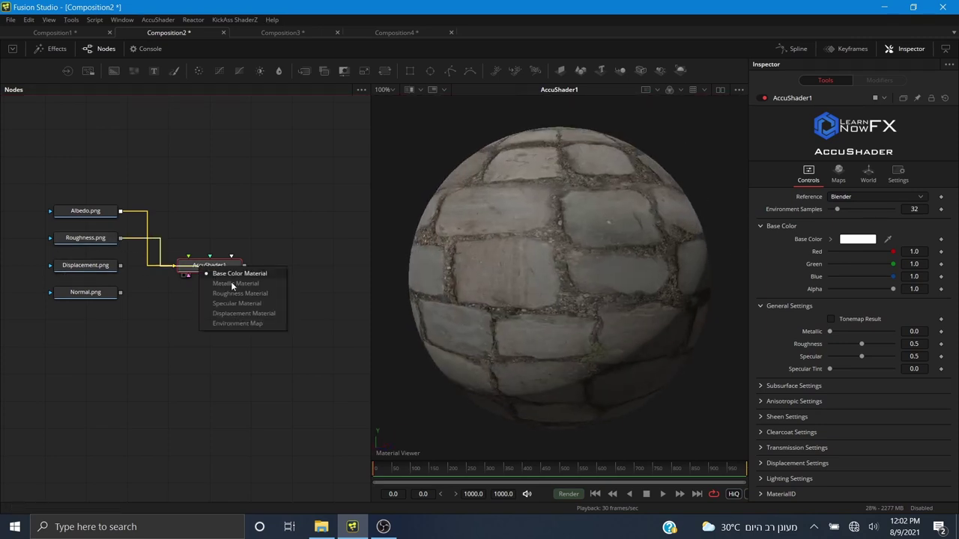
pyautogui.click(249, 295)
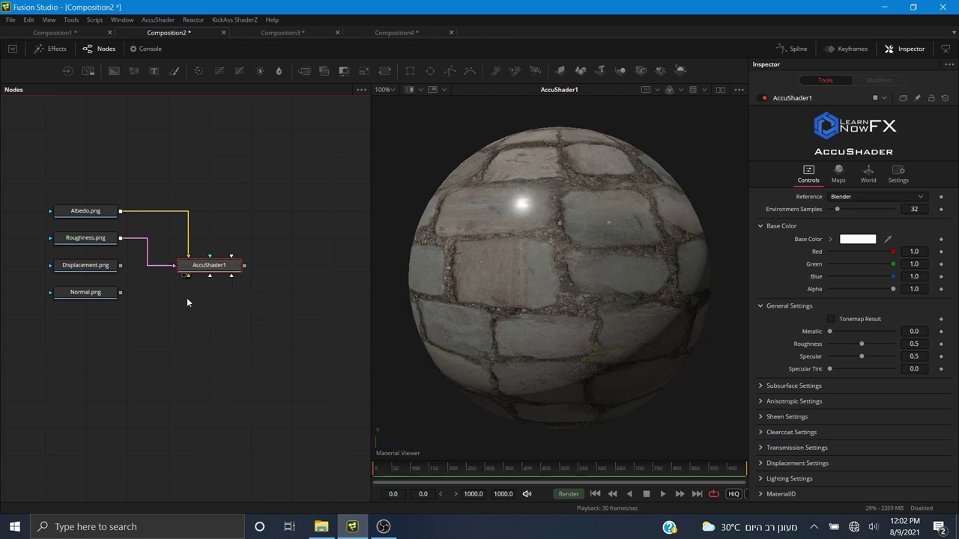
# - Add a BumpMap node fed by Normal.png and examine the normal texture in the viewer
pyautogui.click(102, 293)
pyautogui.hotkey('shift', 'space')
pyautogui.write('bump')
pyautogui.click(451, 348)
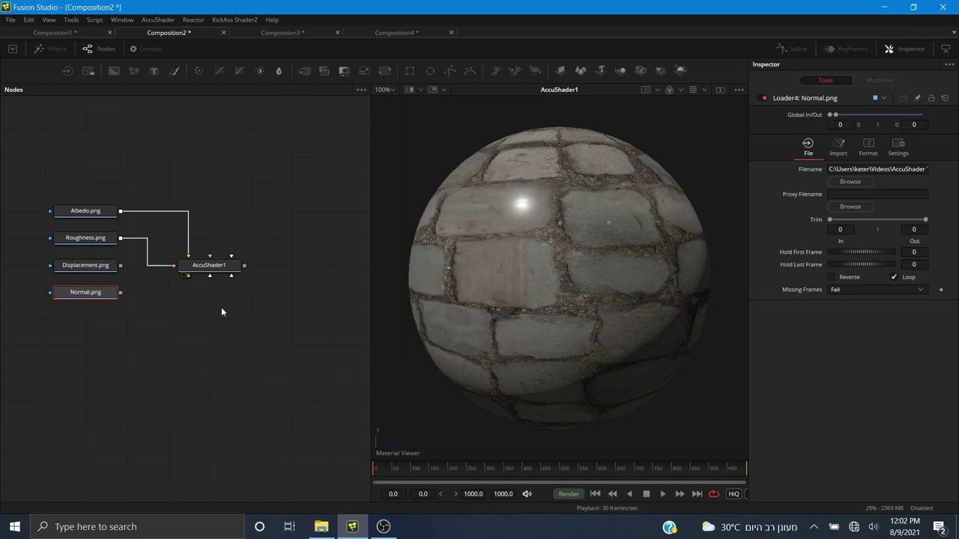
pyautogui.scroll(-3, 529, 245)
pyautogui.moveTo(478, 290); pyautogui.dragTo(535, 268)
pyautogui.scroll(4, 505, 284)
pyautogui.scroll(-4, 505, 282)
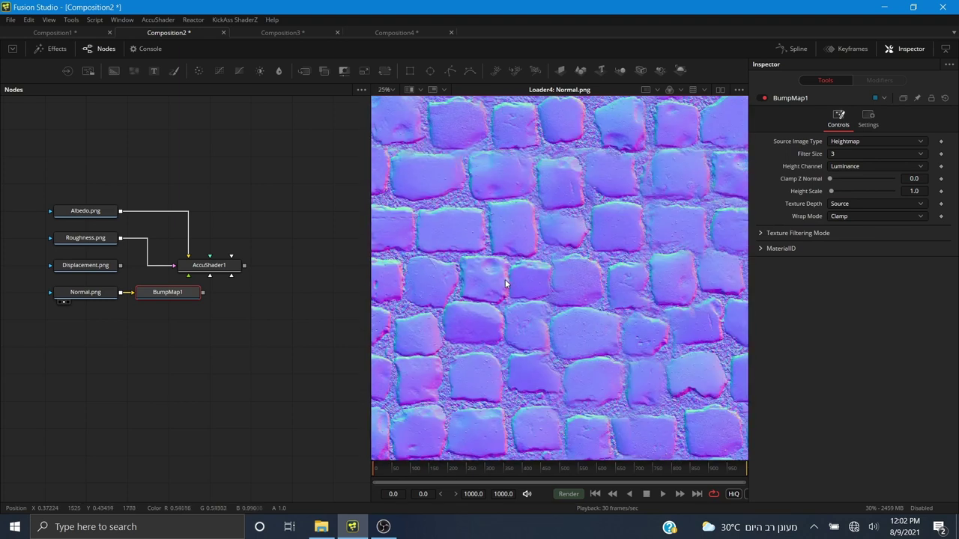
pyautogui.scroll(3, 552, 267)
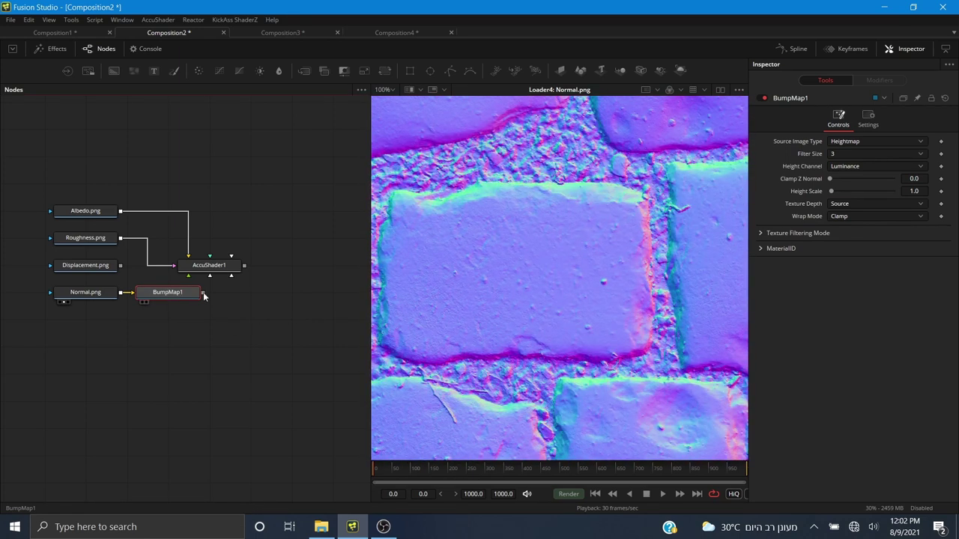
# - Align the BumpMap1 node below AccuShader1 and preview it with its Source Image Type set to Bumpmap
pyautogui.moveTo(148, 296); pyautogui.dragTo(190, 297)
pyautogui.click(846, 142)
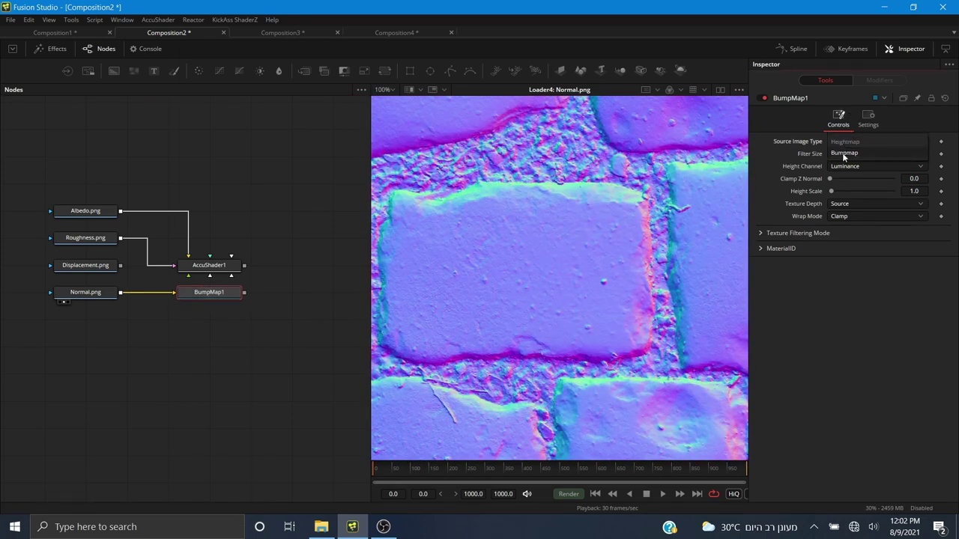
pyautogui.click(844, 153)
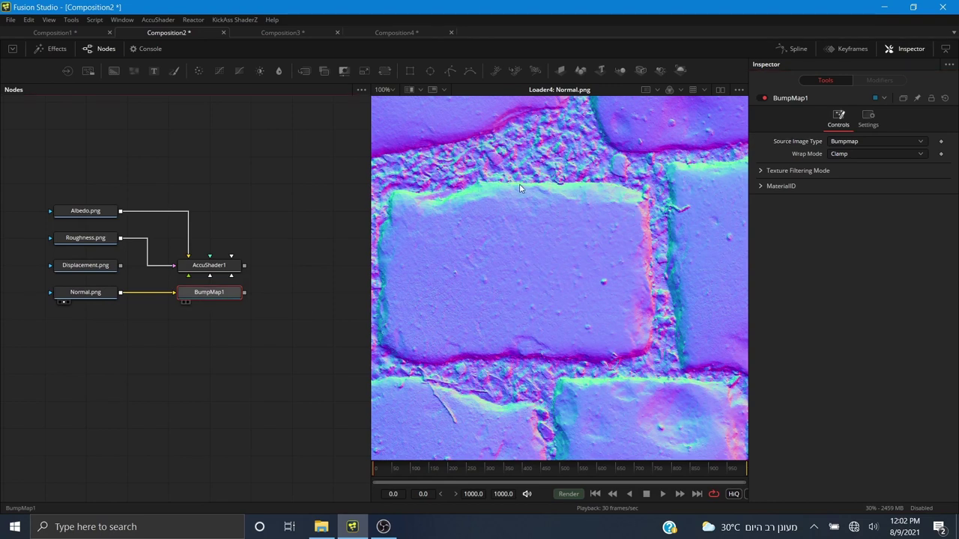
pyautogui.press('1')
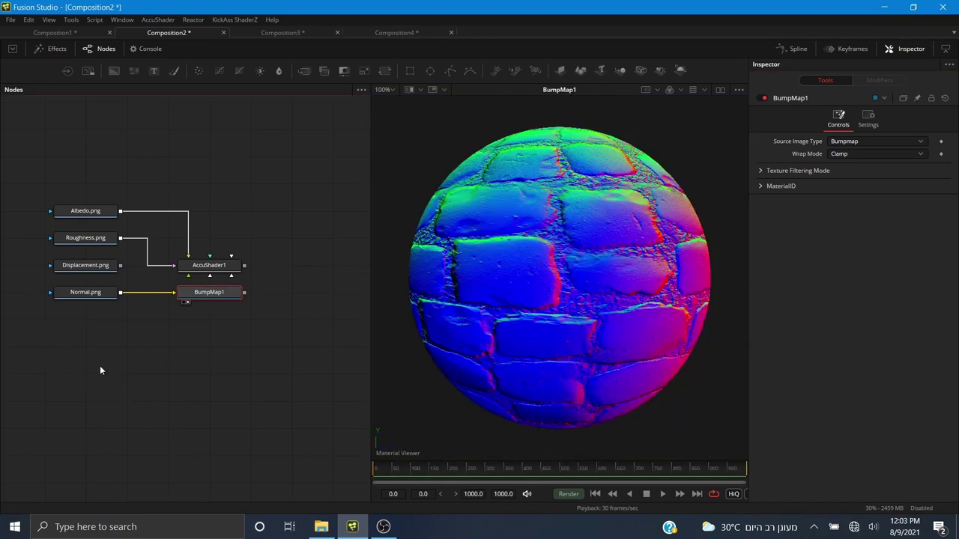
# - Try Heightmap as BumpMap1's Source Image Type with a Height Scale of 50, and return it to Bumpmap
pyautogui.click(847, 142)
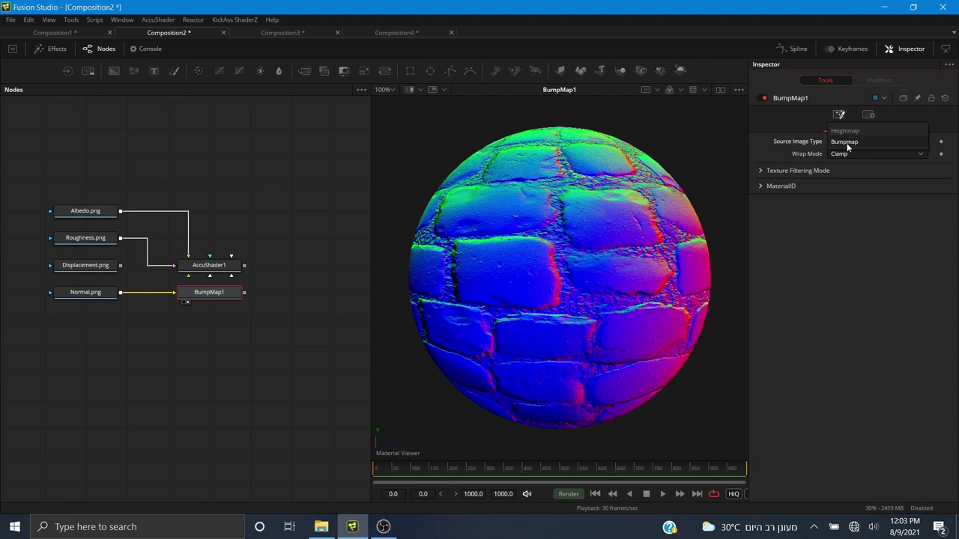
pyautogui.click(845, 131)
pyautogui.moveTo(832, 193); pyautogui.dragTo(892, 192)
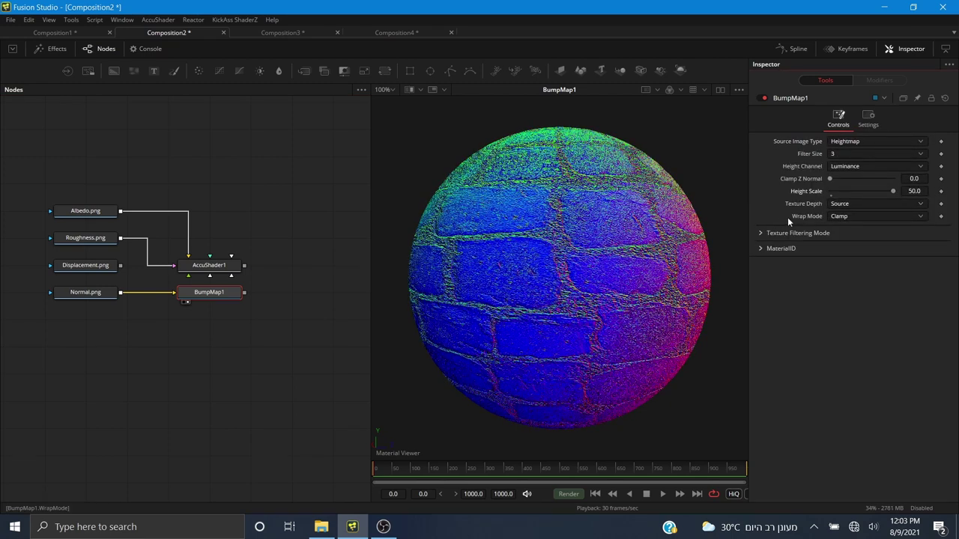
pyautogui.doubleClick(807, 193)
pyautogui.click(836, 144)
pyautogui.click(839, 152)
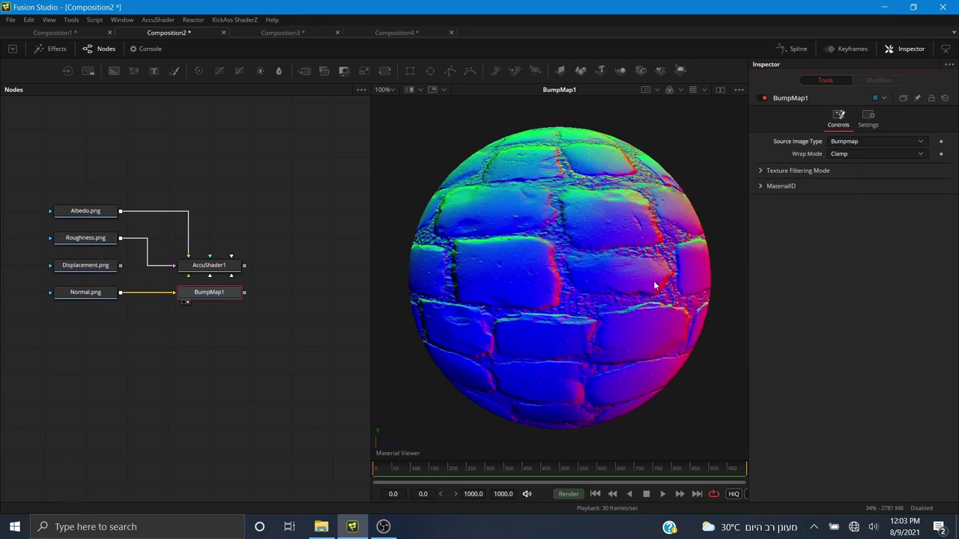
# - Compare the flat Normal.png texture with BumpMap1's material sphere in the viewer
pyautogui.moveTo(643, 260); pyautogui.dragTo(392, 239)
pyautogui.moveTo(86, 292); pyautogui.dragTo(448, 237)
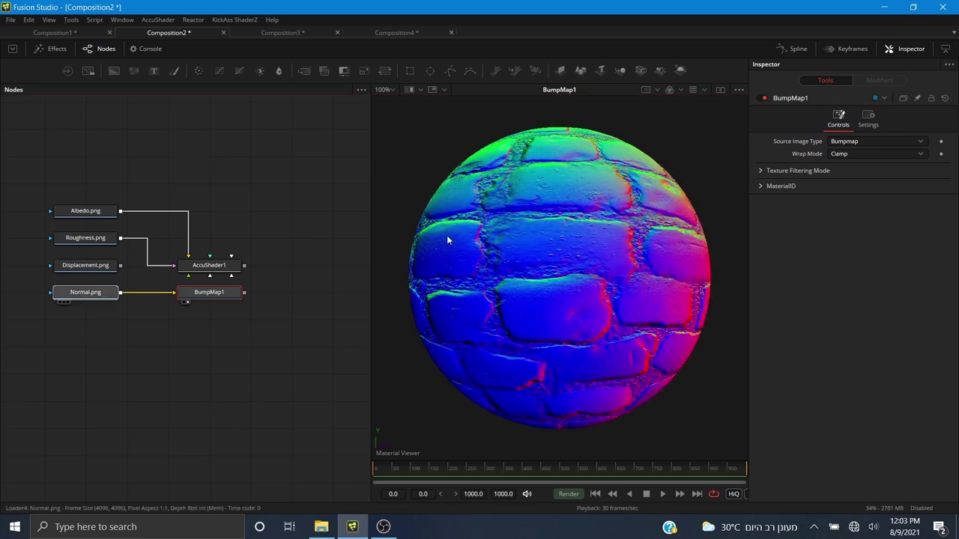
pyautogui.scroll(-5, 575, 254)
pyautogui.scroll(3, 563, 256)
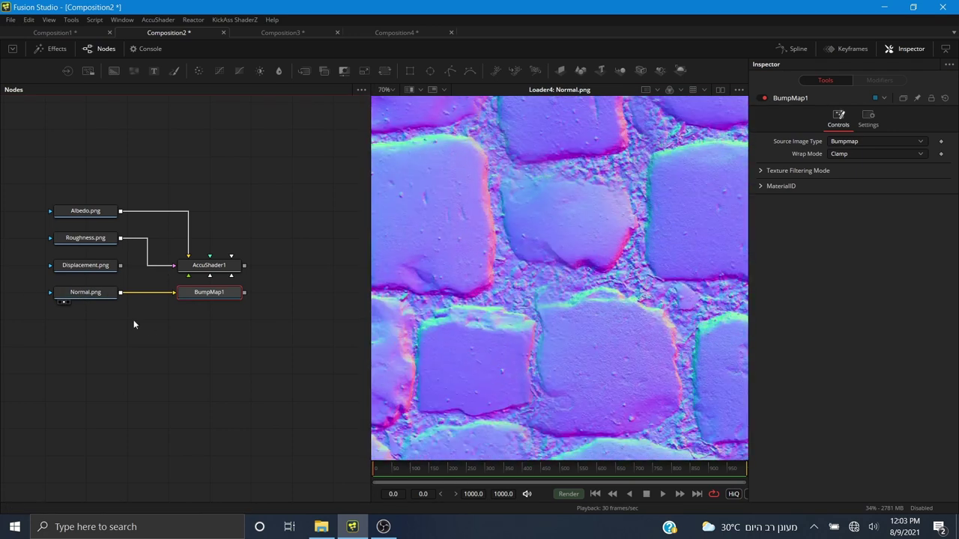
pyautogui.moveTo(192, 295); pyautogui.dragTo(506, 234)
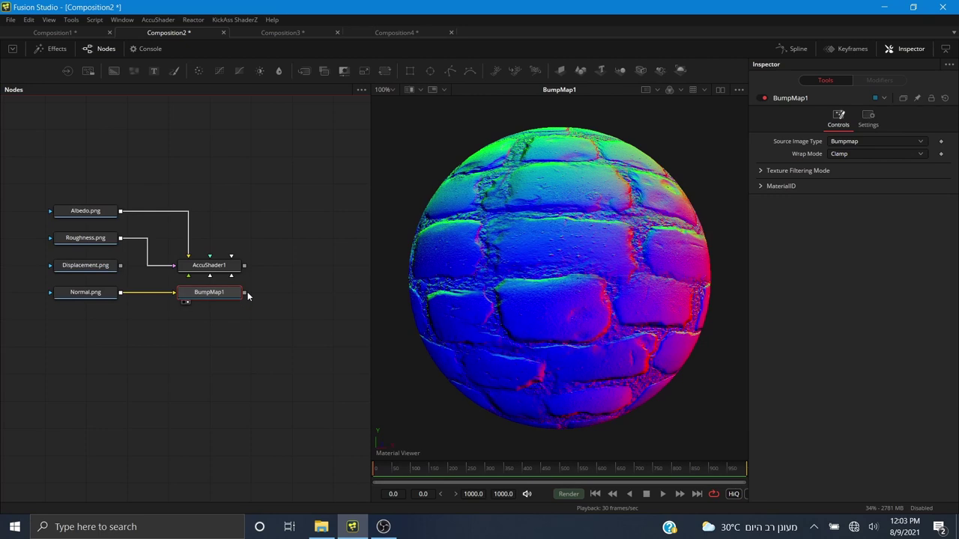
# - Connect BumpMap1 to AccuShader1's Bumpmap Material input and Displacement.png to its Displacement Material input, with the shader previewed
pyautogui.moveTo(245, 291)
pyautogui.mouseDown()
pyautogui.moveTo(230, 268)
pyautogui.moveTo(517, 217)
pyautogui.moveTo(562, 229)
pyautogui.moveTo(551, 238)
pyautogui.mouseUp()
pyautogui.click(252, 322)
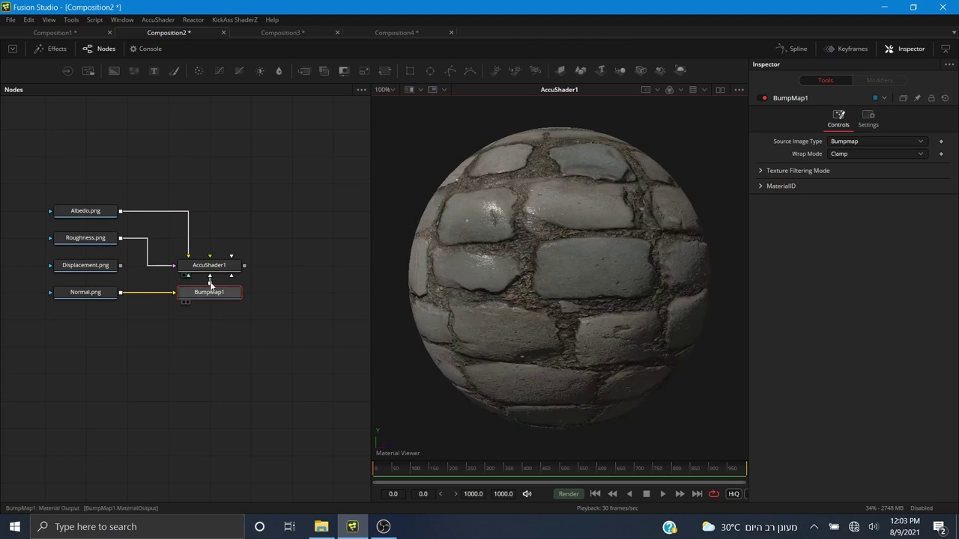
pyautogui.click(210, 281)
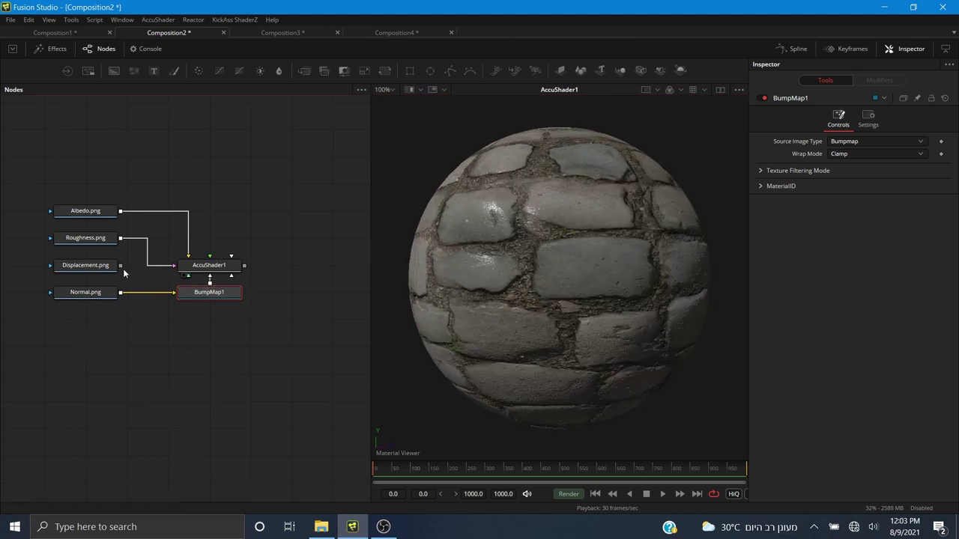
pyautogui.moveTo(120, 269); pyautogui.dragTo(224, 273)
pyautogui.click(249, 314)
pyautogui.moveTo(546, 288); pyautogui.dragTo(450, 278)
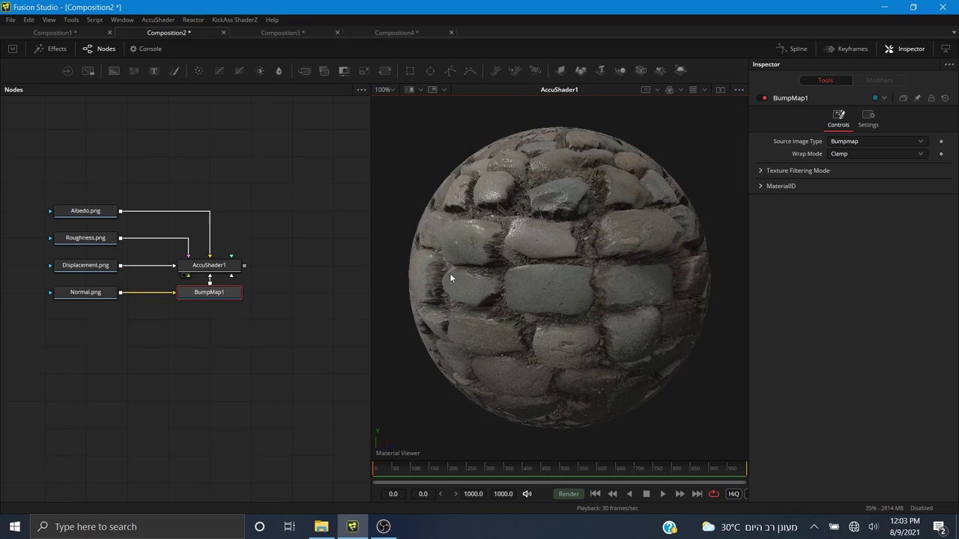
# - Set AccuShader1's Displacement Height to 0.02 in its Displacement Settings and check the sphere
pyautogui.click(229, 268)
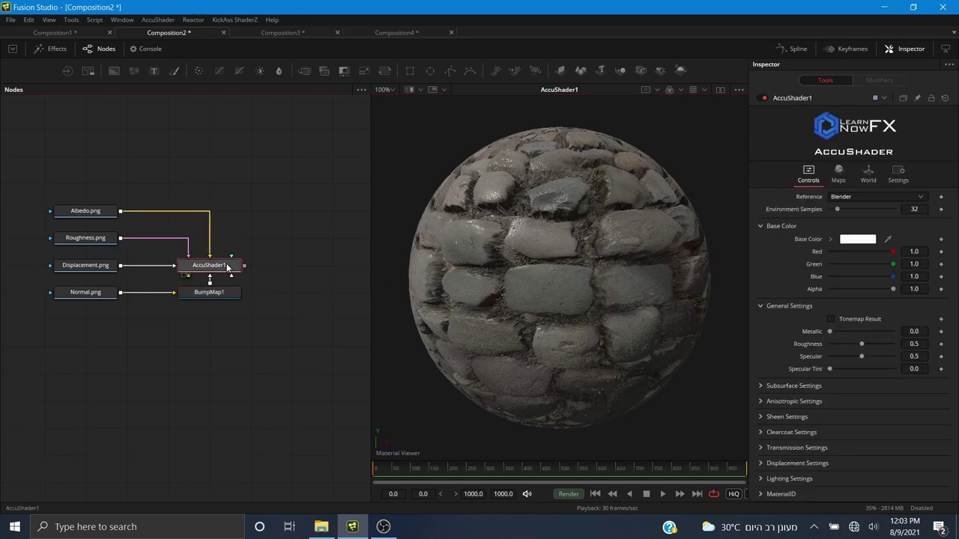
pyautogui.click(761, 463)
pyautogui.scroll(-2, 790, 426)
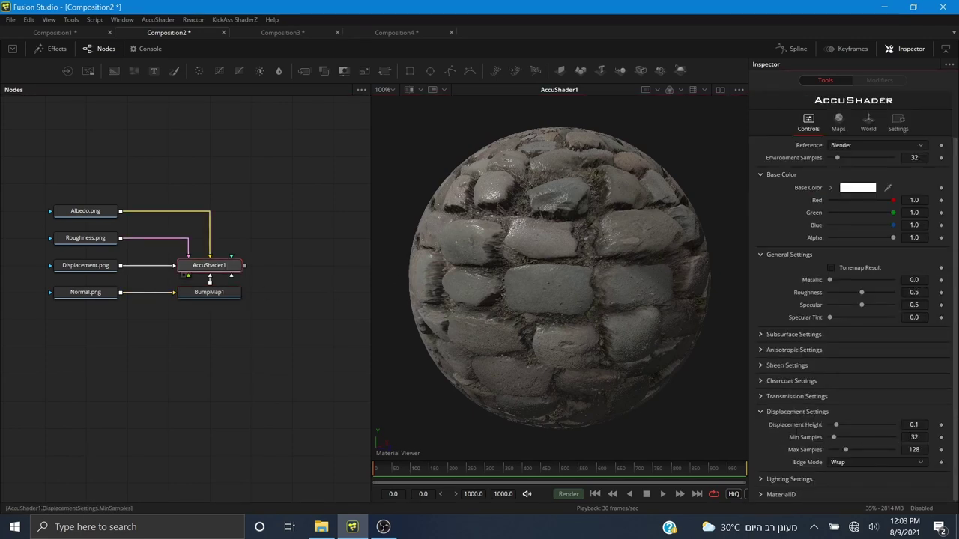
pyautogui.click(914, 425)
pyautogui.press('Return')
pyautogui.moveTo(544, 277); pyautogui.dragTo(420, 291)
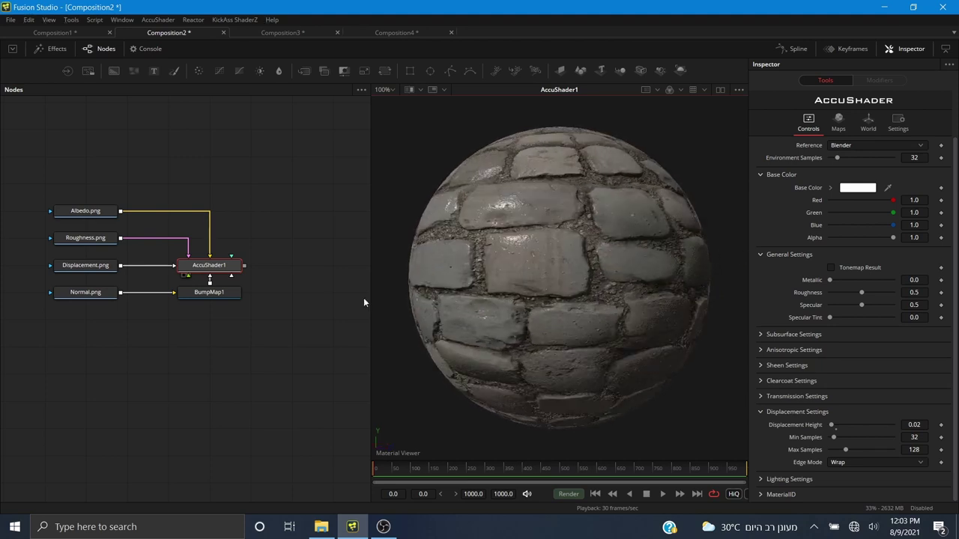
# - Disconnect Displacement.png from AccuShader1 to compare the surface relief, and undo the disconnection
pyautogui.click(166, 266)
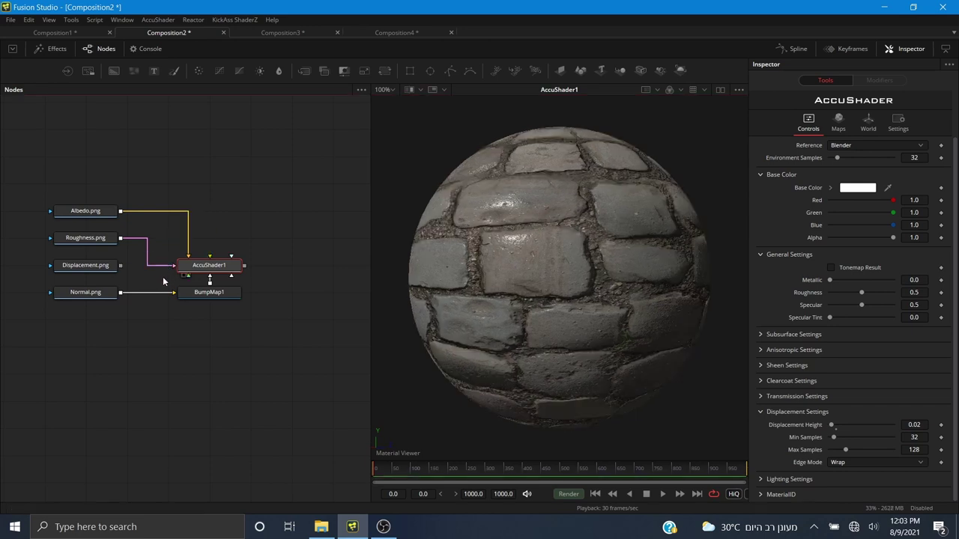
pyautogui.hotkey('ctrl', 'z')
pyautogui.moveTo(652, 260)
pyautogui.mouseDown()
pyautogui.moveTo(499, 272)
pyautogui.moveTo(454, 301)
pyautogui.mouseUp()
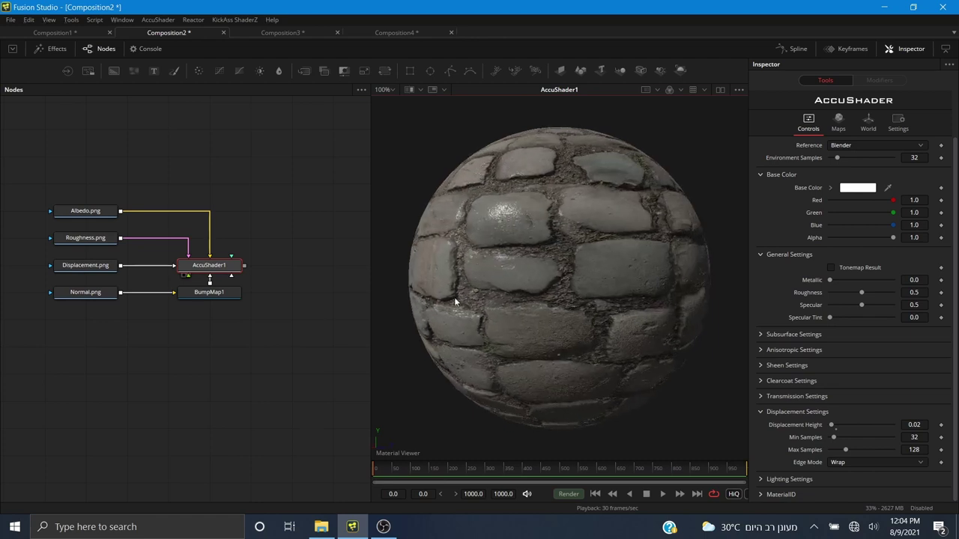
pyautogui.click(253, 343)
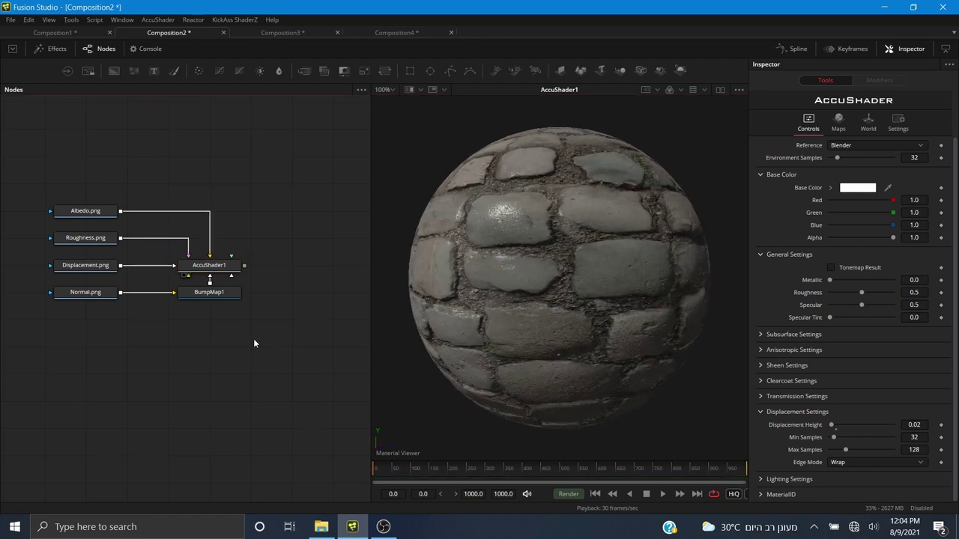
pyautogui.moveTo(473, 284); pyautogui.dragTo(634, 270)
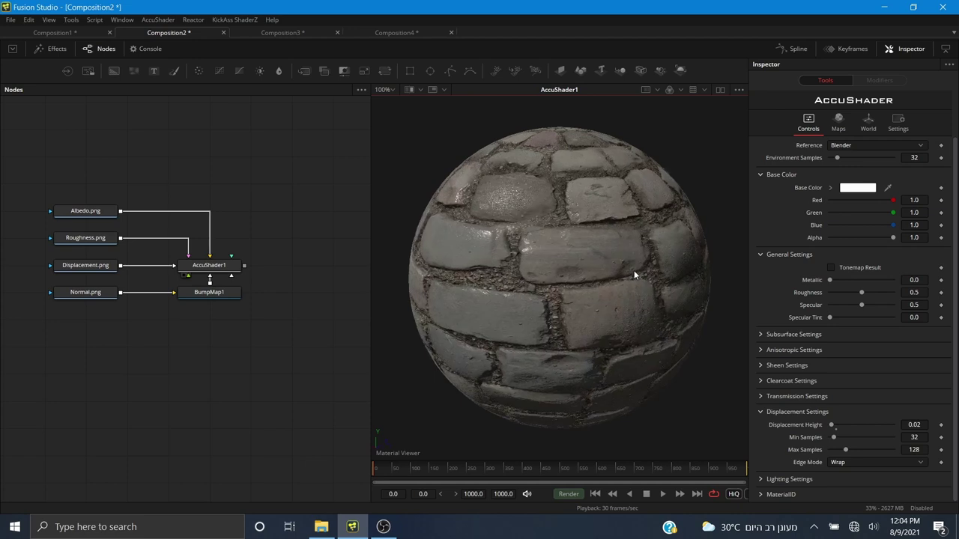
# - Add the forest path image from AccuShader's environment browser to the node graph and close the browser
pyautogui.click(156, 20)
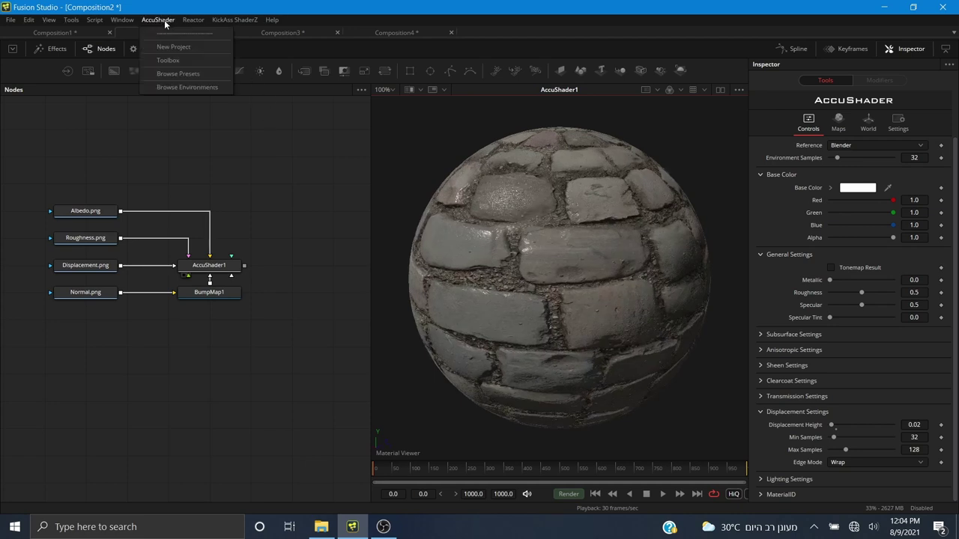
pyautogui.click(182, 88)
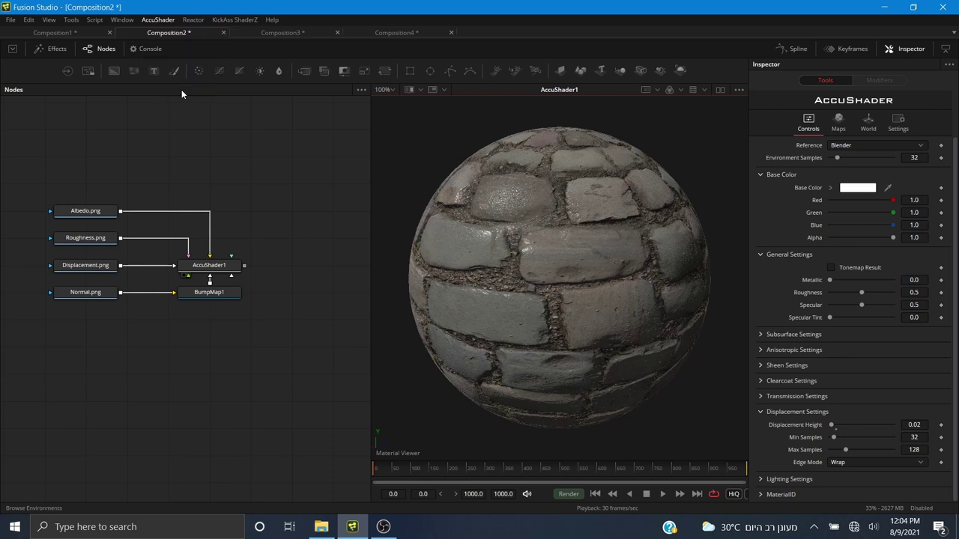
pyautogui.scroll(-3, 430, 240)
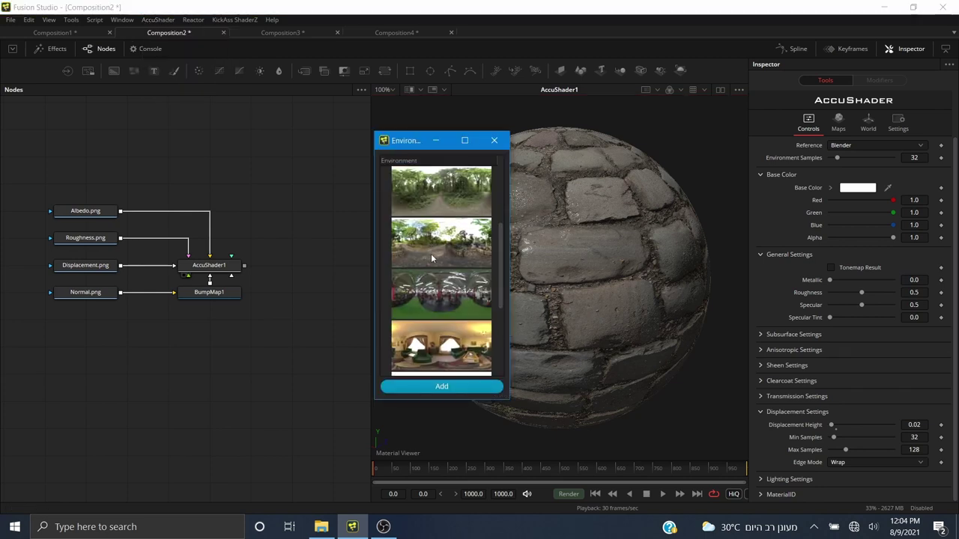
pyautogui.click(442, 387)
pyautogui.click(238, 352)
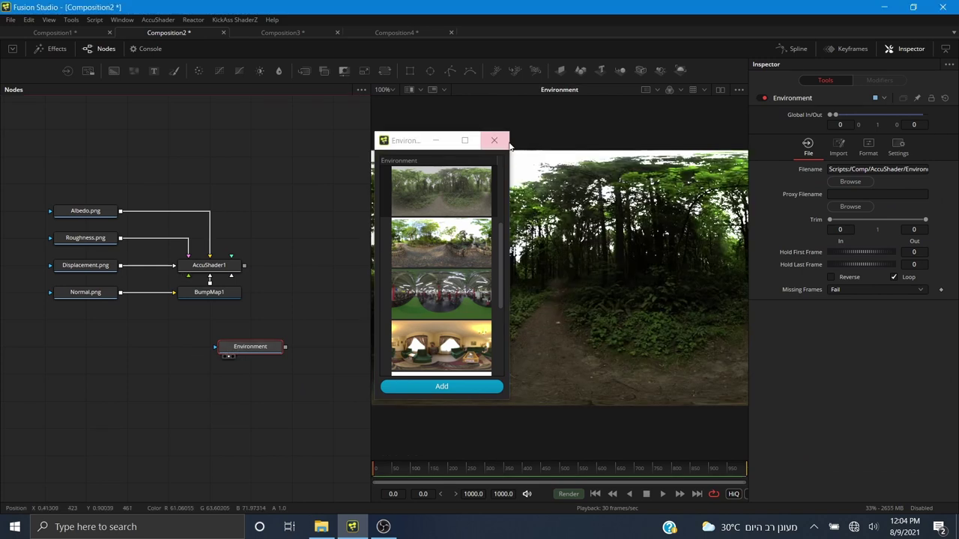
pyautogui.click(494, 140)
# - Align the Environment node below Normal.png and connect it to the Environment Map input of AccuShader1, previewing the shader
pyautogui.moveTo(223, 338); pyautogui.dragTo(59, 311)
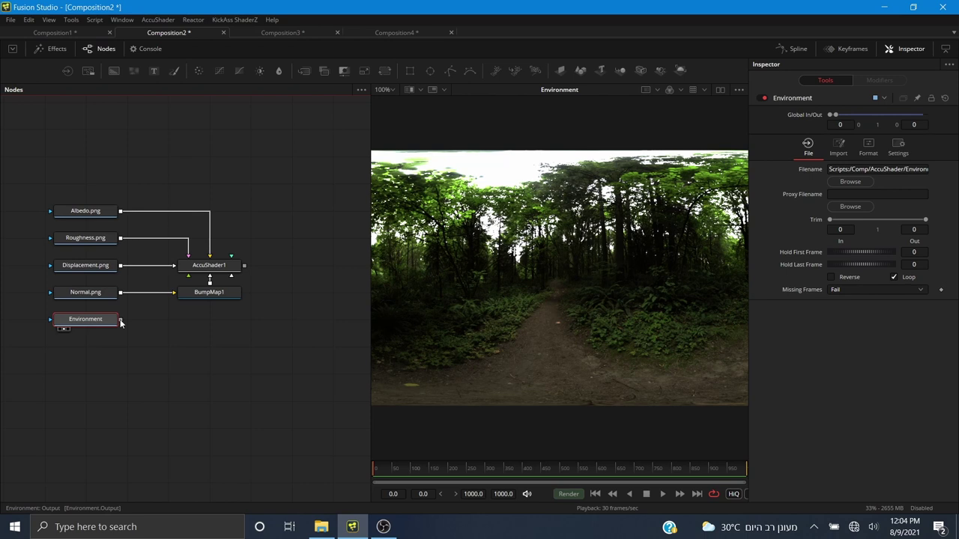
pyautogui.moveTo(120, 320); pyautogui.dragTo(211, 268)
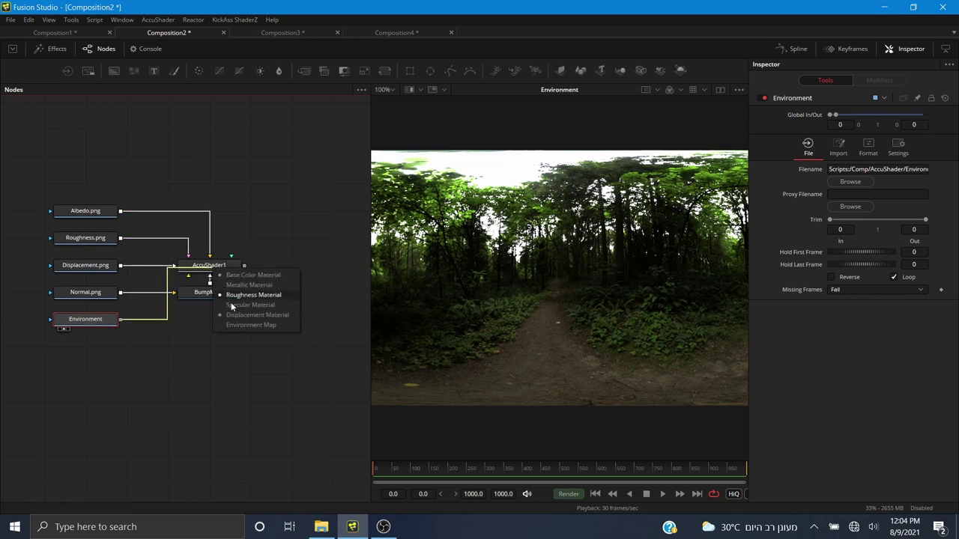
pyautogui.click(238, 327)
pyautogui.moveTo(214, 268); pyautogui.dragTo(574, 186)
# - Set the Input Gamut of AccuShader1's environment map to Linear
pyautogui.click(208, 268)
pyautogui.click(838, 172)
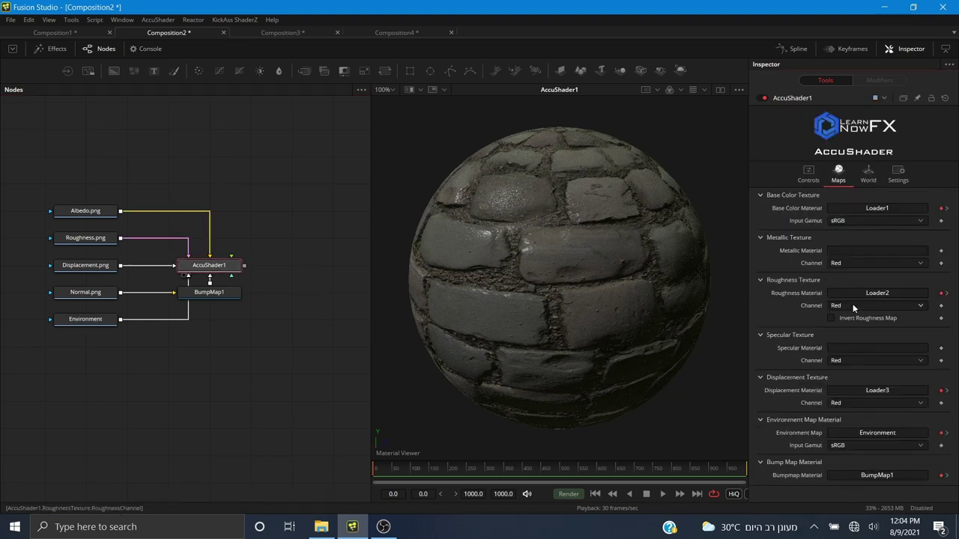
pyautogui.click(833, 446)
pyautogui.click(843, 441)
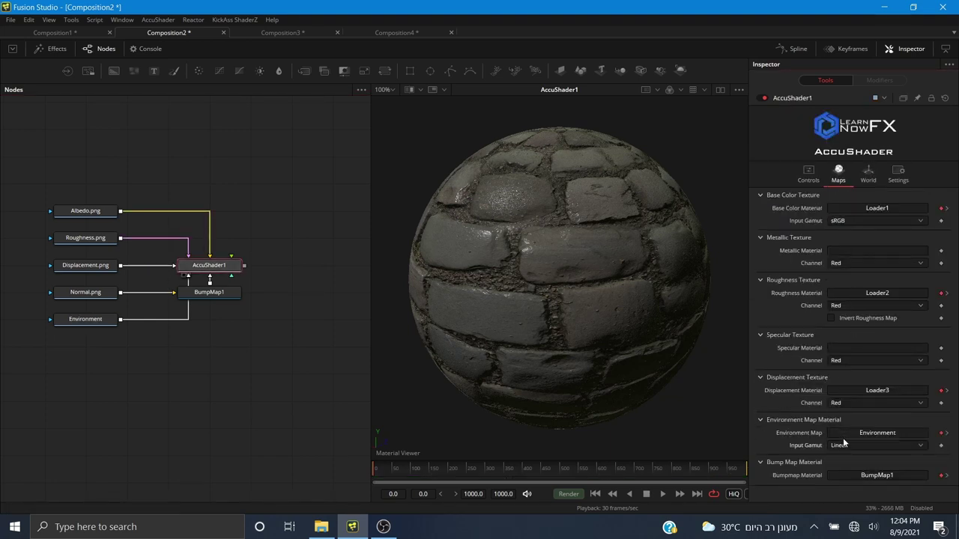
# - Add a Shape3D plane to the node graph beside AccuShader1 and show it in the viewer
pyautogui.moveTo(539, 293); pyautogui.dragTo(620, 430)
pyautogui.moveTo(612, 480); pyautogui.dragTo(503, 265)
pyautogui.moveTo(242, 352); pyautogui.dragTo(119, 358)
pyautogui.click(187, 289)
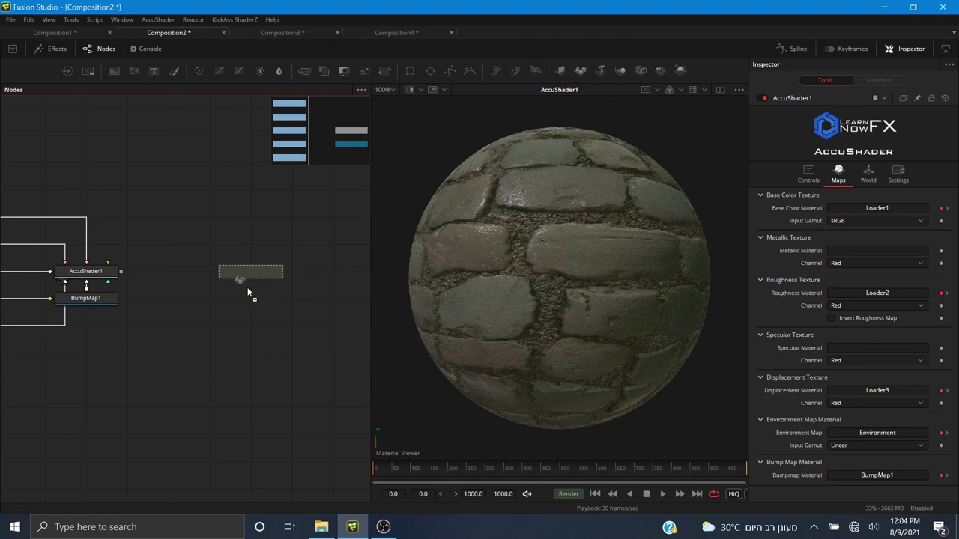
pyautogui.click(192, 277)
pyautogui.press('1')
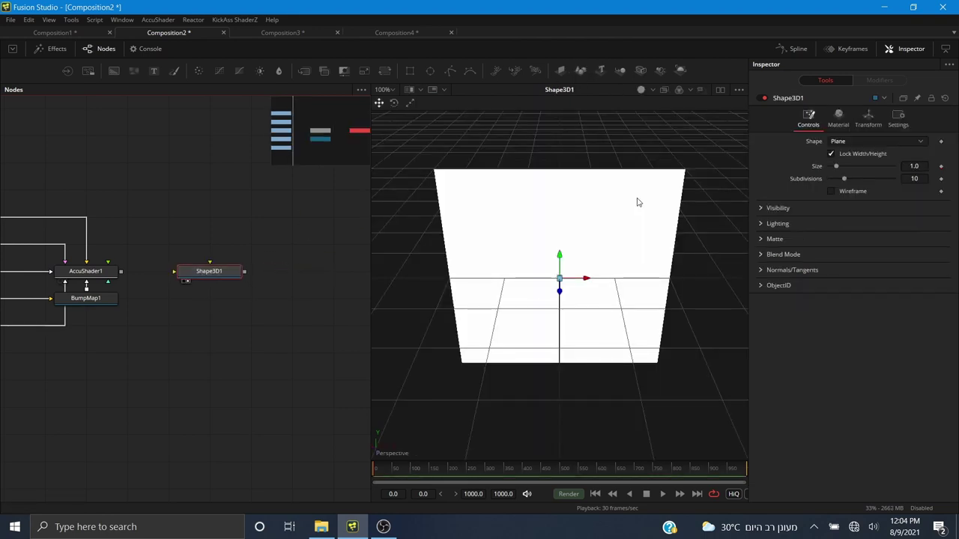
# - Lay the Shape3D1 plane flat by setting its X rotation to -90
pyautogui.moveTo(613, 335); pyautogui.dragTo(499, 328)
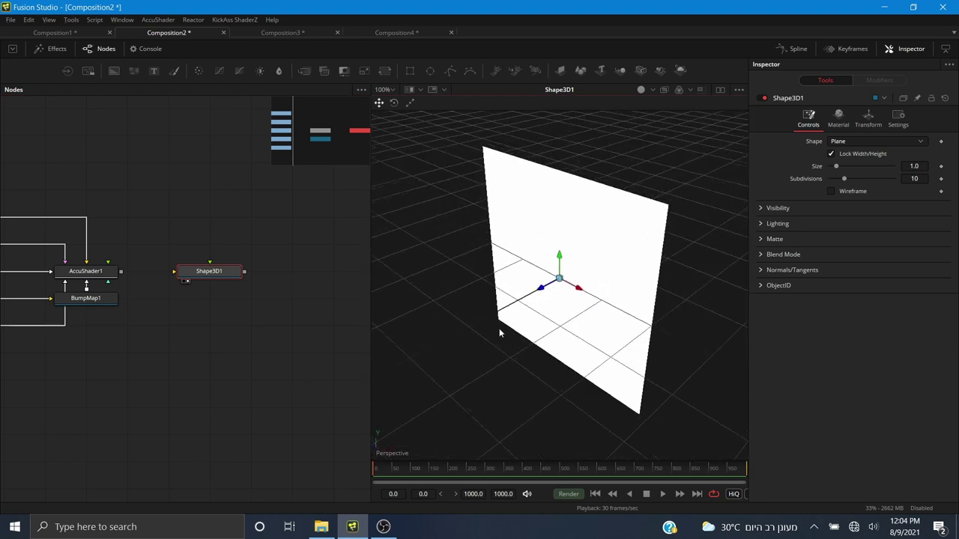
pyautogui.click(870, 118)
pyautogui.doubleClick(918, 219)
pyautogui.write('-90')
pyautogui.press('Return')
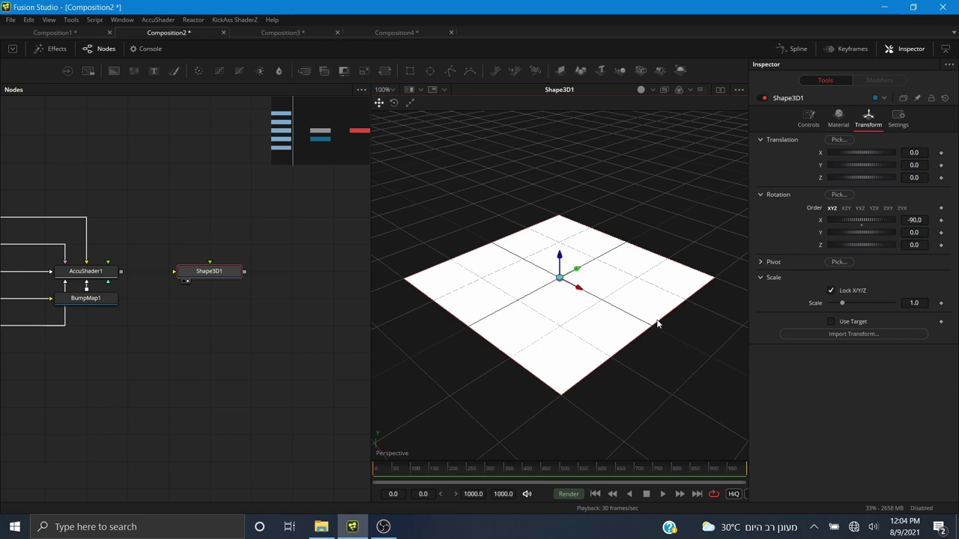
pyautogui.moveTo(536, 356); pyautogui.dragTo(718, 353)
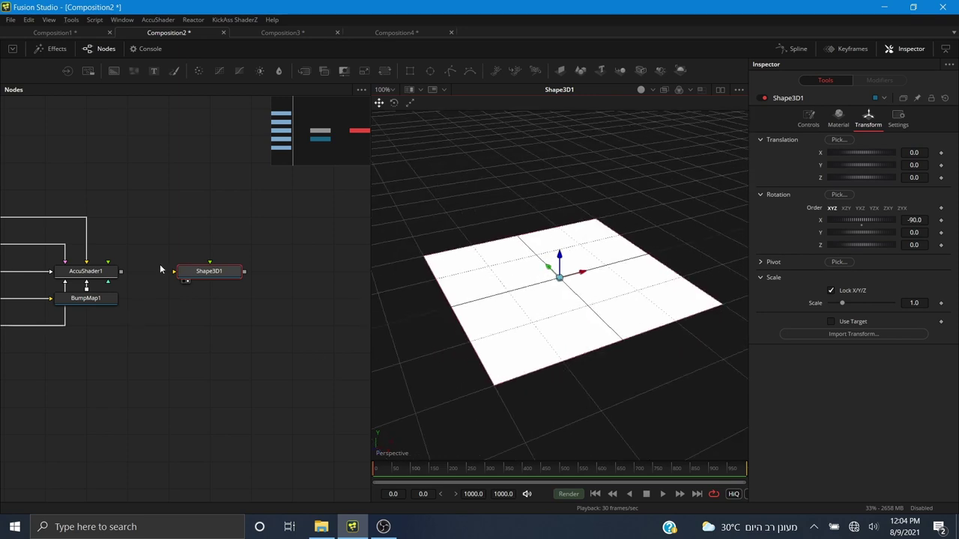
# - Connect AccuShader1 to the material input of Shape3D1 and inspect the textured plane up close
pyautogui.moveTo(121, 271); pyautogui.dragTo(191, 274)
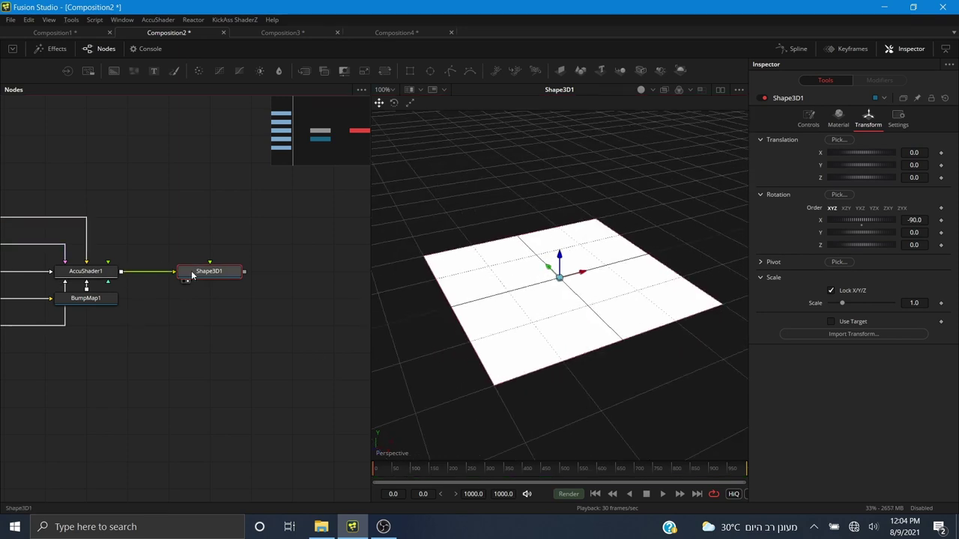
pyautogui.moveTo(537, 310); pyautogui.dragTo(803, 317)
pyautogui.scroll(3, 579, 302)
pyautogui.moveTo(589, 355); pyautogui.dragTo(540, 355)
pyautogui.scroll(5, 560, 354)
pyautogui.scroll(-1, 604, 342)
pyautogui.scroll(-1, 629, 330)
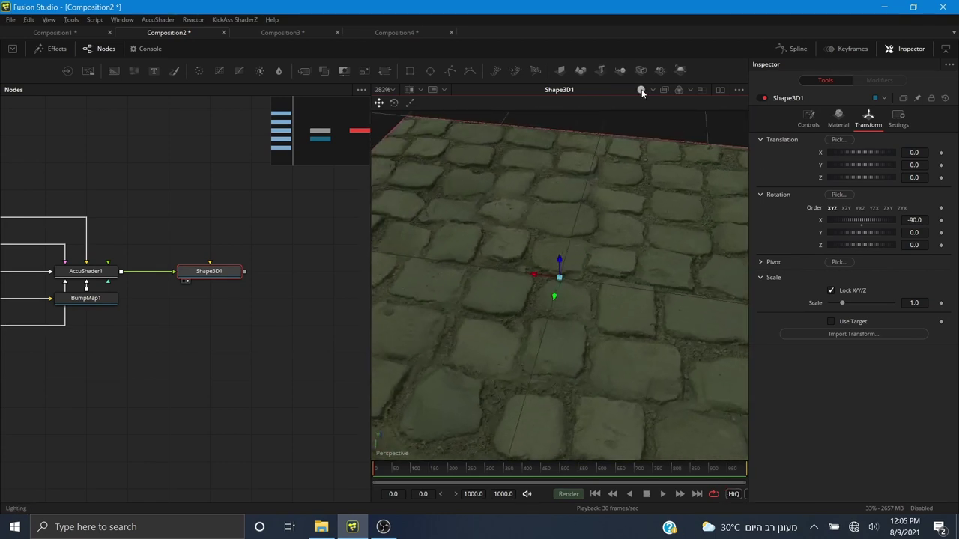
# - Turn on lighting in the 3D viewer and view the cobblestone plane from several angles
pyautogui.hotkey('shift', 'l')
pyautogui.moveTo(552, 324); pyautogui.dragTo(570, 291)
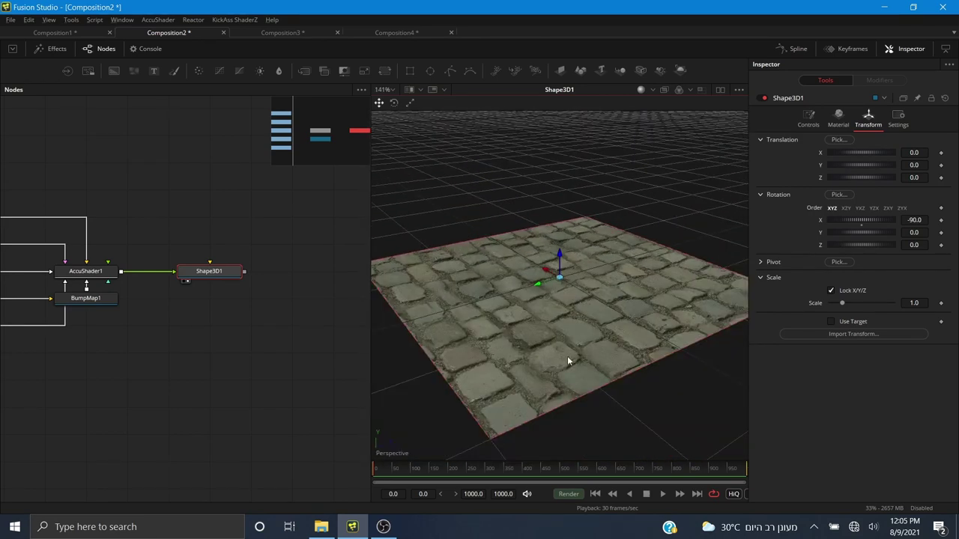
pyautogui.moveTo(567, 356); pyautogui.dragTo(637, 358)
# - Add a Point Light, combine it with Shape3D1 through a Merge3D node, and display the merged scene
pyautogui.click(262, 332)
pyautogui.click(263, 337)
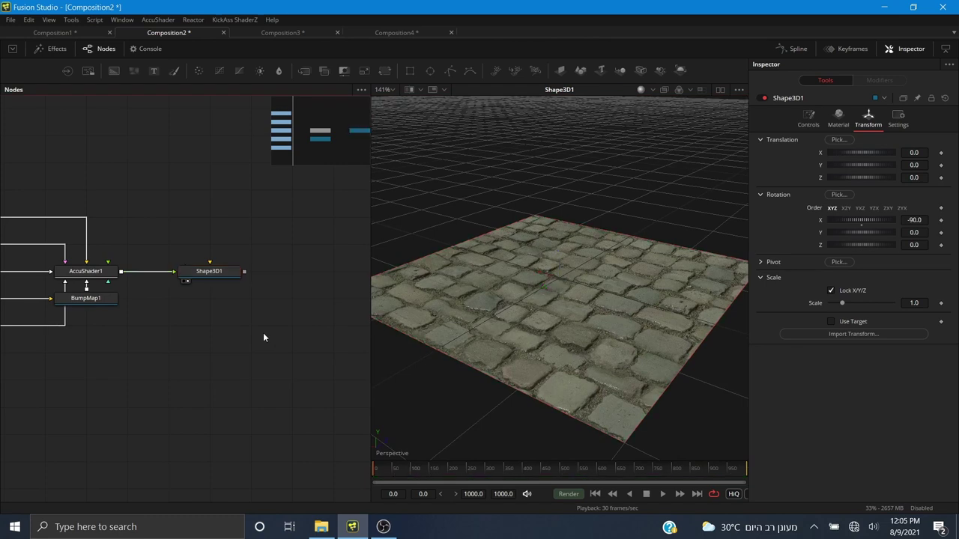
pyautogui.hotkey('shift', 'space')
pyautogui.write('poin')
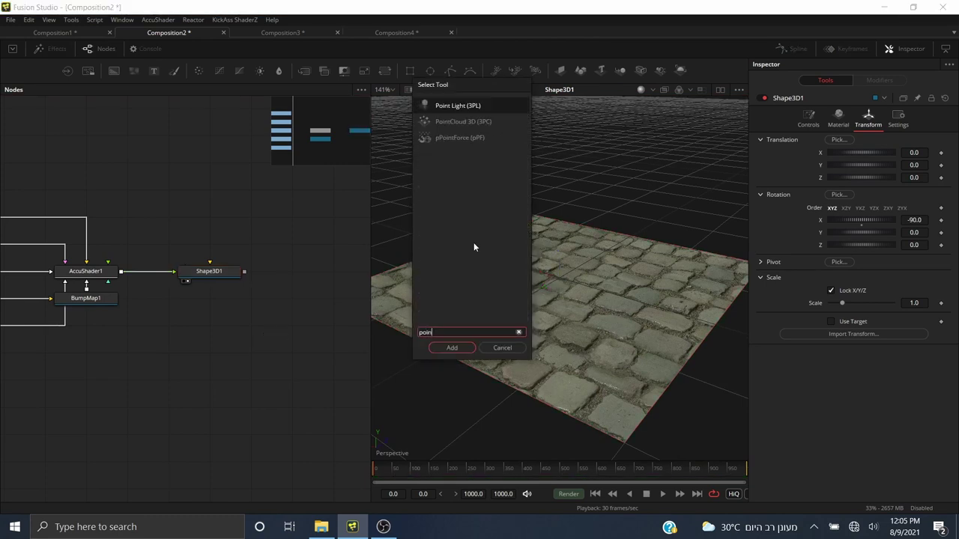
pyautogui.click(452, 347)
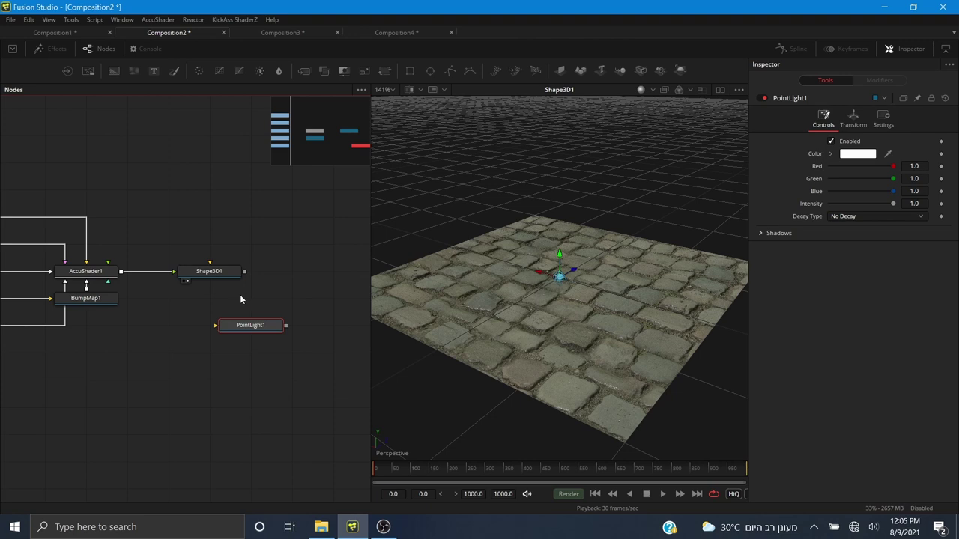
pyautogui.moveTo(236, 326); pyautogui.dragTo(245, 272)
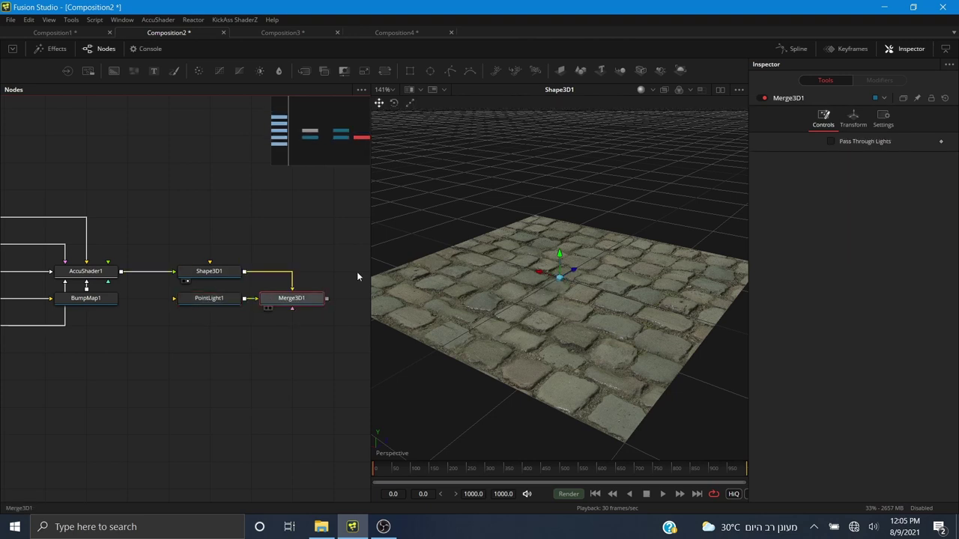
pyautogui.press('1')
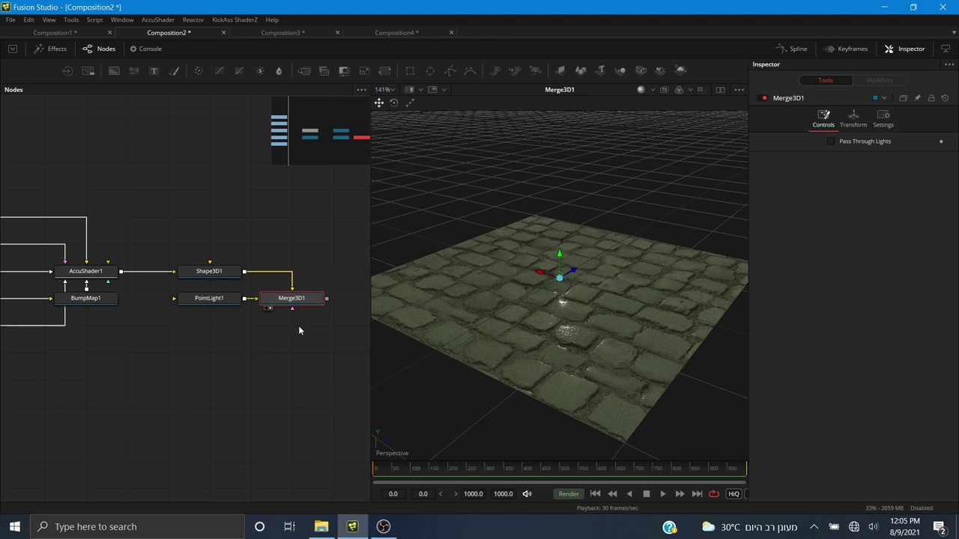
# - Raise PointLight1 above the cobblestone plane and examine the highlights from a low angle
pyautogui.click(212, 299)
pyautogui.moveTo(559, 242); pyautogui.dragTo(529, 190)
pyautogui.moveTo(587, 343)
pyautogui.mouseDown()
pyautogui.moveTo(579, 307)
pyautogui.moveTo(581, 336)
pyautogui.mouseUp()
pyautogui.scroll(1, 581, 338)
pyautogui.scroll(1, 582, 338)
pyautogui.moveTo(597, 373); pyautogui.dragTo(585, 339)
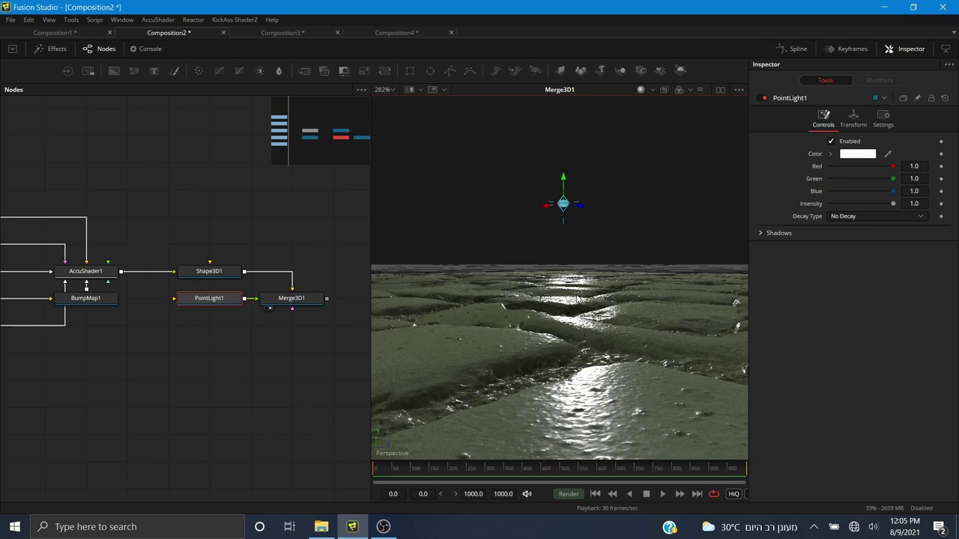
# - Disconnect Displacement.png from AccuShader1 to compare the plane's relief, and restore the connection
pyautogui.moveTo(46, 347); pyautogui.dragTo(233, 351)
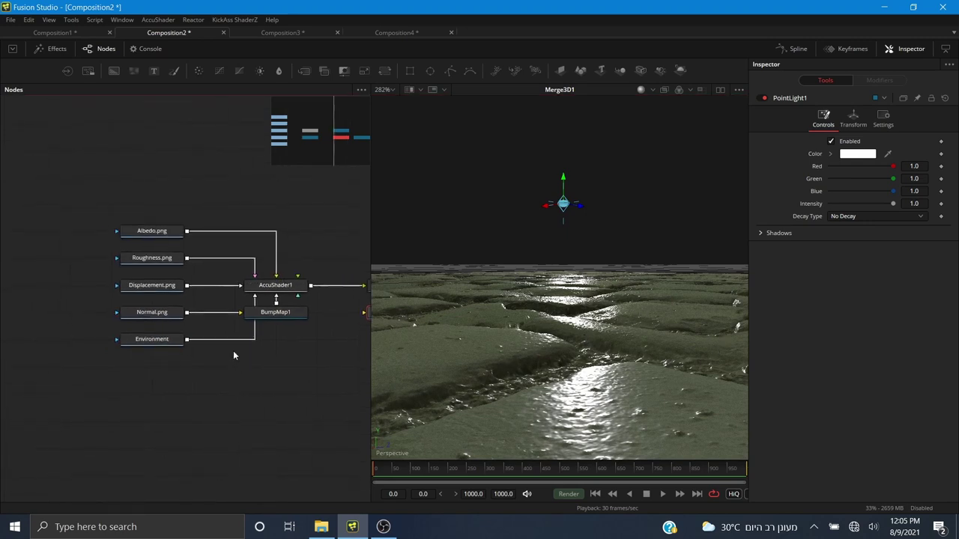
pyautogui.click(216, 289)
pyautogui.press('Delete')
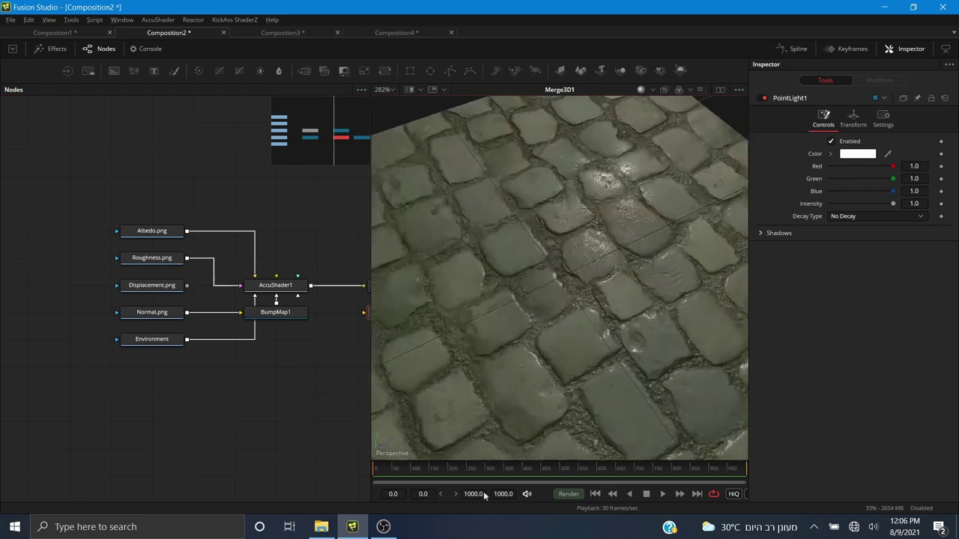
pyautogui.moveTo(483, 495); pyautogui.dragTo(335, 340)
pyautogui.hotkey('ctrl', 'y')
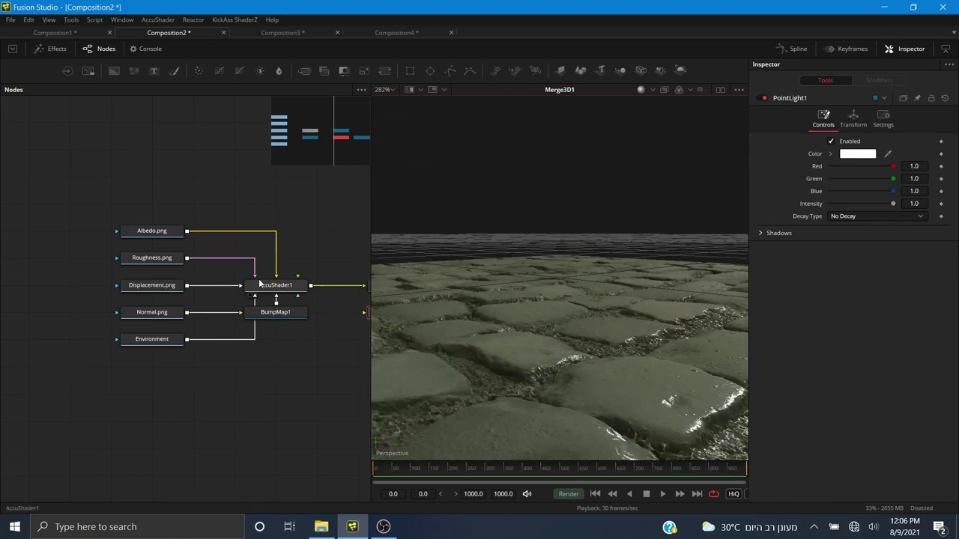
# - Examine the plane's geometry in Wireframe display and return to the shaded display
pyautogui.click(651, 89)
pyautogui.click(653, 103)
pyautogui.moveTo(598, 256); pyautogui.dragTo(586, 128)
pyautogui.click(653, 89)
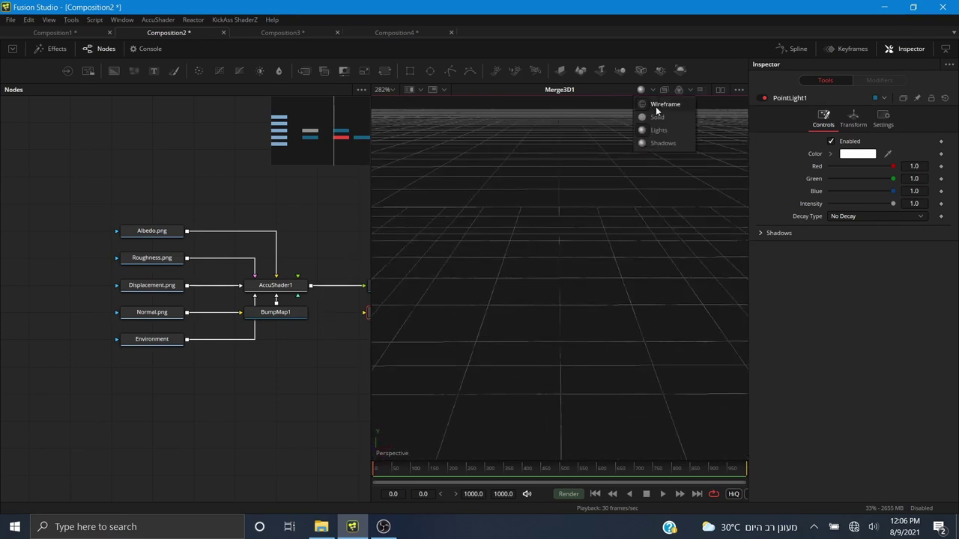
pyautogui.click(655, 107)
pyautogui.moveTo(566, 295); pyautogui.dragTo(638, 282)
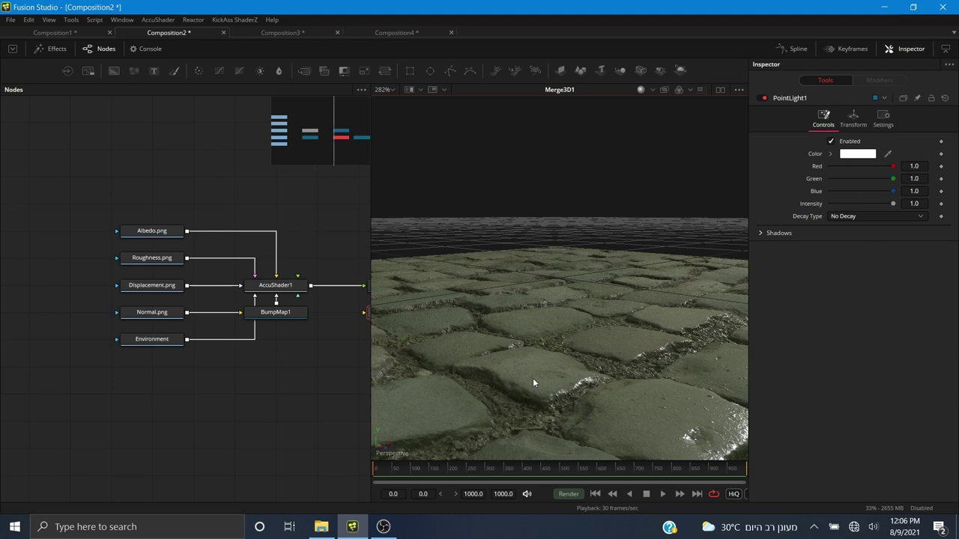
# - Preview the Displacement.png height map and the AccuShader1 material in the viewer
pyautogui.moveTo(149, 286); pyautogui.dragTo(583, 143)
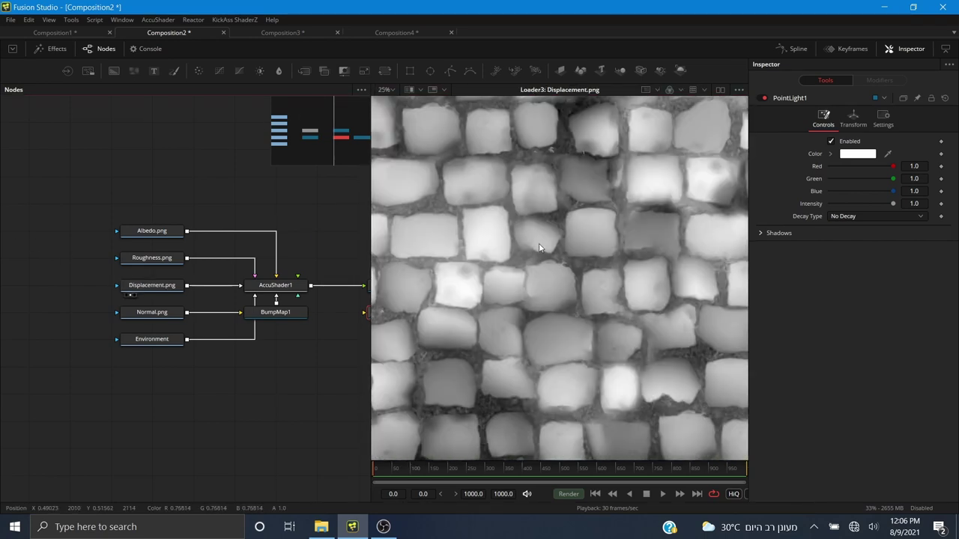
pyautogui.scroll(-2, 539, 247)
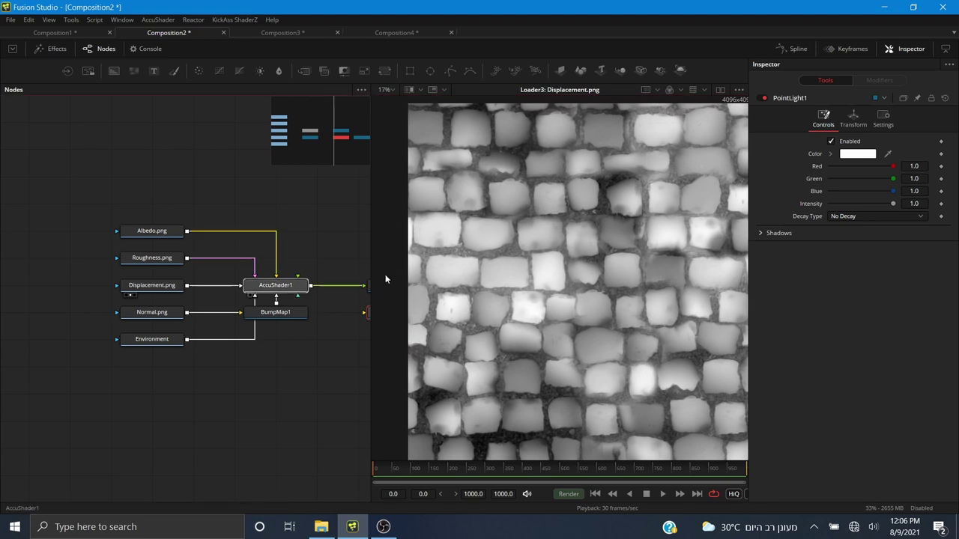
pyautogui.moveTo(276, 285); pyautogui.dragTo(627, 239)
pyautogui.moveTo(330, 316); pyautogui.dragTo(239, 358)
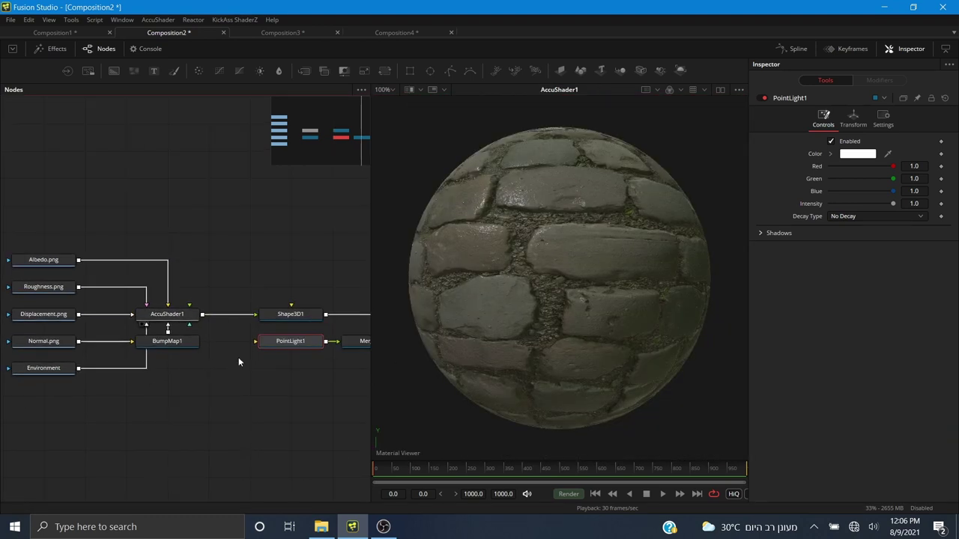
# - Show the Merge3D1 scene in the viewer and examine the lit cobblestones from different angles
pyautogui.moveTo(326, 287); pyautogui.dragTo(197, 273)
pyautogui.moveTo(251, 327); pyautogui.dragTo(592, 288)
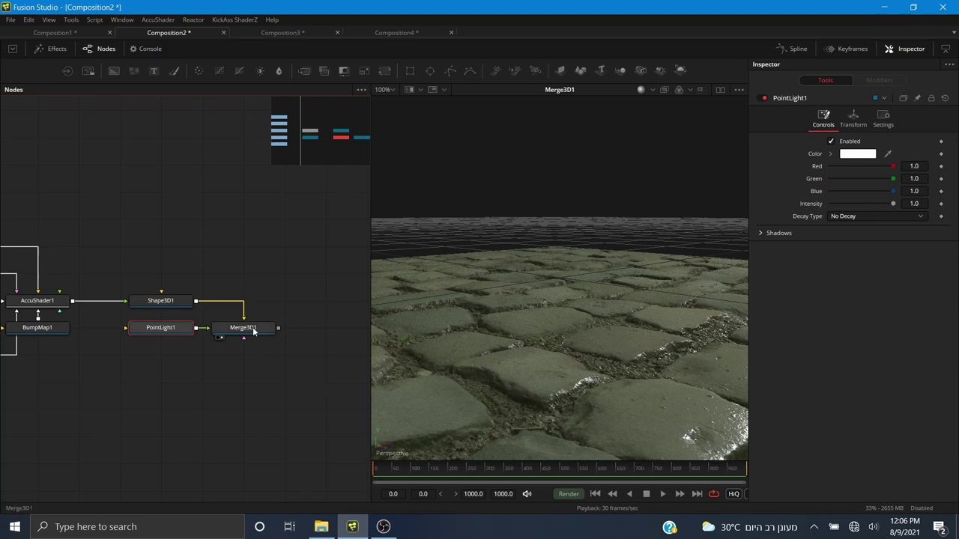
pyautogui.moveTo(459, 291); pyautogui.dragTo(713, 296)
# - Add a 3D camera matching a low view over the cobblestones to Merge3D1, and space Merge3D1 away from its inputs
pyautogui.moveTo(285, 403); pyautogui.dragTo(186, 390)
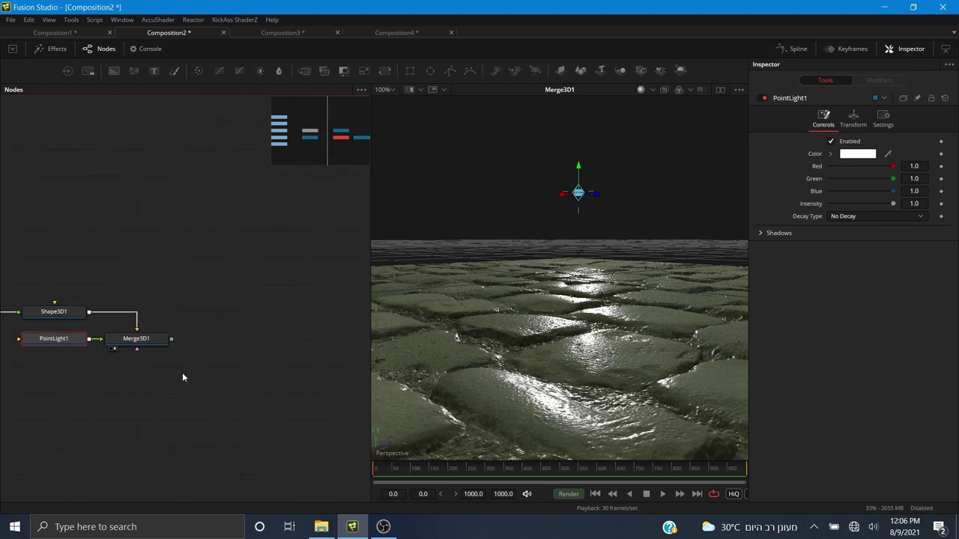
pyautogui.click(157, 343)
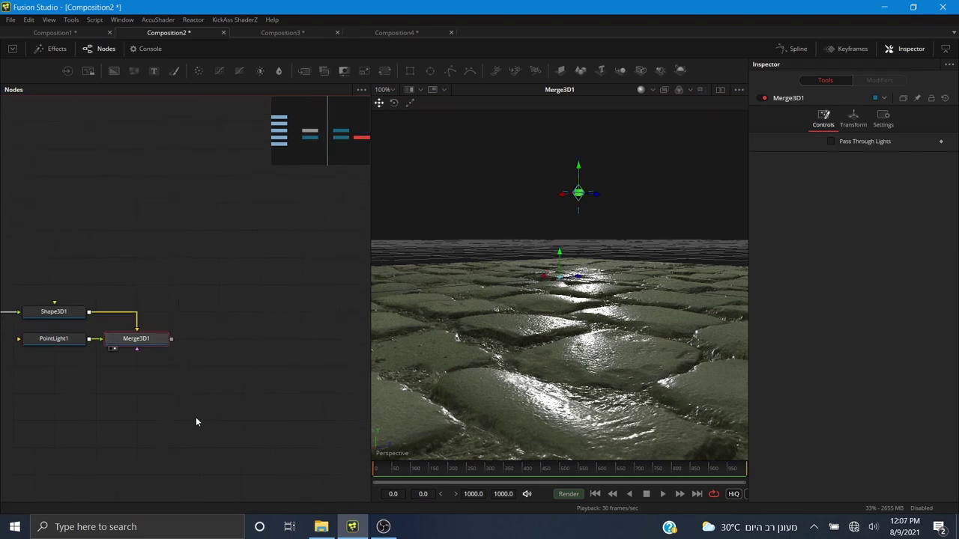
pyautogui.moveTo(517, 389); pyautogui.dragTo(464, 362)
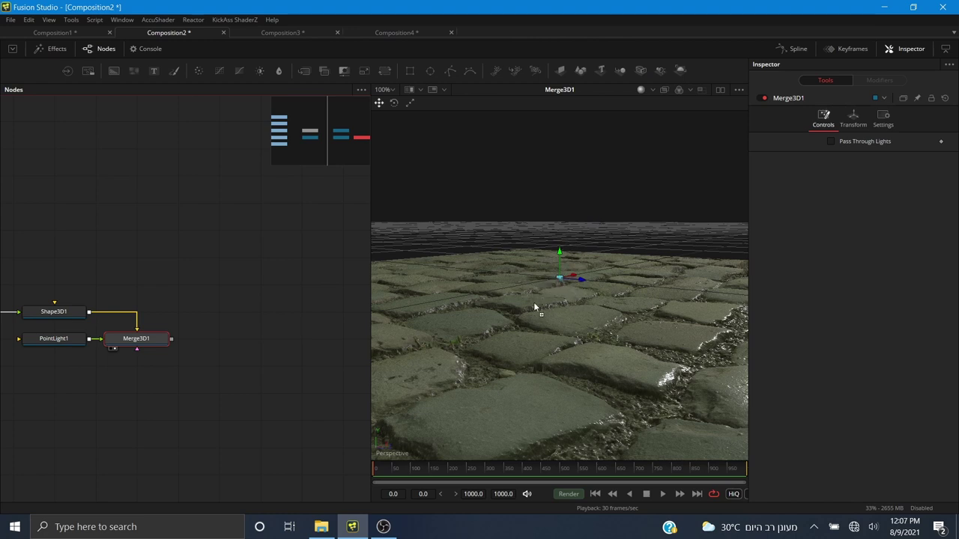
pyautogui.moveTo(534, 304); pyautogui.dragTo(533, 304)
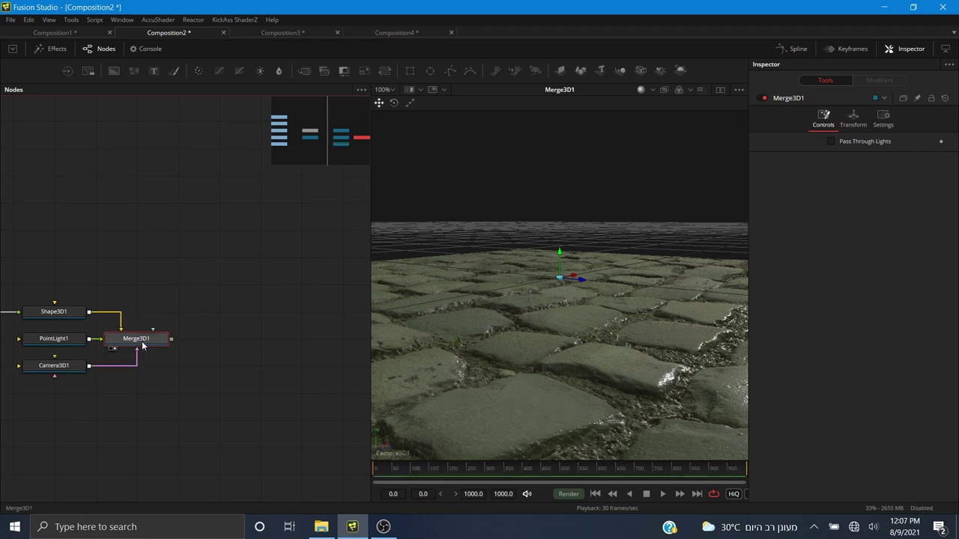
pyautogui.moveTo(157, 340); pyautogui.dragTo(197, 340)
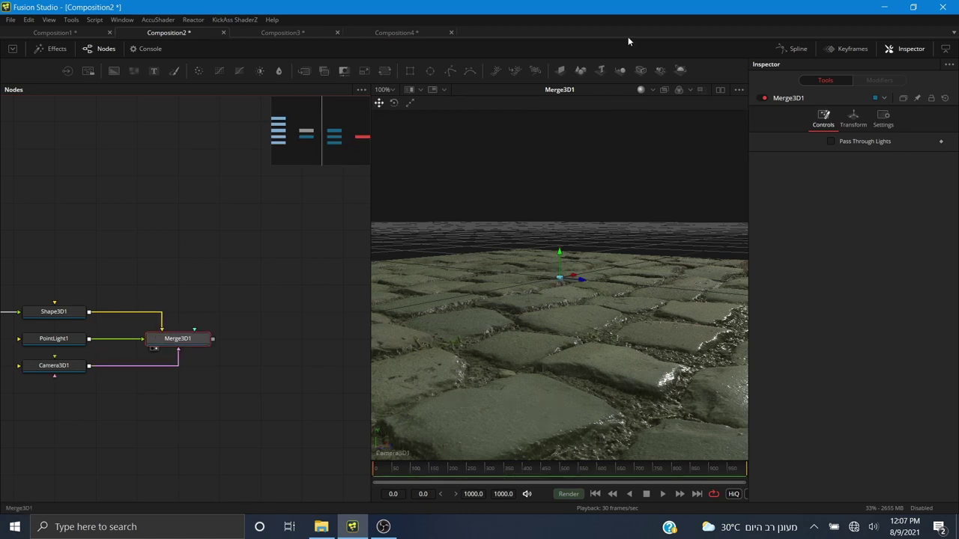
# - Add a Renderer3D after Merge3D1, show its output in the viewer, and enable Lighting
pyautogui.moveTo(281, 336); pyautogui.dragTo(572, 255)
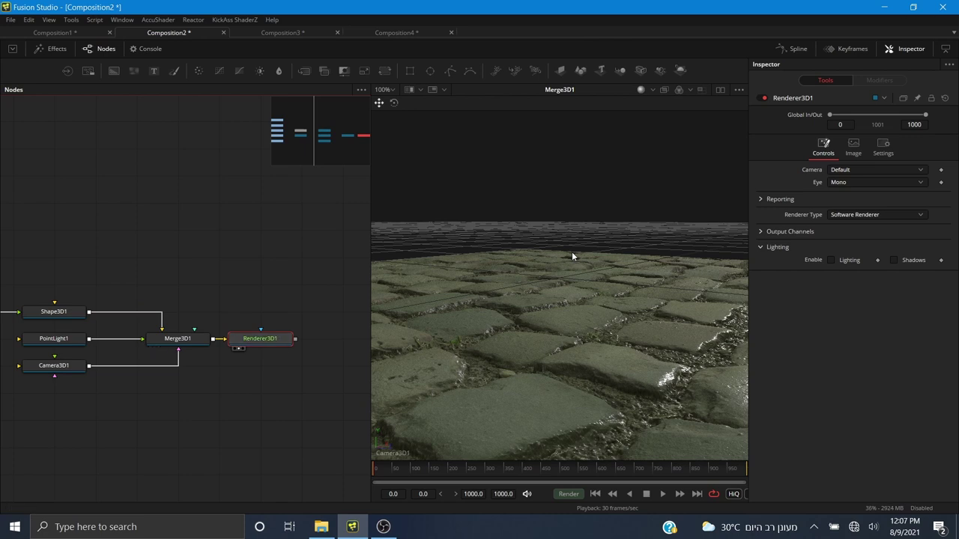
pyautogui.scroll(-4, 558, 258)
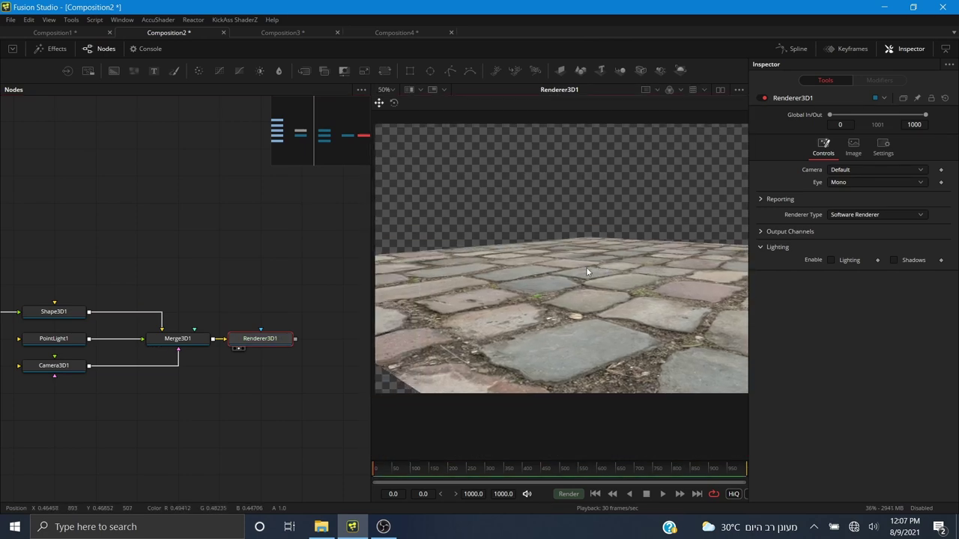
pyautogui.click(830, 260)
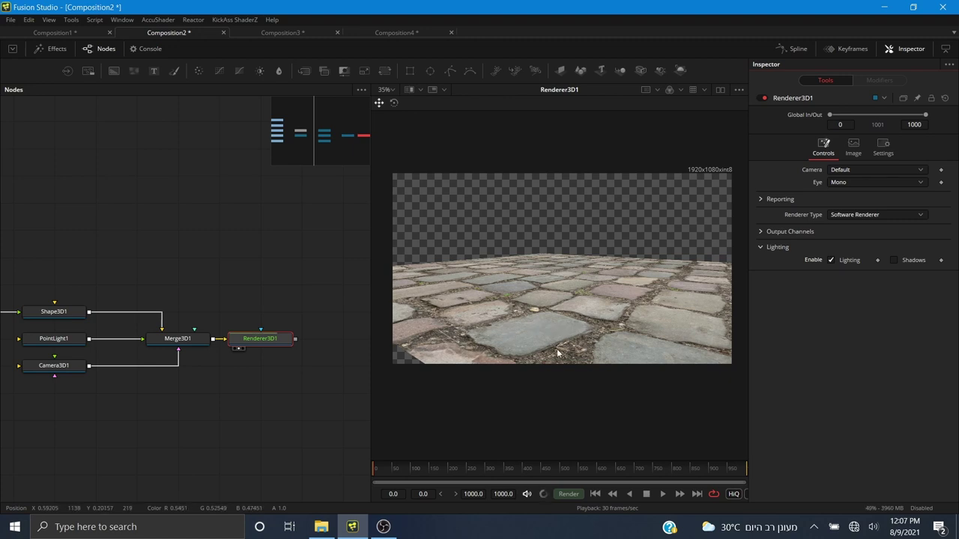
# - Examine the rendered cobblestones' relief and light reflections up close and in full
pyautogui.scroll(2, 573, 323)
pyautogui.moveTo(543, 308); pyautogui.dragTo(586, 338)
pyautogui.scroll(3, 570, 336)
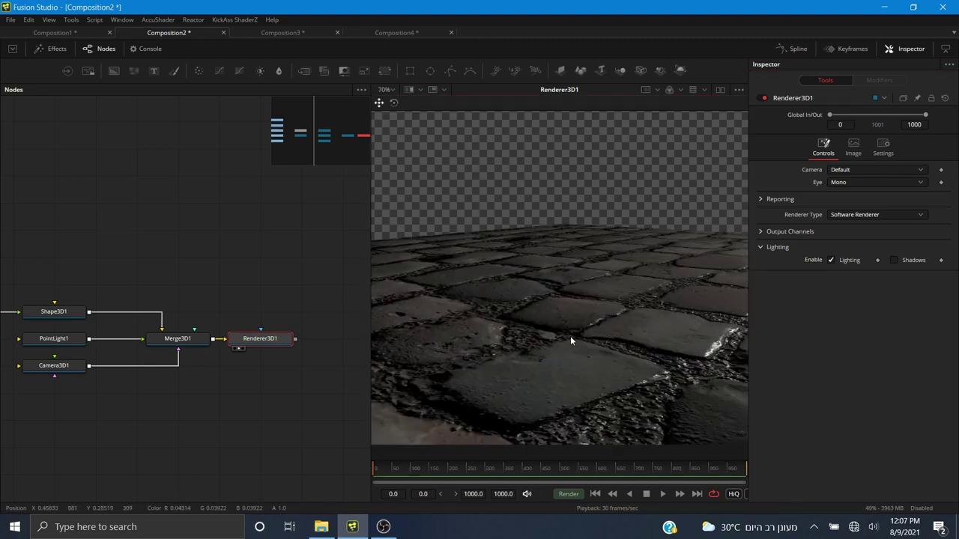
pyautogui.scroll(-3, 560, 327)
pyautogui.moveTo(534, 324); pyautogui.dragTo(430, 315)
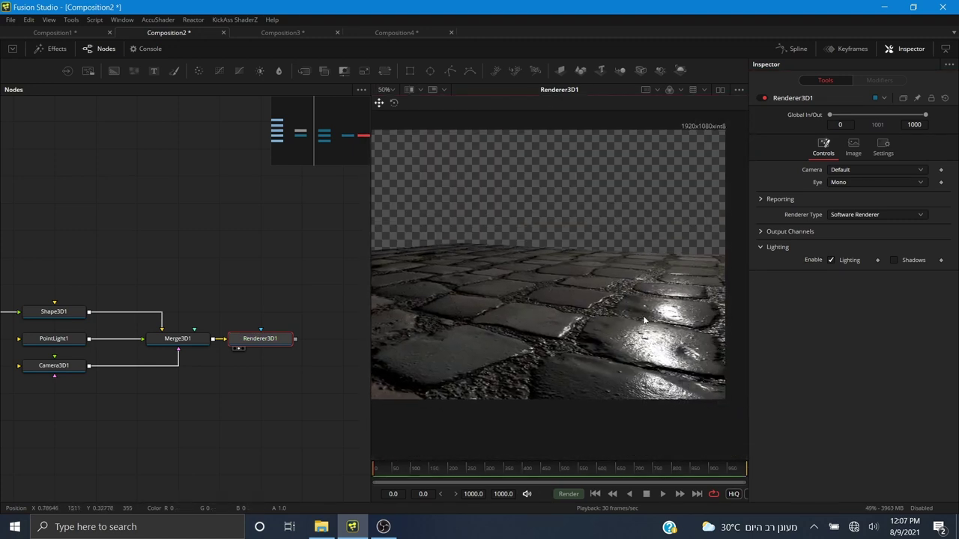
pyautogui.scroll(3, 644, 322)
pyautogui.scroll(-3, 600, 322)
pyautogui.scroll(3, 558, 303)
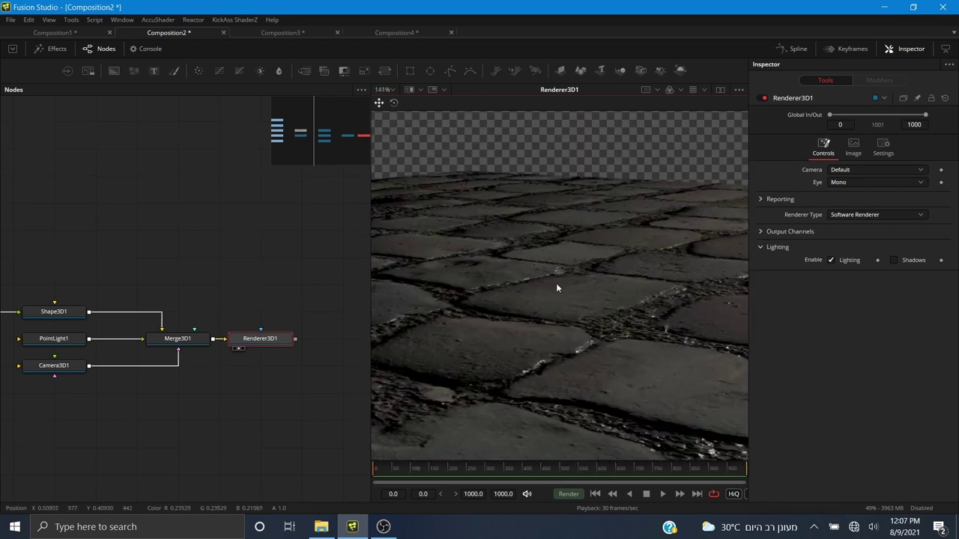
pyautogui.scroll(-3, 659, 241)
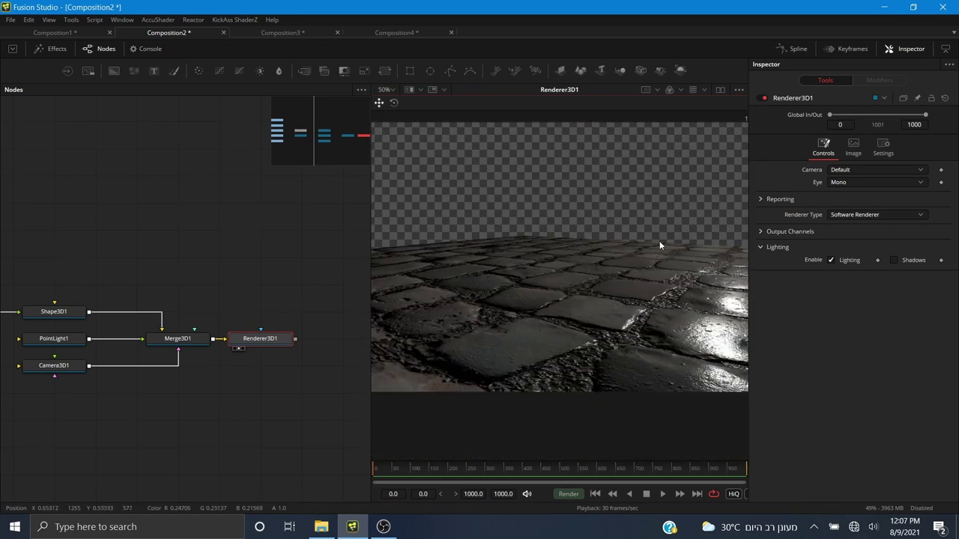
# - Set Renderer3D1's renderer type to OpenGL Renderer and examine the rendered cobblestones up close and in full
pyautogui.click(832, 217)
pyautogui.click(840, 196)
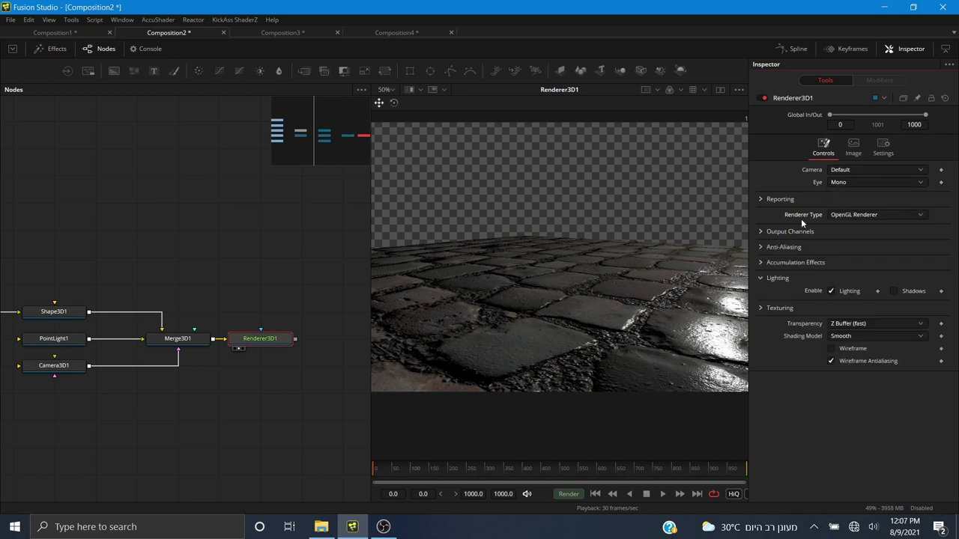
pyautogui.scroll(-2, 487, 332)
pyautogui.moveTo(495, 331); pyautogui.dragTo(519, 324)
pyautogui.scroll(2, 472, 347)
pyautogui.scroll(5, 593, 281)
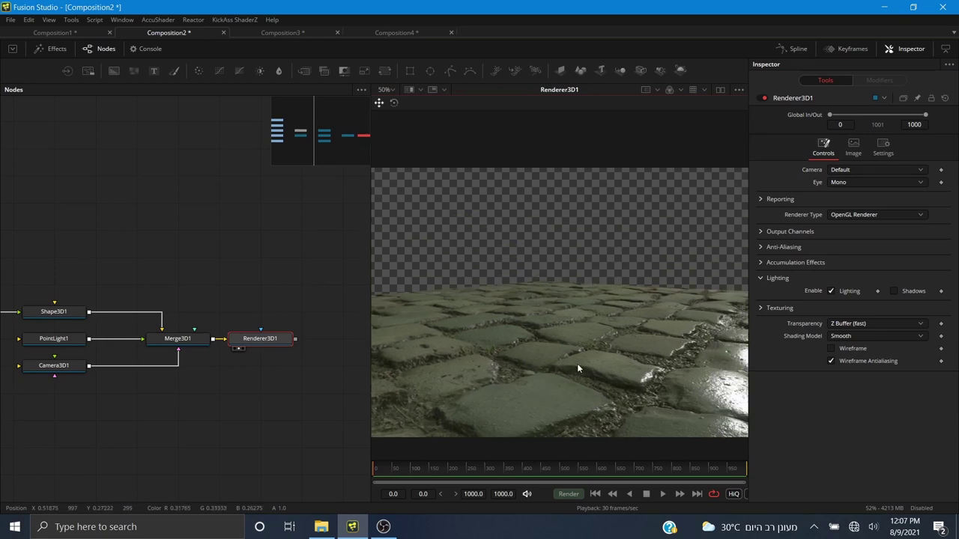
pyautogui.scroll(-3, 522, 326)
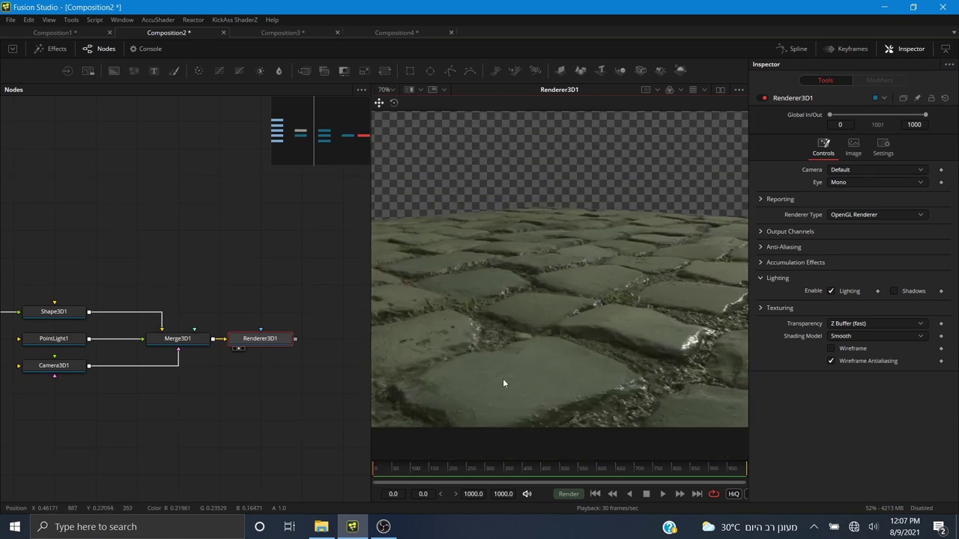
pyautogui.scroll(-3, 557, 292)
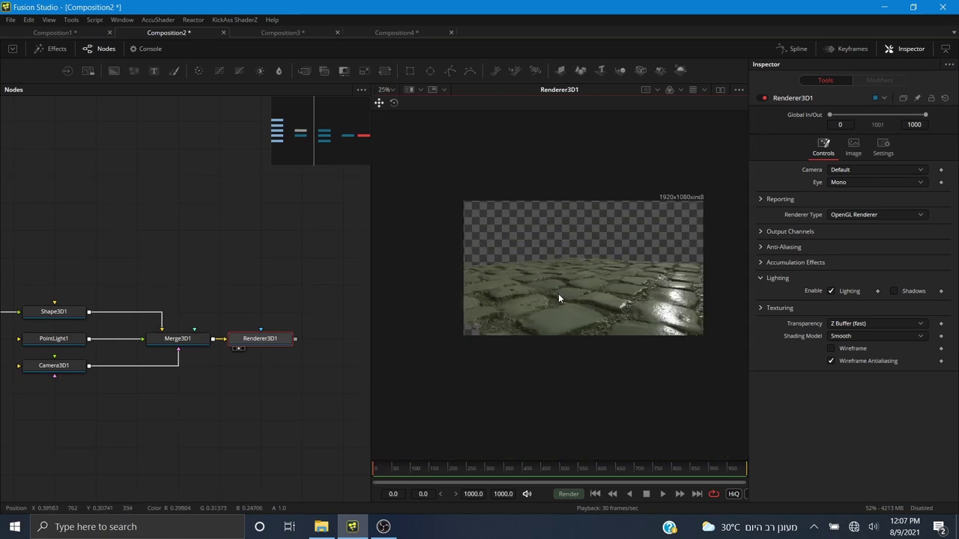
pyautogui.scroll(1, 547, 309)
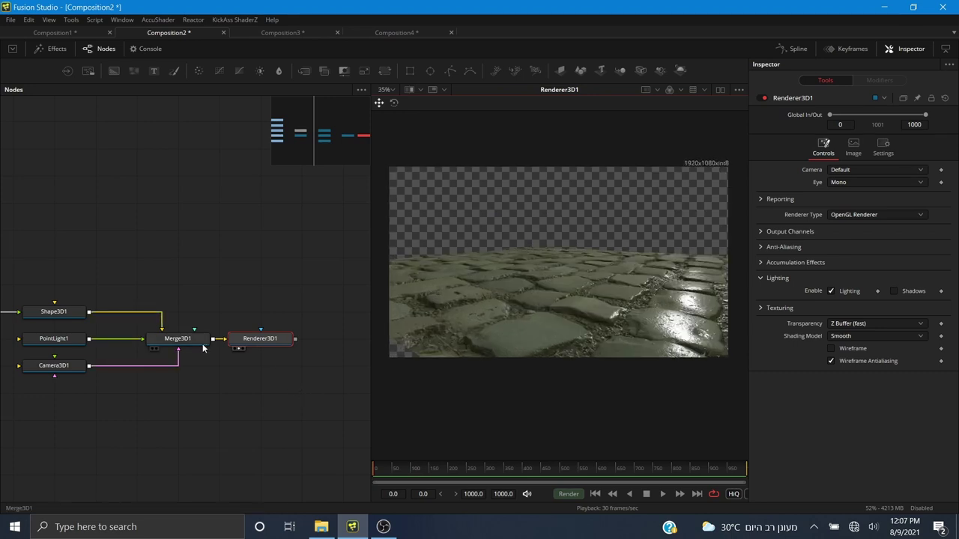
pyautogui.moveTo(64, 239); pyautogui.dragTo(386, 238)
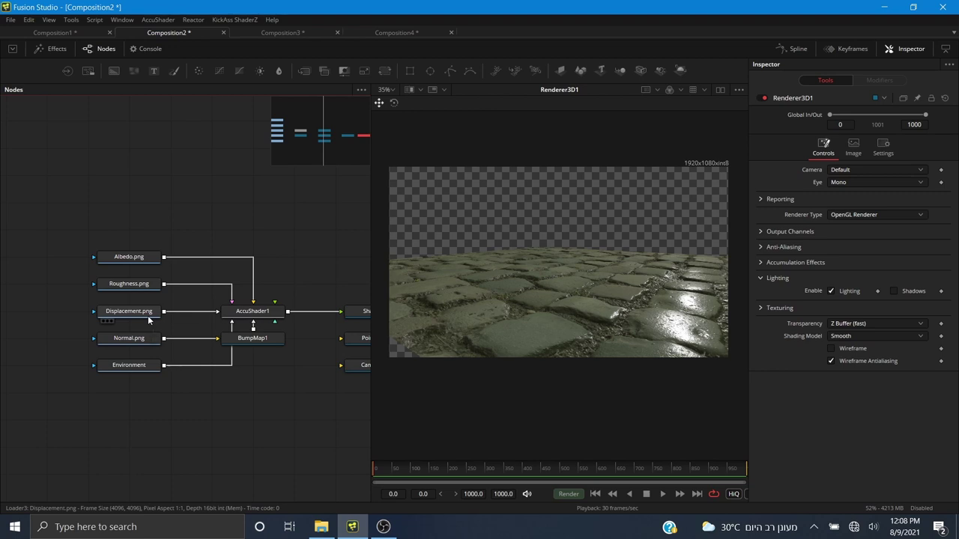
pyautogui.moveTo(148, 315)
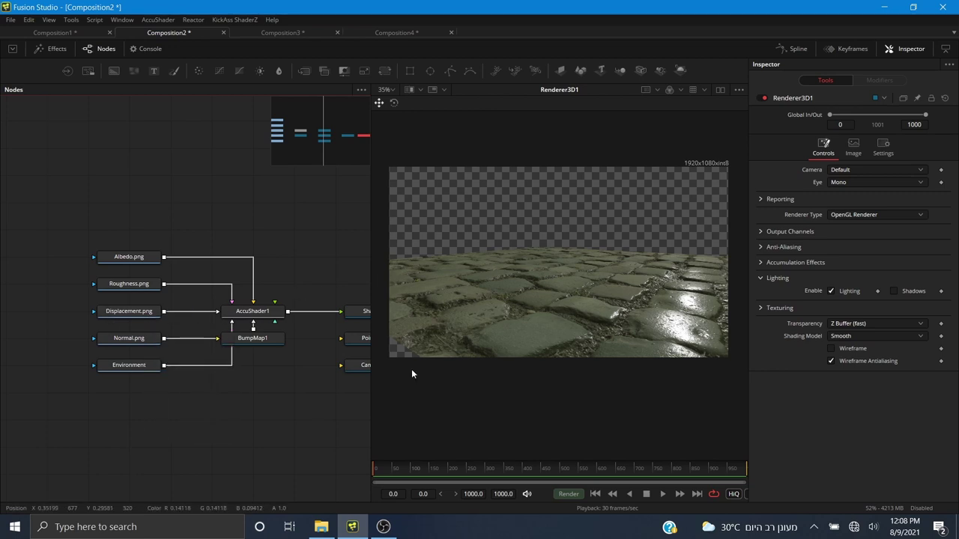
pyautogui.moveTo(312, 406); pyautogui.dragTo(36, 405)
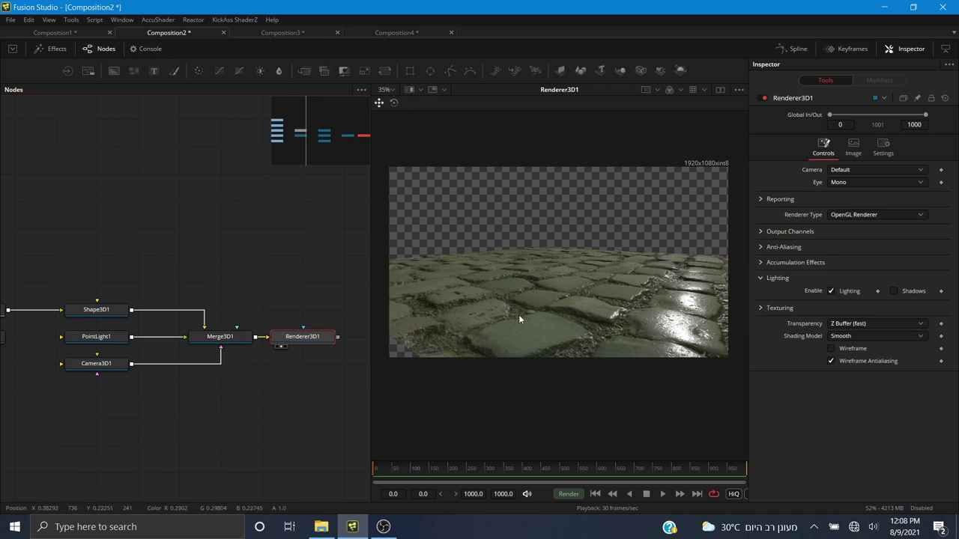
pyautogui.moveTo(258, 316); pyautogui.dragTo(206, 335)
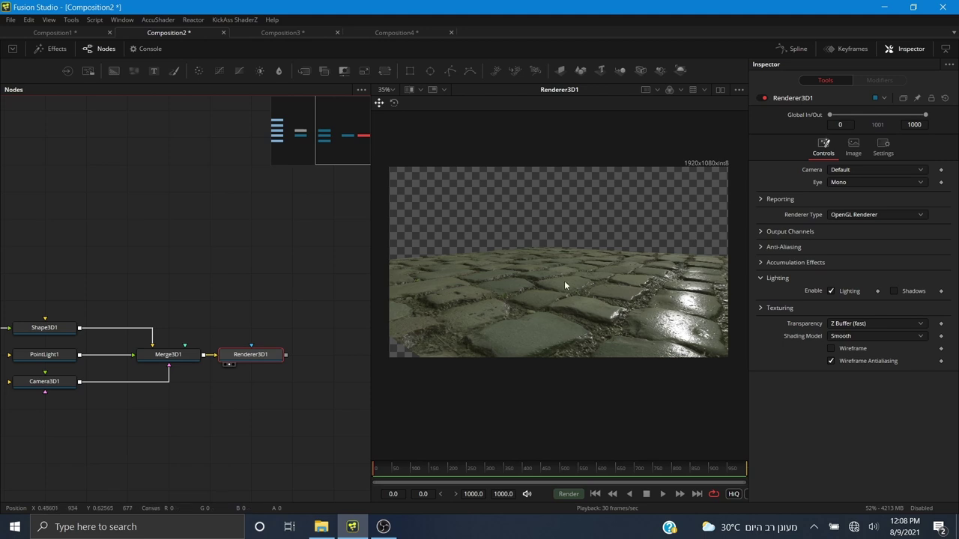
# - Switch Renderer3D1 to the Software Renderer for comparison and return it to the OpenGL Renderer
pyautogui.click(847, 218)
pyautogui.click(840, 236)
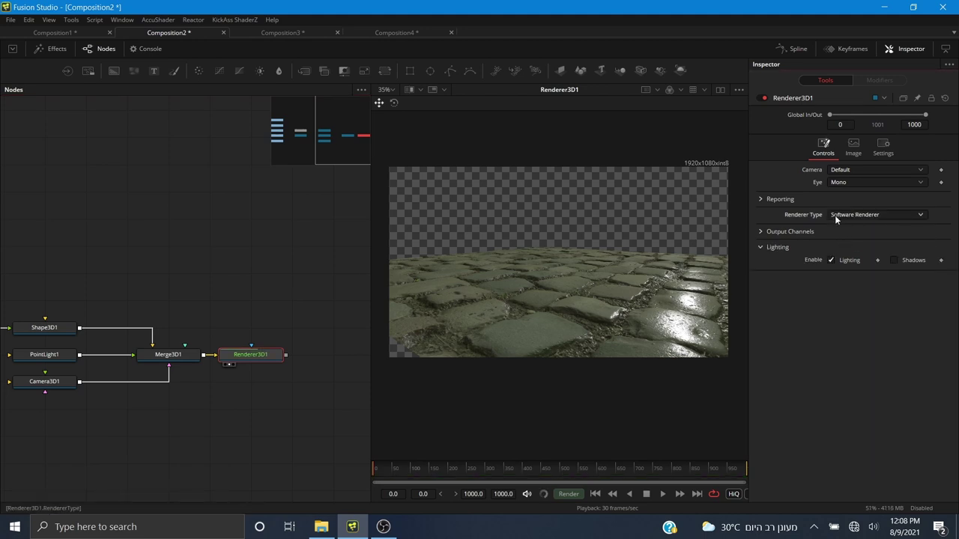
pyautogui.click(836, 219)
pyautogui.click(843, 197)
pyautogui.hotkey('ctrl', 'z')
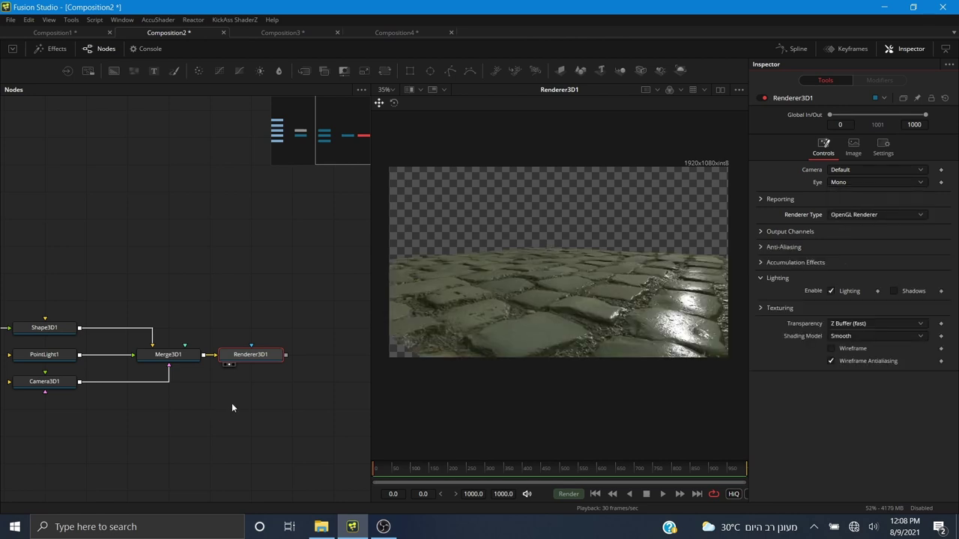
# - Examine the OpenGL render's stone edges, gaps and highlights up close and in full
pyautogui.scroll(4, 547, 304)
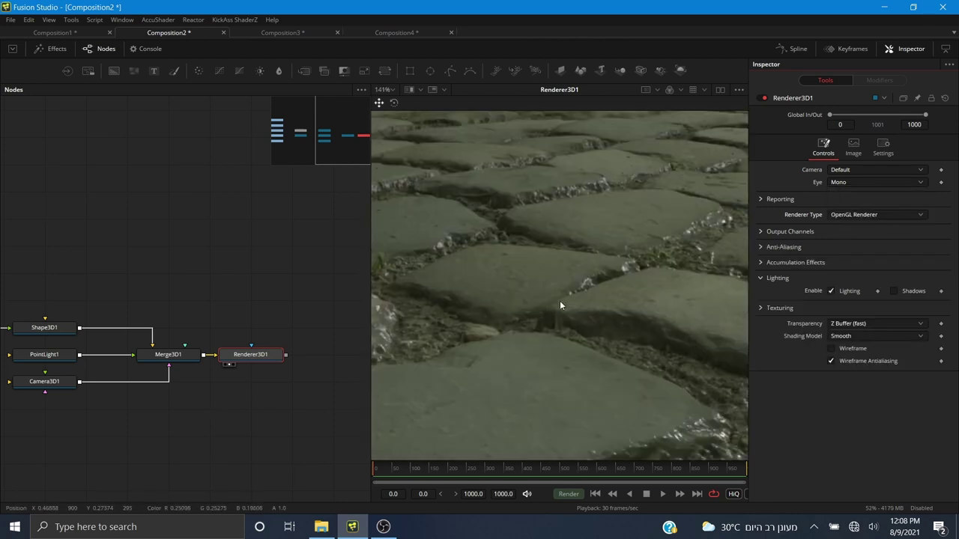
pyautogui.moveTo(560, 300); pyautogui.dragTo(430, 305)
pyautogui.scroll(-3, 486, 310)
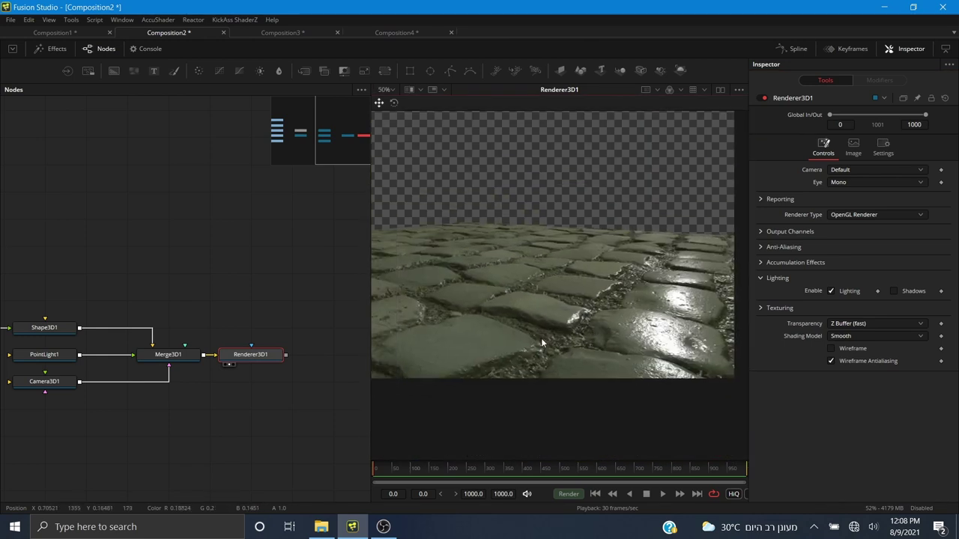
pyautogui.scroll(6, 584, 315)
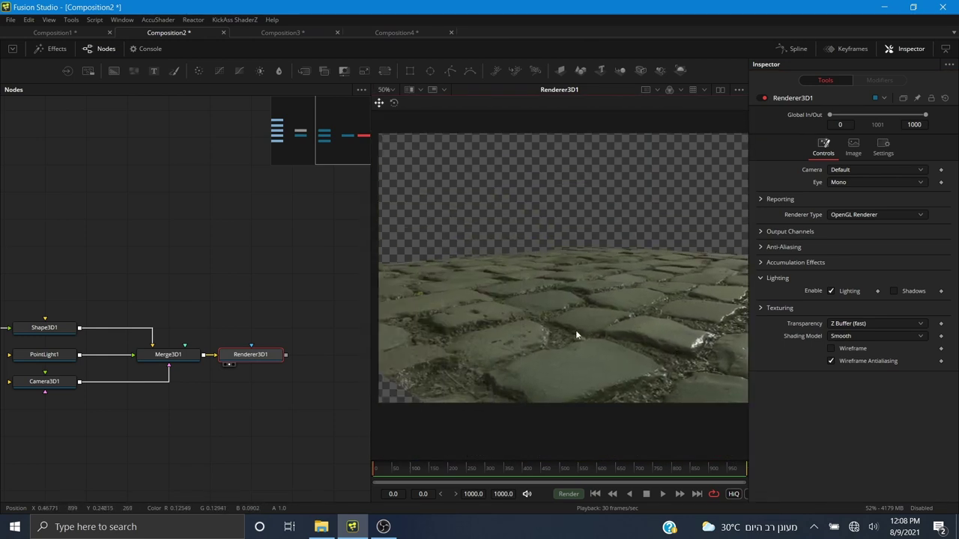
pyautogui.moveTo(576, 284); pyautogui.dragTo(712, 301)
# - Show the Merge3D1 scene in the viewer and examine the cobblestone plane from several angles and distances
pyautogui.moveTo(228, 458); pyautogui.dragTo(209, 455)
pyautogui.moveTo(181, 354); pyautogui.dragTo(570, 226)
pyautogui.moveTo(573, 325); pyautogui.dragTo(546, 300)
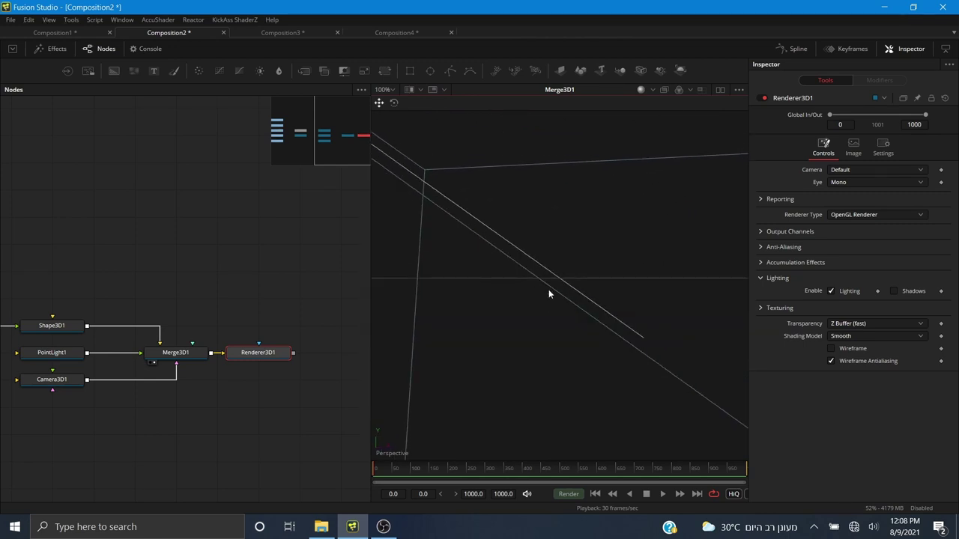
pyautogui.moveTo(484, 289); pyautogui.dragTo(539, 344)
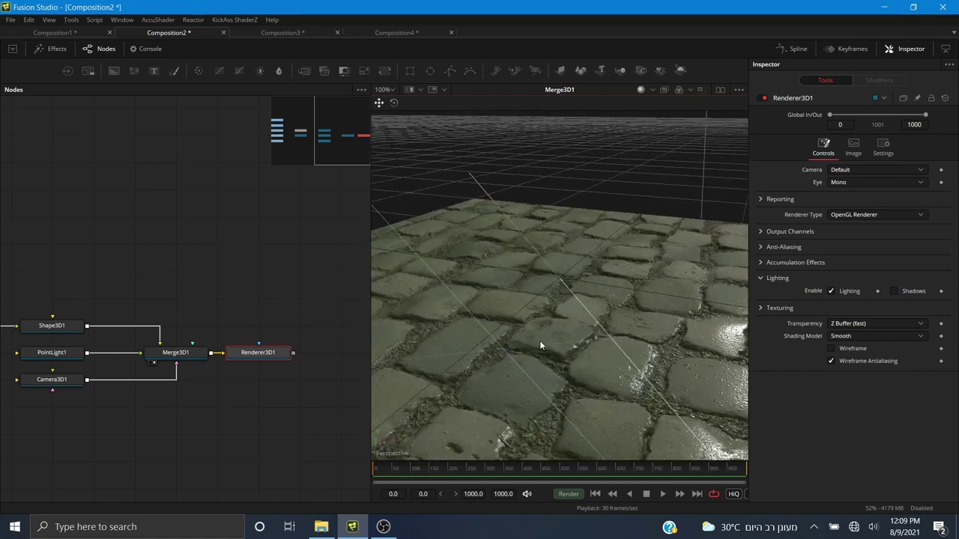
pyautogui.moveTo(539, 344); pyautogui.dragTo(415, 319)
pyautogui.moveTo(196, 307); pyautogui.dragTo(96, 293)
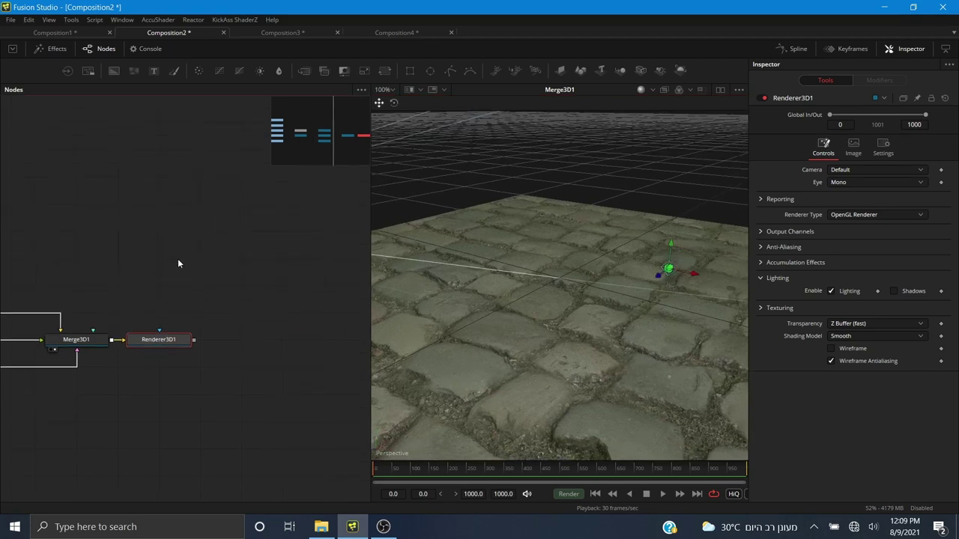
pyautogui.moveTo(497, 329); pyautogui.dragTo(594, 358)
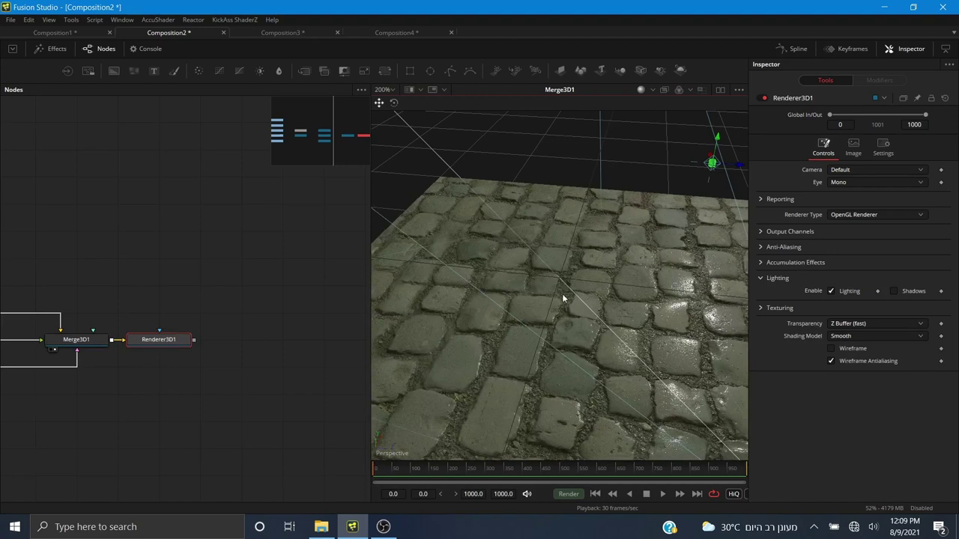
# - Hide the grid in the 3D viewer and view the whole cobblestone plane from another angle
pyautogui.rightClick(564, 169)
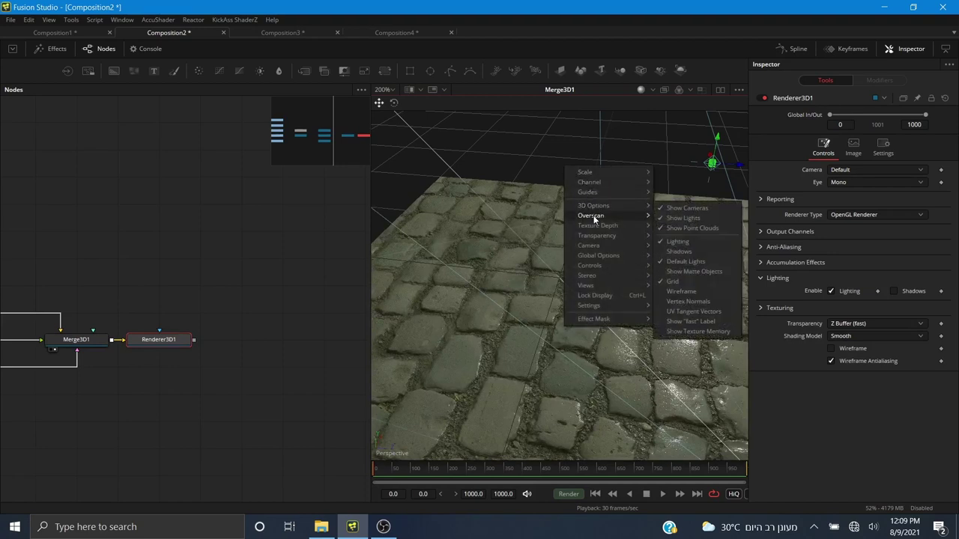
pyautogui.moveTo(593, 207)
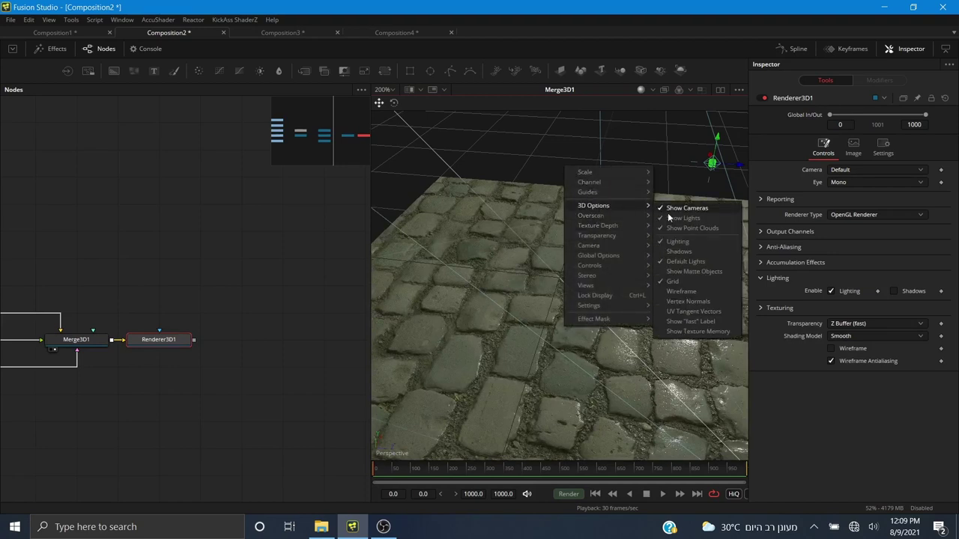
pyautogui.click(674, 281)
pyautogui.moveTo(634, 332); pyautogui.dragTo(415, 420)
pyautogui.moveTo(588, 346); pyautogui.dragTo(472, 362)
# - Show the Environment image in the viewer and move its node farther below the other texture nodes
pyautogui.moveTo(156, 415); pyautogui.dragTo(295, 419)
pyautogui.moveTo(124, 277); pyautogui.dragTo(289, 301)
pyautogui.moveTo(182, 311); pyautogui.dragTo(328, 327)
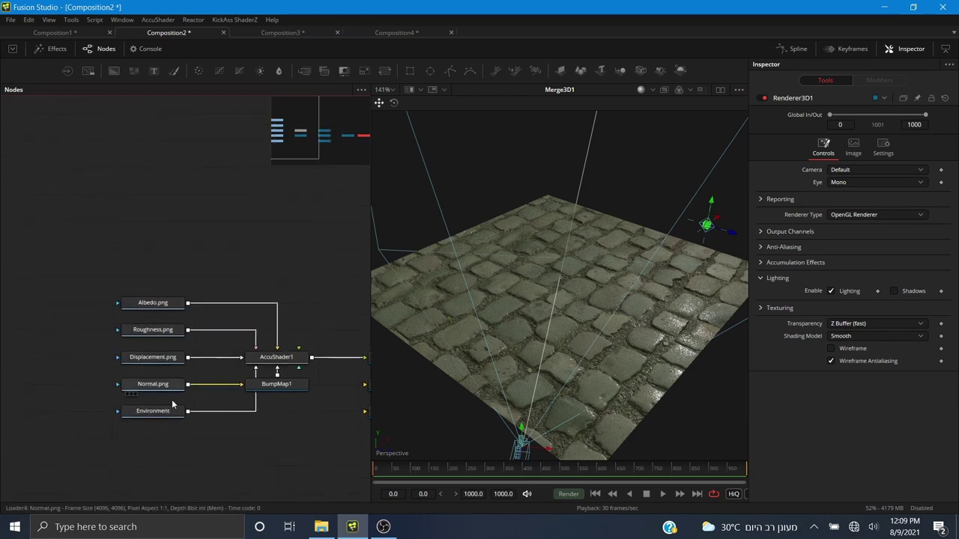
pyautogui.moveTo(160, 416); pyautogui.dragTo(613, 293)
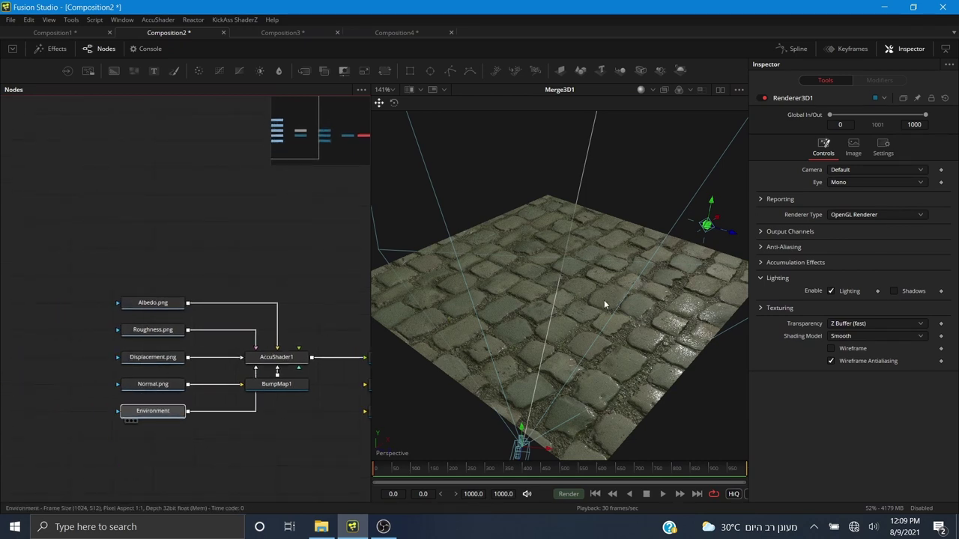
pyautogui.moveTo(253, 436); pyautogui.dragTo(230, 386)
pyautogui.moveTo(134, 366); pyautogui.dragTo(134, 394)
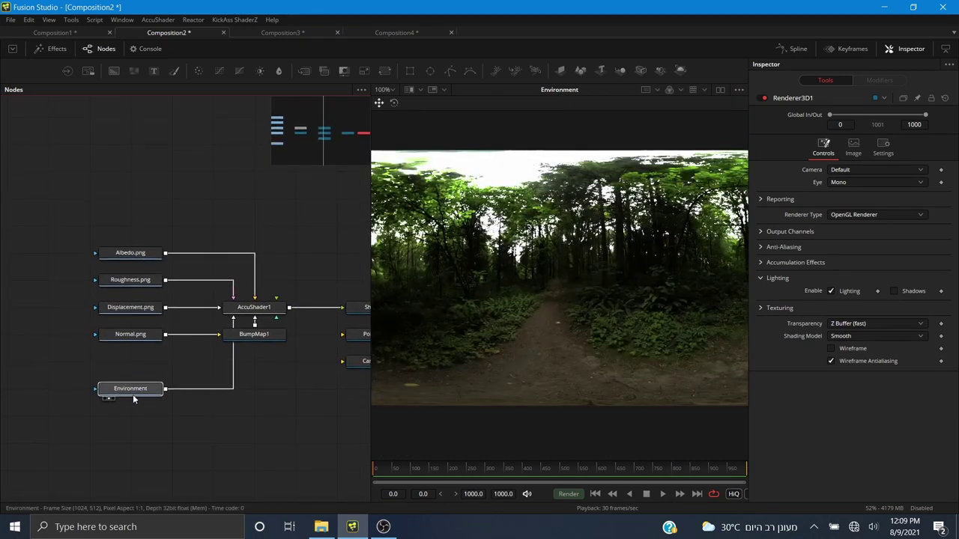
# - With Merge3D1 in the viewer, insert a BrightnessContrast node between Environment and AccuShader1 and set its Gain to 0
pyautogui.moveTo(275, 398); pyautogui.dragTo(177, 401)
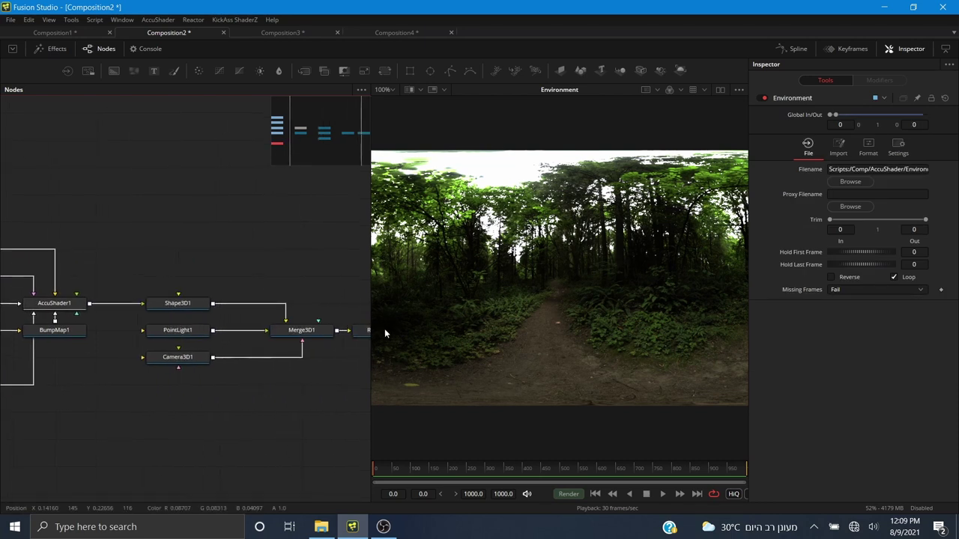
pyautogui.moveTo(313, 331); pyautogui.dragTo(551, 295)
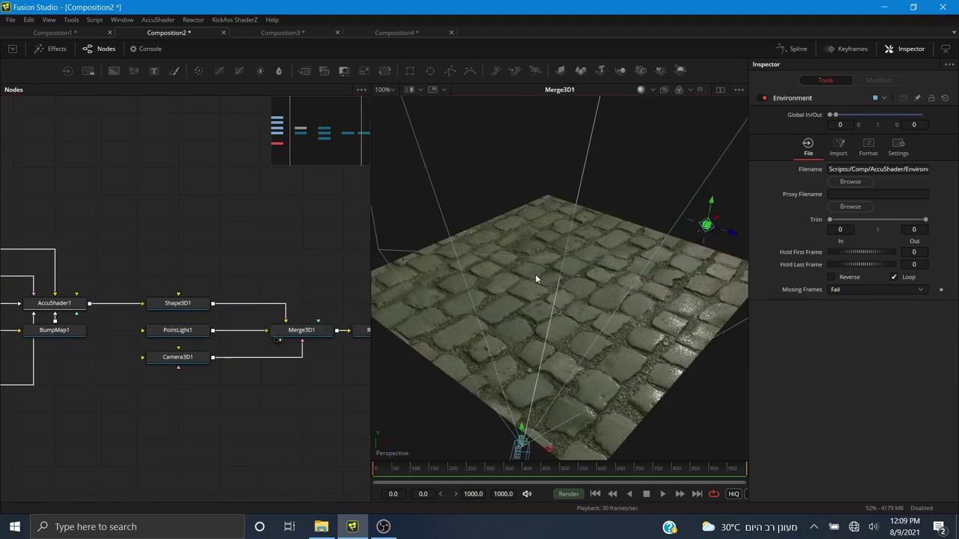
pyautogui.moveTo(91, 444); pyautogui.dragTo(188, 417)
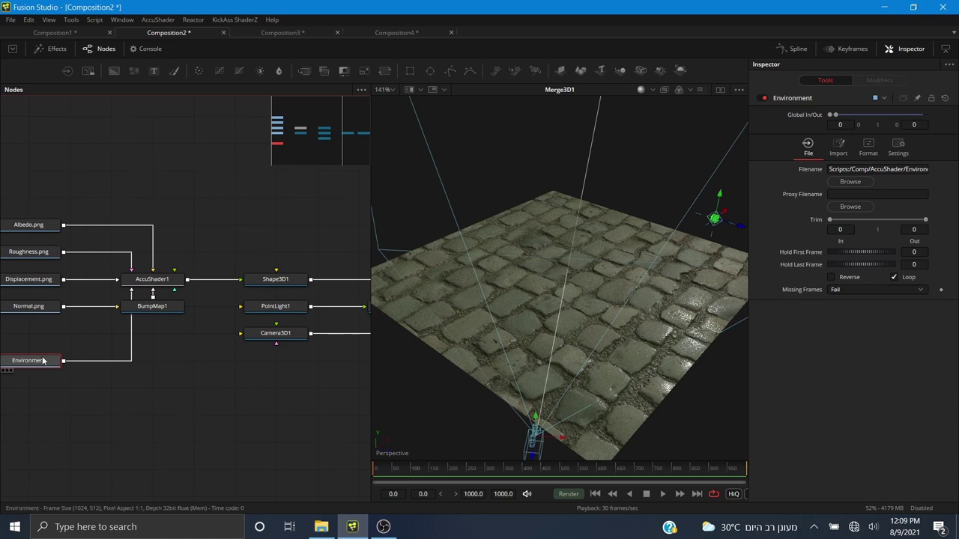
pyautogui.click(260, 70)
pyautogui.moveTo(114, 364); pyautogui.dragTo(201, 365)
pyautogui.moveTo(861, 156); pyautogui.dragTo(830, 156)
pyautogui.moveTo(589, 326); pyautogui.dragTo(570, 391)
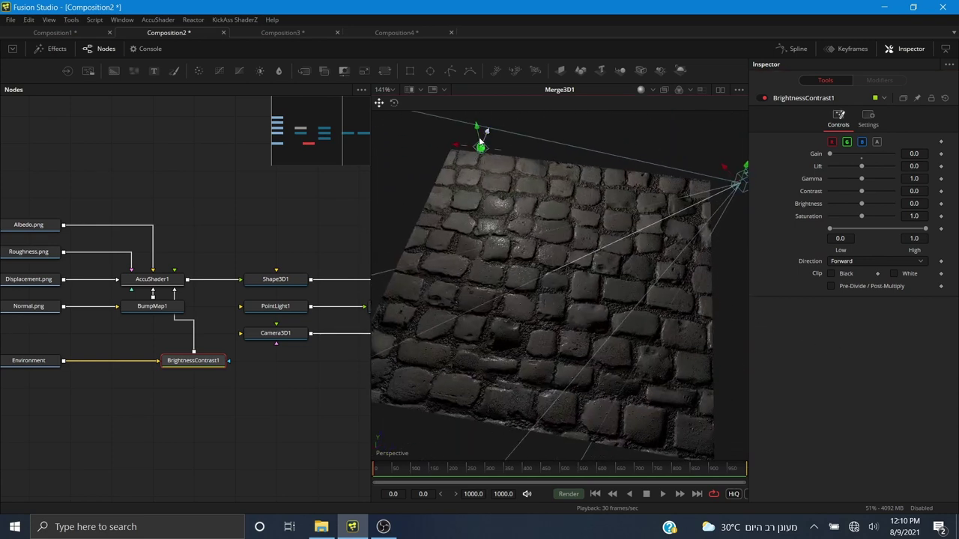
# - Raise the point light higher above the cobblestone plane and view the lit stones from another angle
pyautogui.moveTo(477, 131); pyautogui.dragTo(482, 89)
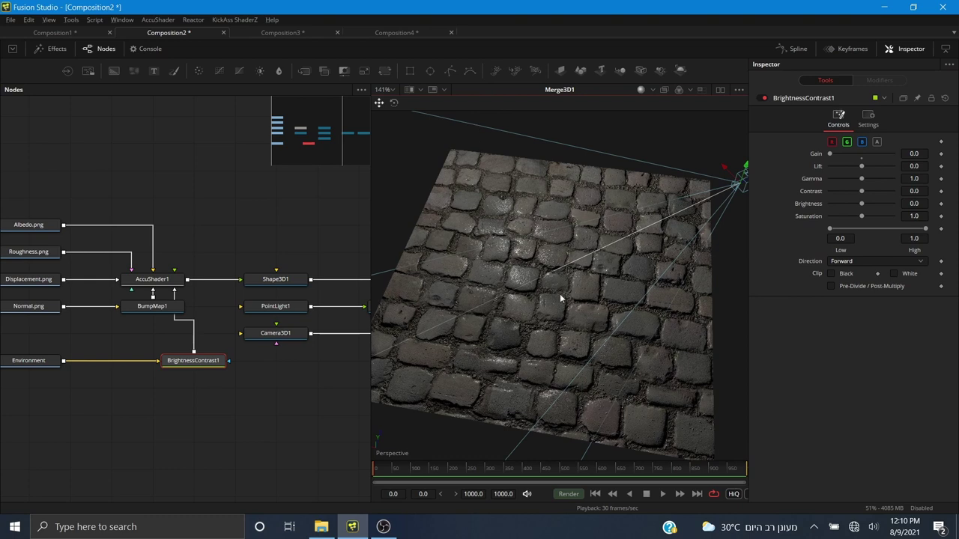
pyautogui.moveTo(555, 313); pyautogui.dragTo(570, 248)
pyautogui.scroll(1, 585, 343)
# - Compare the Environment and BrightnessContrast1 images, set Gain to 0.66, and check the AccuShader1 material and Merge3D1 scene
pyautogui.moveTo(33, 361); pyautogui.dragTo(457, 274)
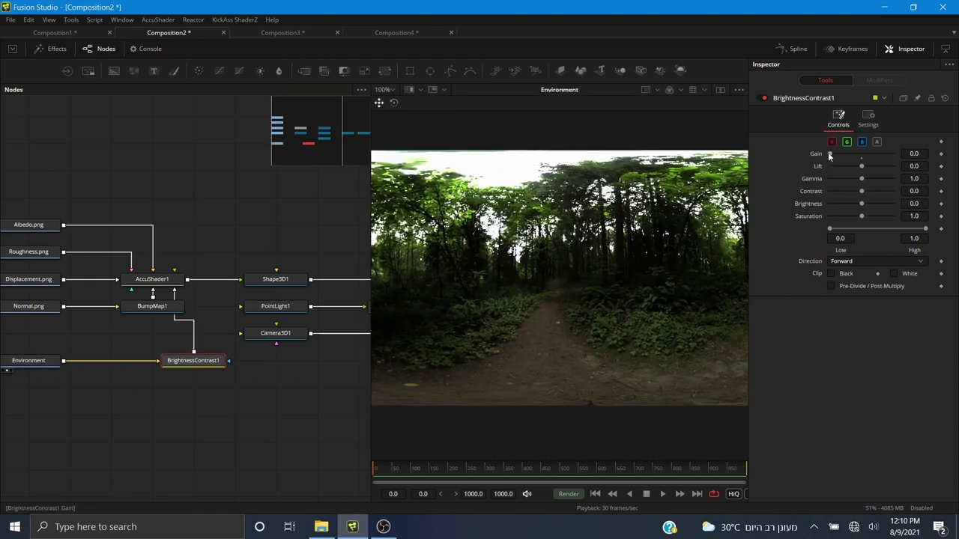
pyautogui.press('1')
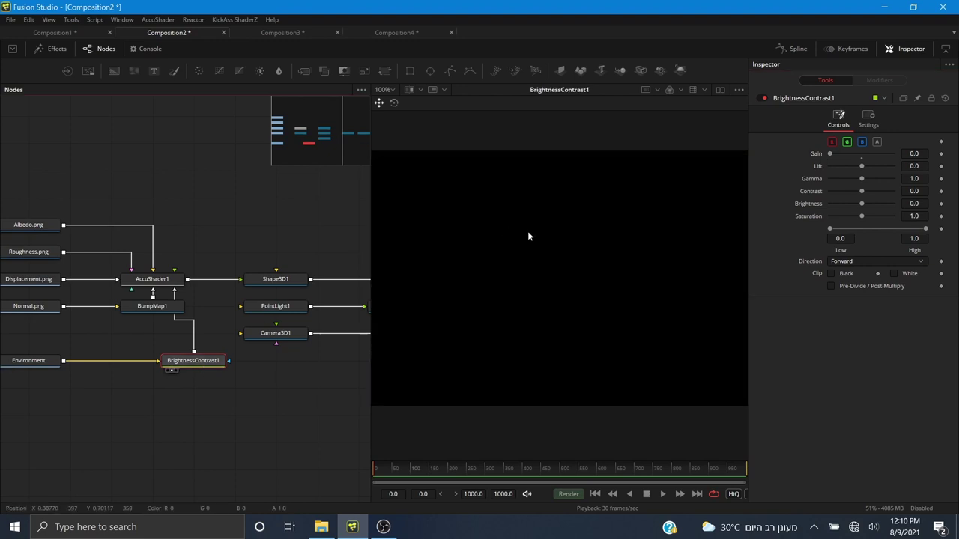
pyautogui.moveTo(829, 154); pyautogui.dragTo(850, 154)
pyautogui.moveTo(172, 280); pyautogui.dragTo(540, 325)
pyautogui.moveTo(152, 278); pyautogui.dragTo(455, 325)
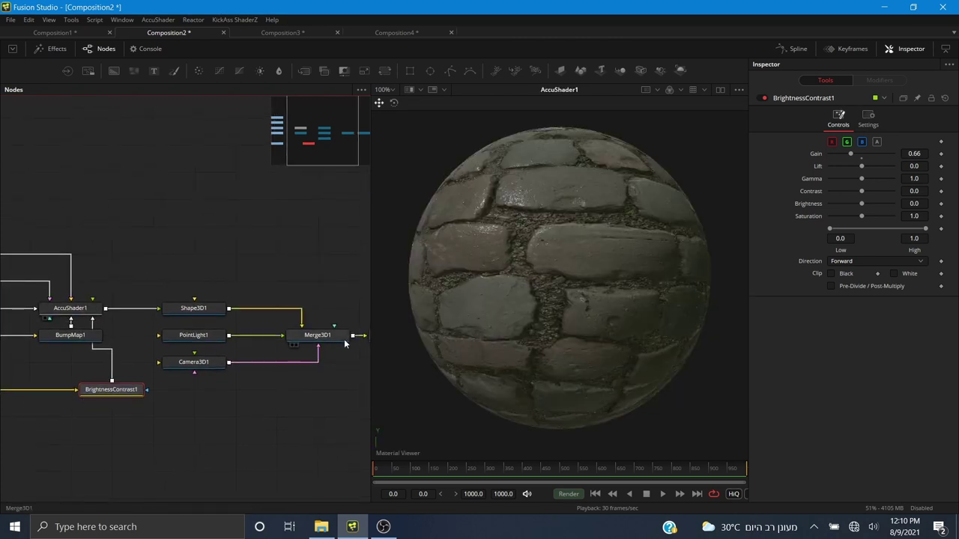
pyautogui.moveTo(345, 343); pyautogui.dragTo(516, 264)
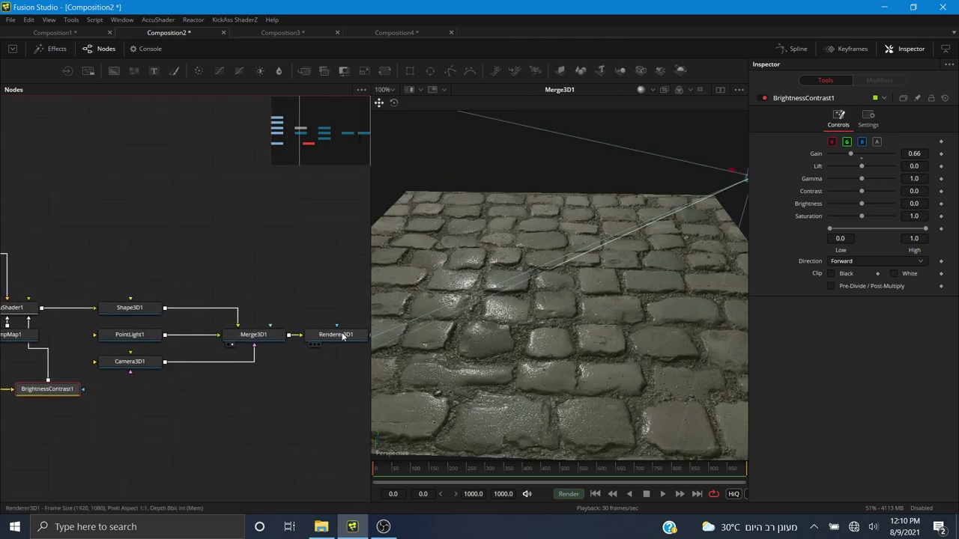
# - Set BrightnessContrast1's Gain to 0.2 and show the Merge3D1 scene in the viewer
pyautogui.moveTo(343, 336); pyautogui.dragTo(548, 271)
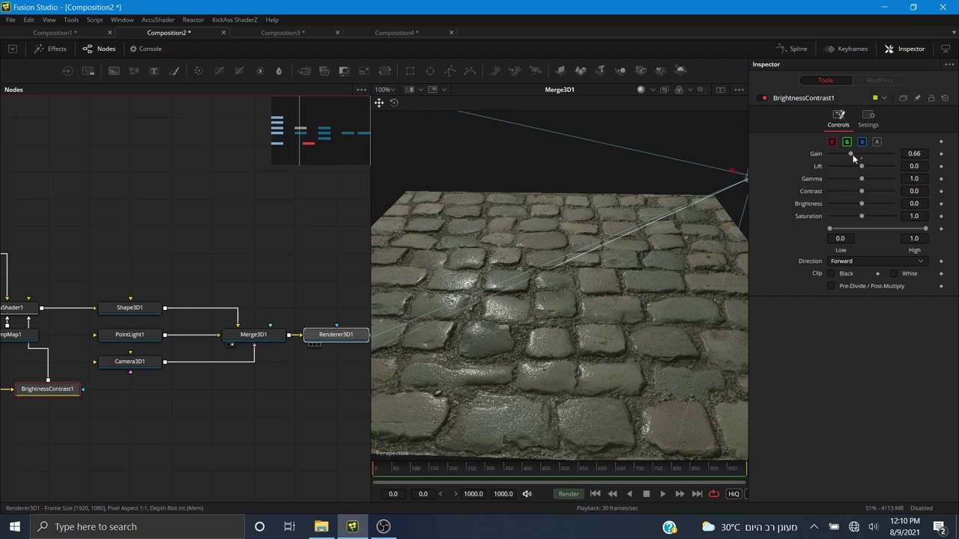
pyautogui.moveTo(852, 155); pyautogui.dragTo(837, 154)
pyautogui.moveTo(253, 334); pyautogui.dragTo(529, 222)
# - Show the Environment image in the viewer and delete the BrightnessContrast1 node
pyautogui.moveTo(75, 482); pyautogui.dragTo(329, 469)
pyautogui.moveTo(143, 381); pyautogui.dragTo(532, 292)
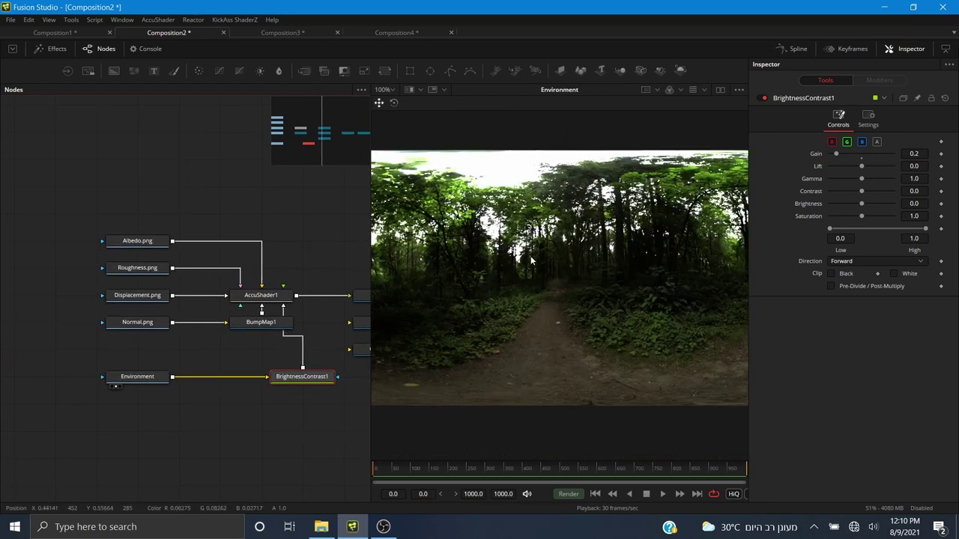
pyautogui.moveTo(121, 412); pyautogui.dragTo(243, 387)
pyautogui.moveTo(306, 402); pyautogui.dragTo(312, 361)
pyautogui.click(312, 364)
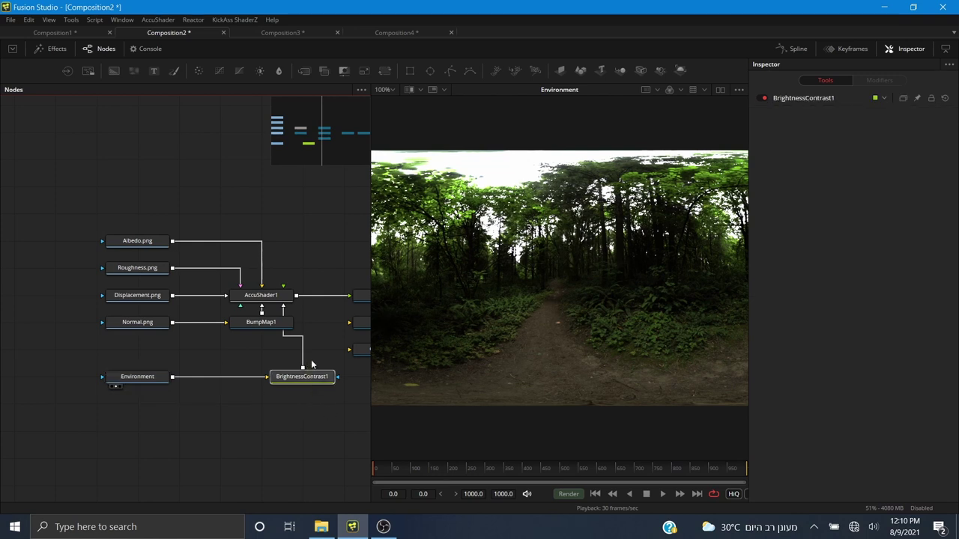
pyautogui.press('Delete')
# - Show the Merge3D1 scene in the viewer and examine the cobblestone plane's reflections from other angles
pyautogui.moveTo(271, 403); pyautogui.dragTo(138, 438)
pyautogui.moveTo(252, 278); pyautogui.dragTo(199, 269)
pyautogui.moveTo(322, 347); pyautogui.dragTo(487, 180)
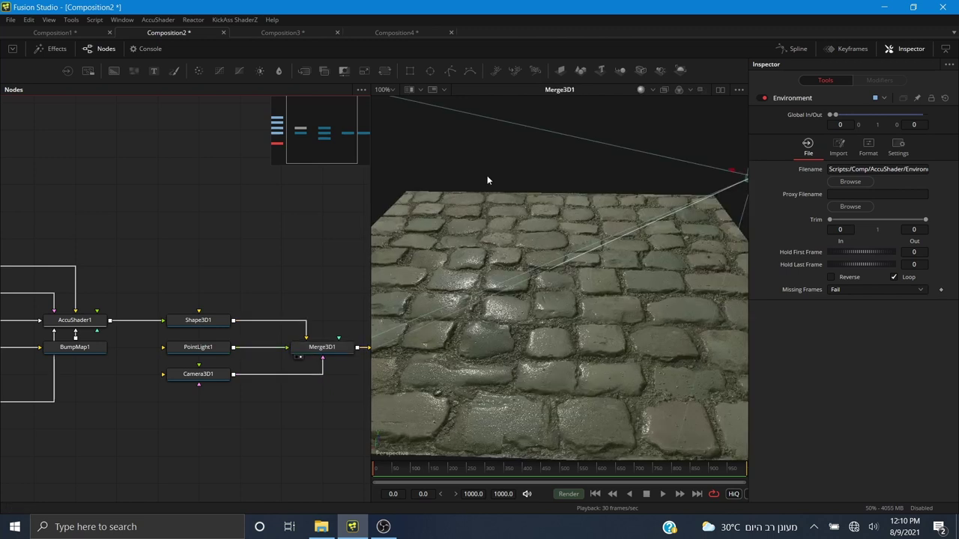
pyautogui.moveTo(543, 325); pyautogui.dragTo(473, 343)
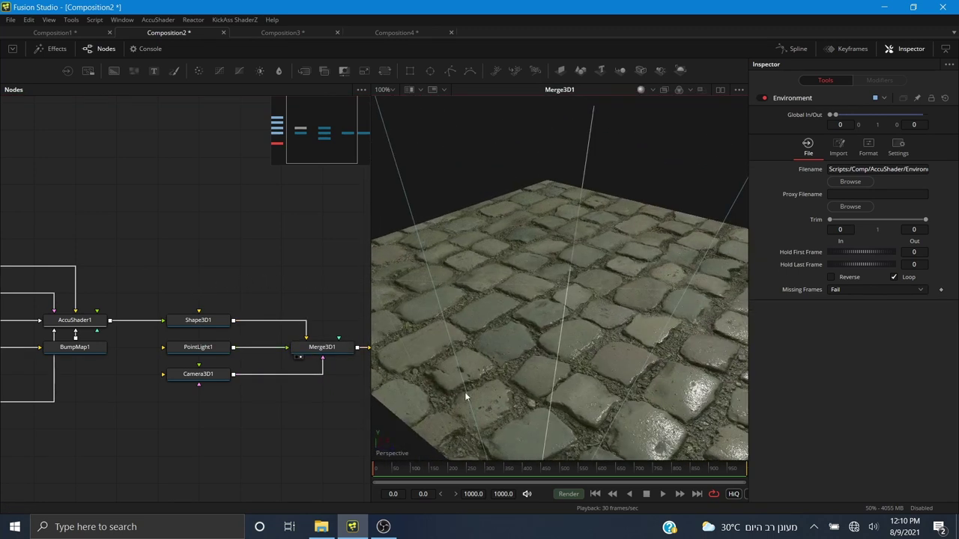
pyautogui.moveTo(530, 386); pyautogui.dragTo(439, 307)
# - Switch to Composition3 and rotate the AccuShader1 material sphere to examine its metallic surface
pyautogui.click(292, 31)
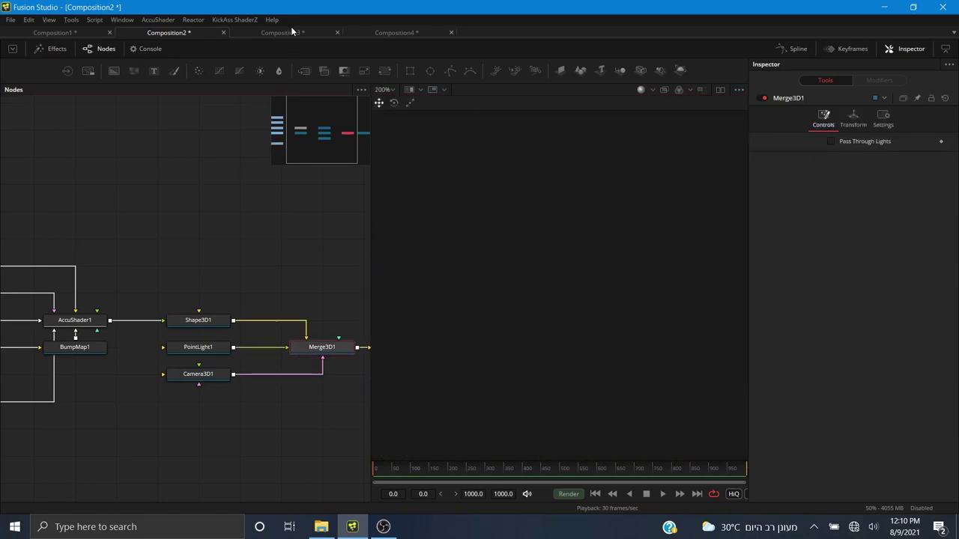
pyautogui.click(290, 33)
pyautogui.moveTo(490, 254); pyautogui.dragTo(643, 276)
pyautogui.moveTo(560, 260); pyautogui.dragTo(642, 257)
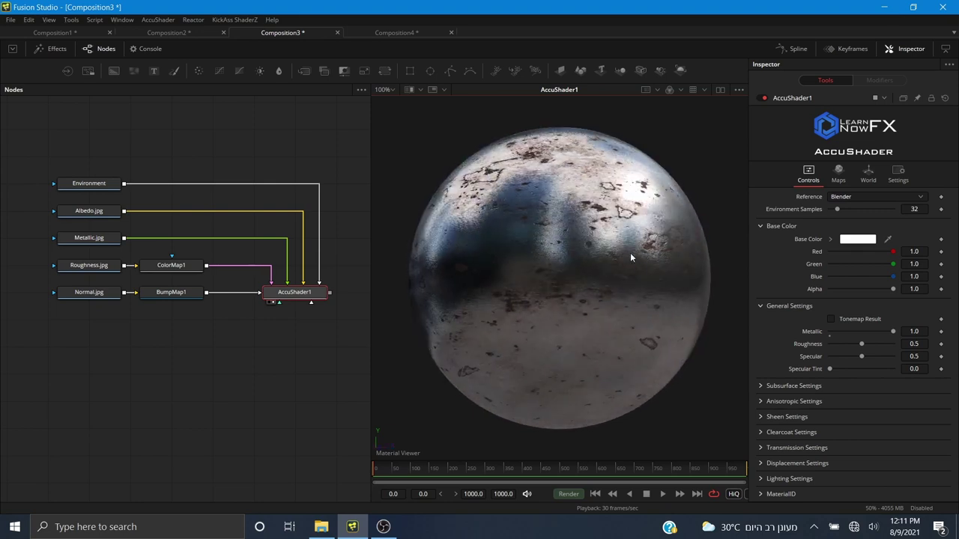
# - Show the Metallic.jpg map in the viewer and examine its black and white areas up close
pyautogui.moveTo(89, 238); pyautogui.dragTo(441, 243)
pyautogui.scroll(5, 493, 243)
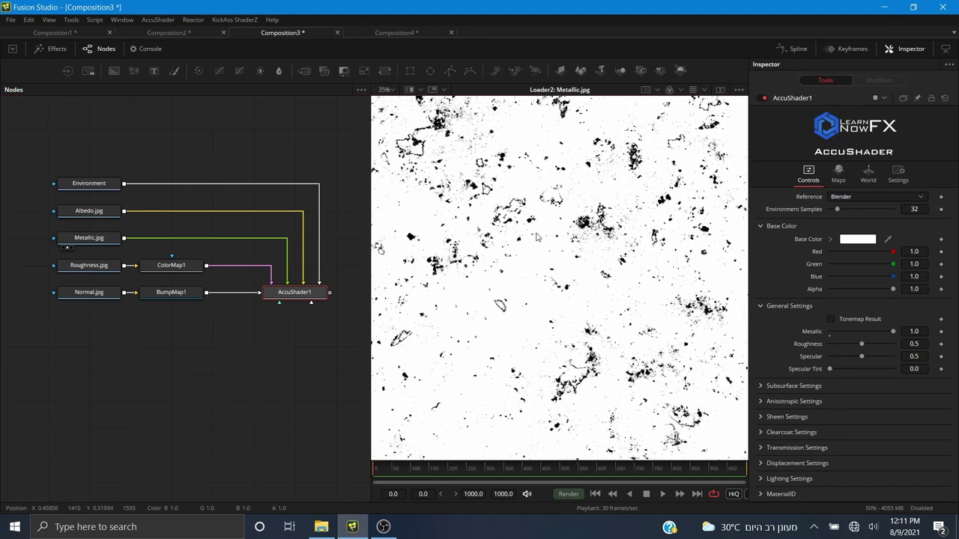
pyautogui.scroll(-4, 508, 197)
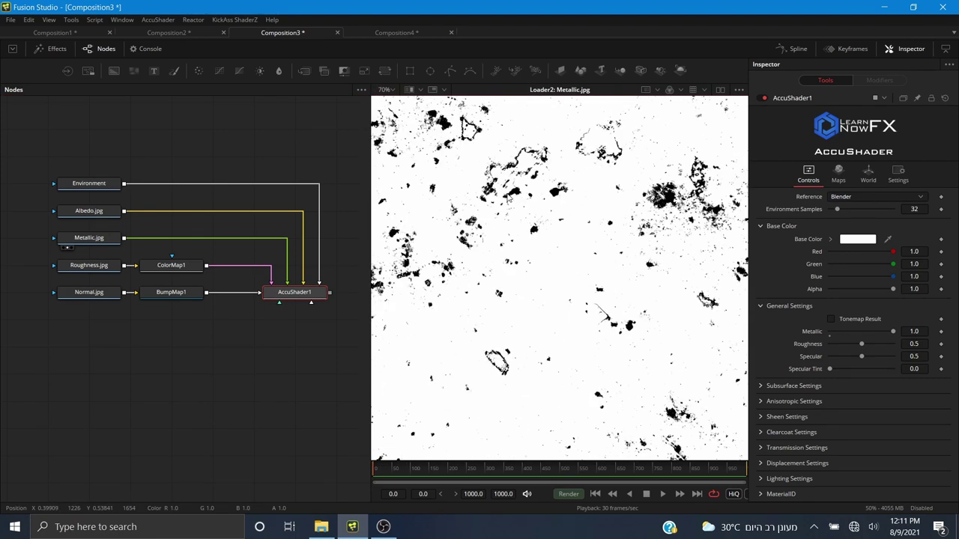
pyautogui.scroll(2, 499, 192)
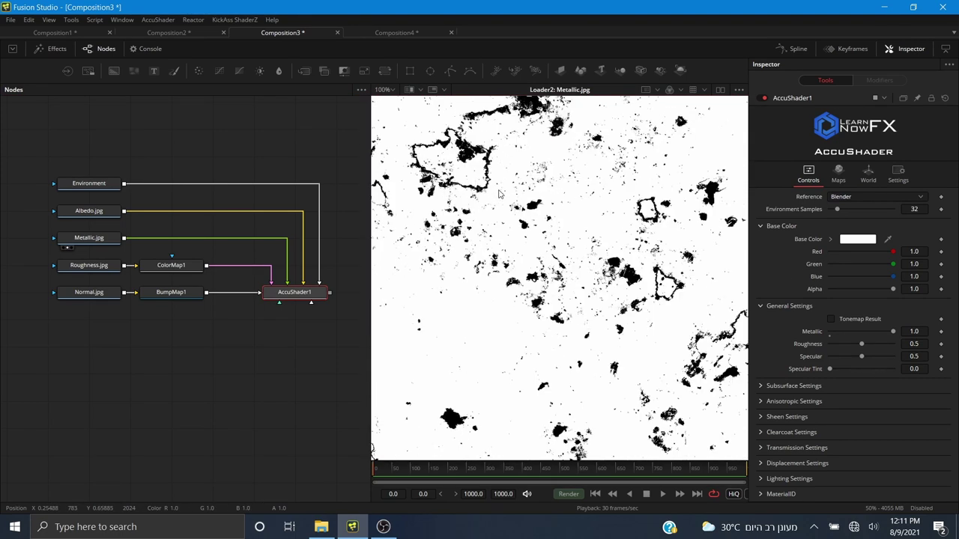
# - Add a CookTorrance material node above the metallic network and view it on the material sphere
pyautogui.moveTo(144, 146); pyautogui.dragTo(185, 254)
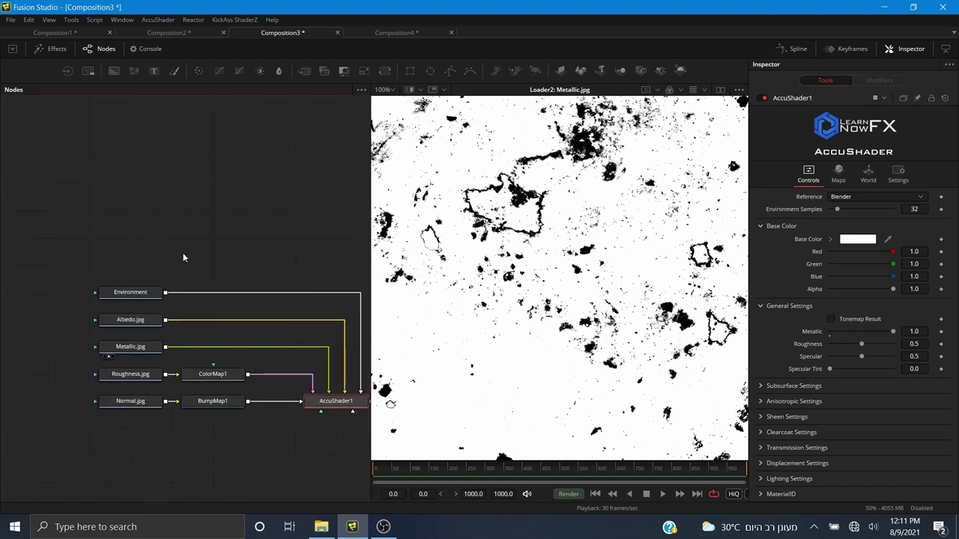
pyautogui.click(176, 215)
pyautogui.hotkey('shift', 'space')
pyautogui.write('poin')
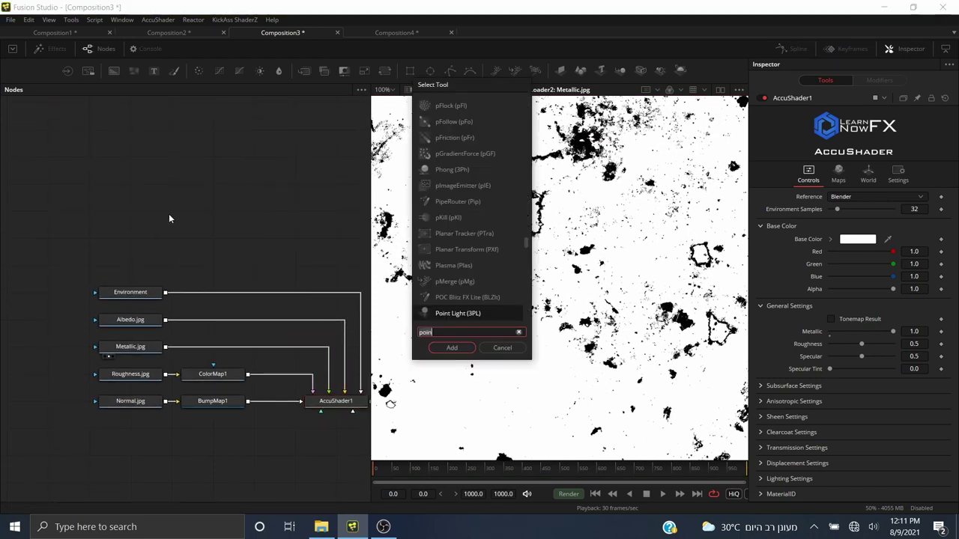
pyautogui.press('BackSpace')
pyautogui.press('BackSpace')
pyautogui.press('BackSpace')
pyautogui.press('BackSpace')
pyautogui.write('cook')
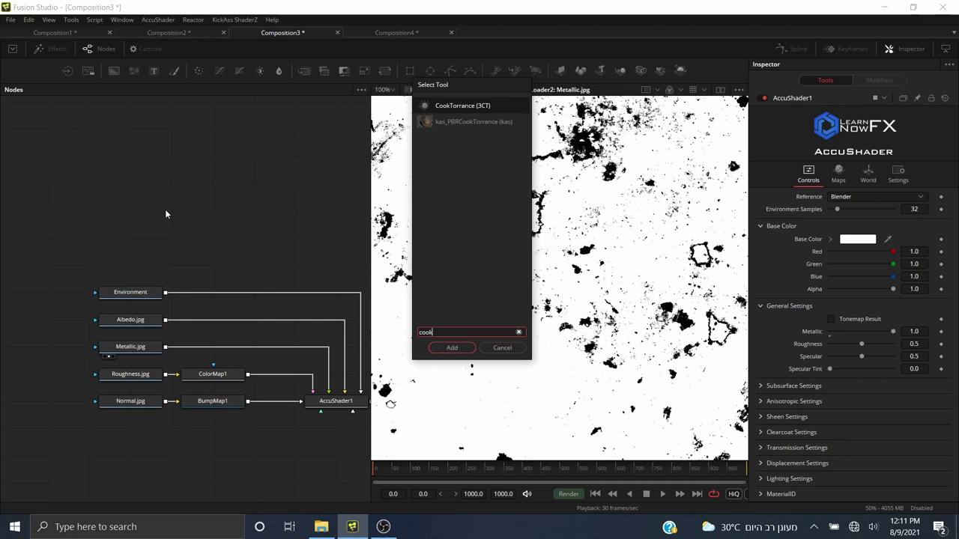
pyautogui.press('Return')
pyautogui.moveTo(166, 213); pyautogui.dragTo(515, 163)
pyautogui.moveTo(532, 256); pyautogui.dragTo(694, 229)
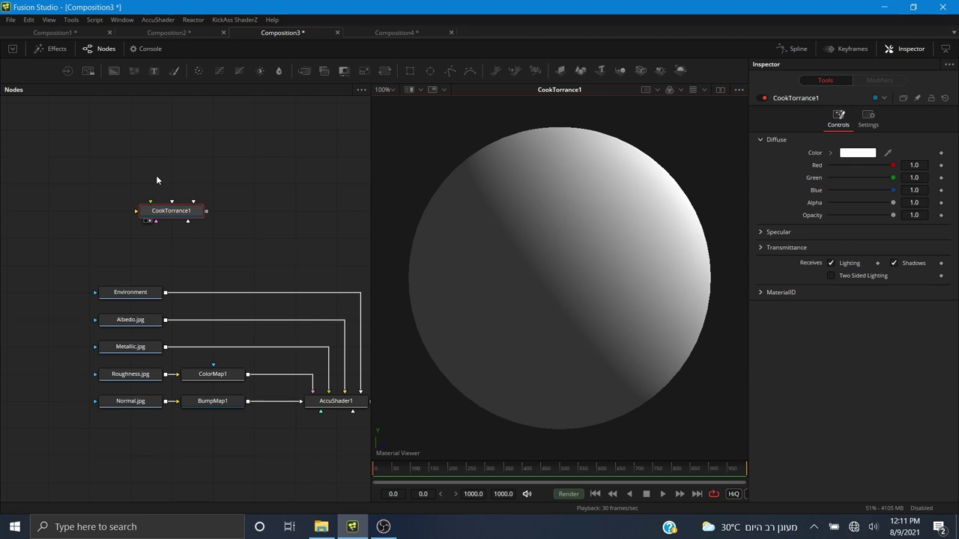
# - Delete the CookTorrance1 node and all nodes of the metallic material network to empty Composition3
pyautogui.click(180, 212)
pyautogui.press('Delete')
pyautogui.moveTo(91, 230); pyautogui.dragTo(352, 424)
pyautogui.press('Delete')
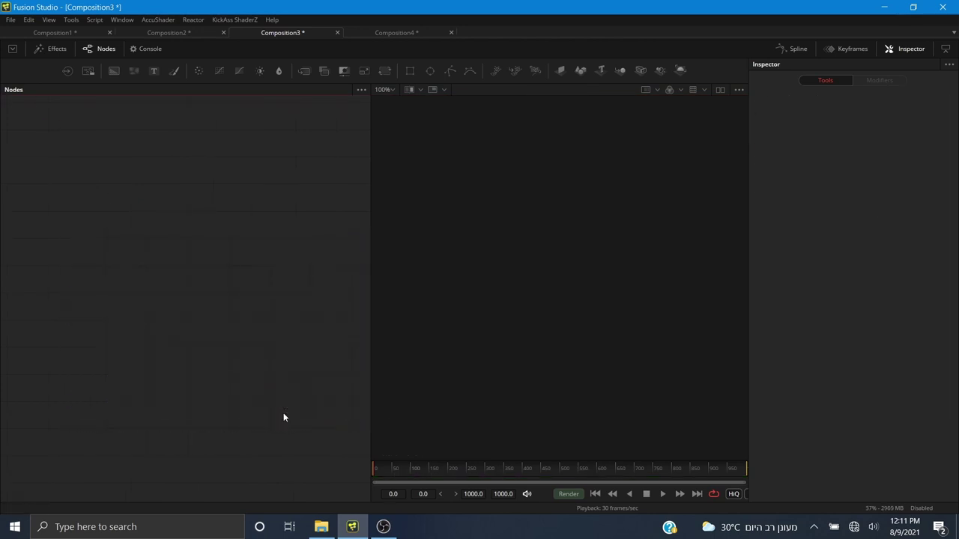
# - Import Albedo.jpg, Metallic.jpg, Roughness.jpg and Normal.jpg from the AccuShader Tutorial's Metallic Material folder and stack their nodes in a column
pyautogui.click(321, 526)
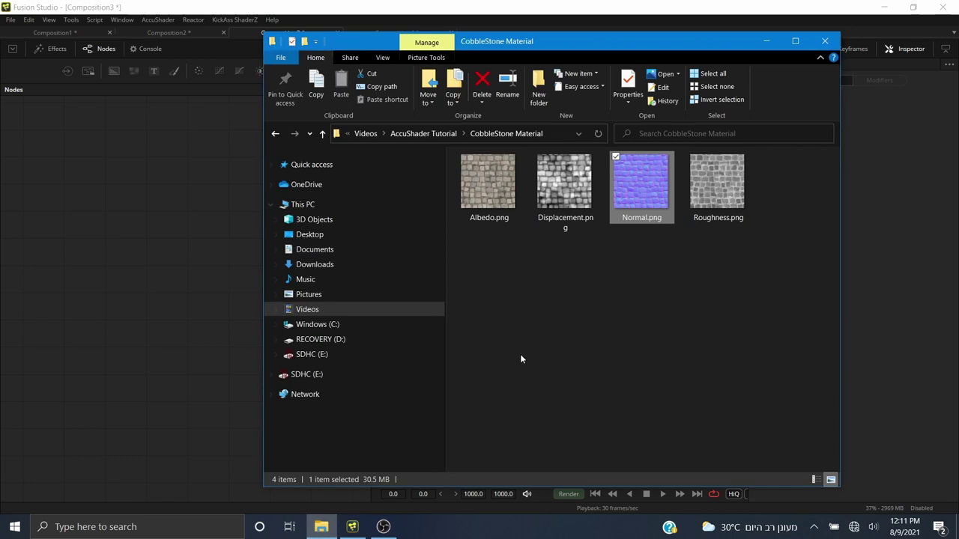
pyautogui.click(422, 135)
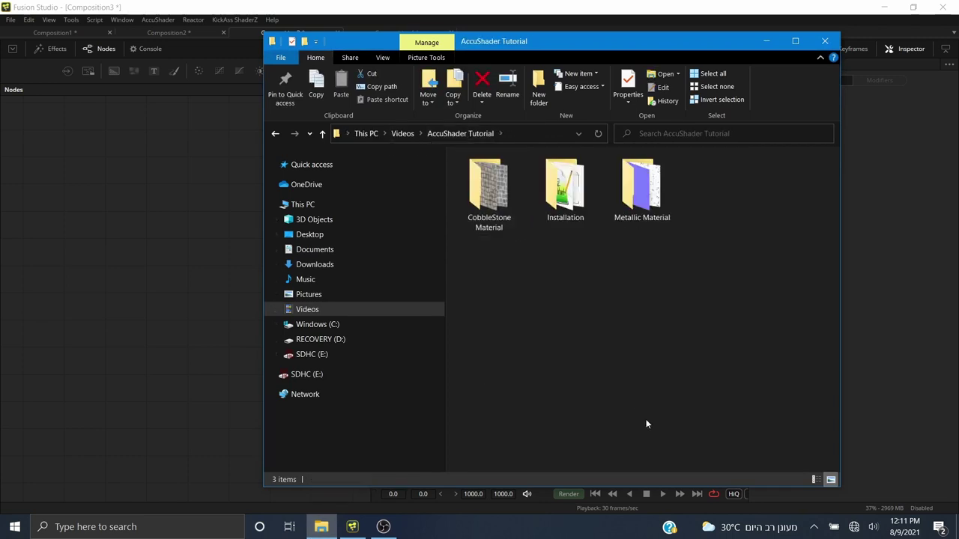
pyautogui.doubleClick(642, 196)
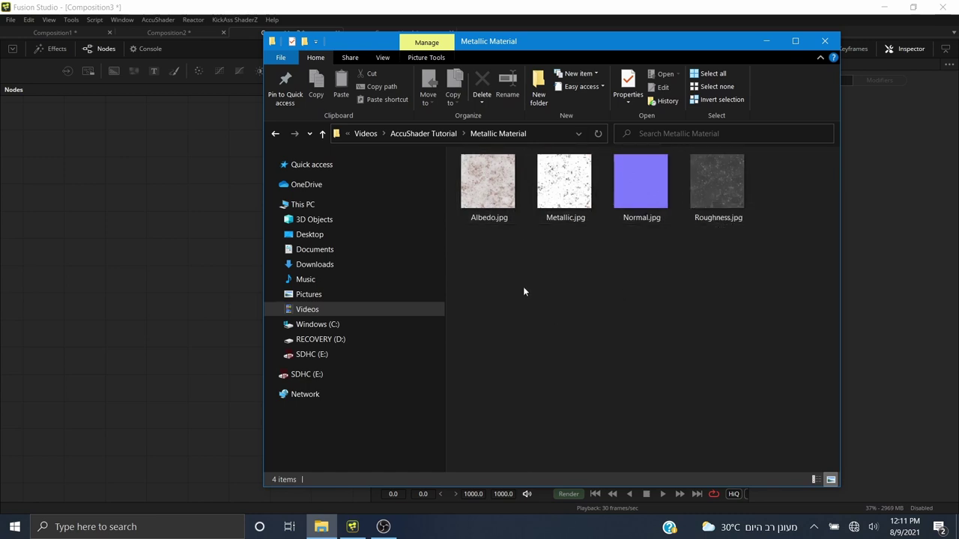
pyautogui.moveTo(487, 183); pyautogui.dragTo(148, 171)
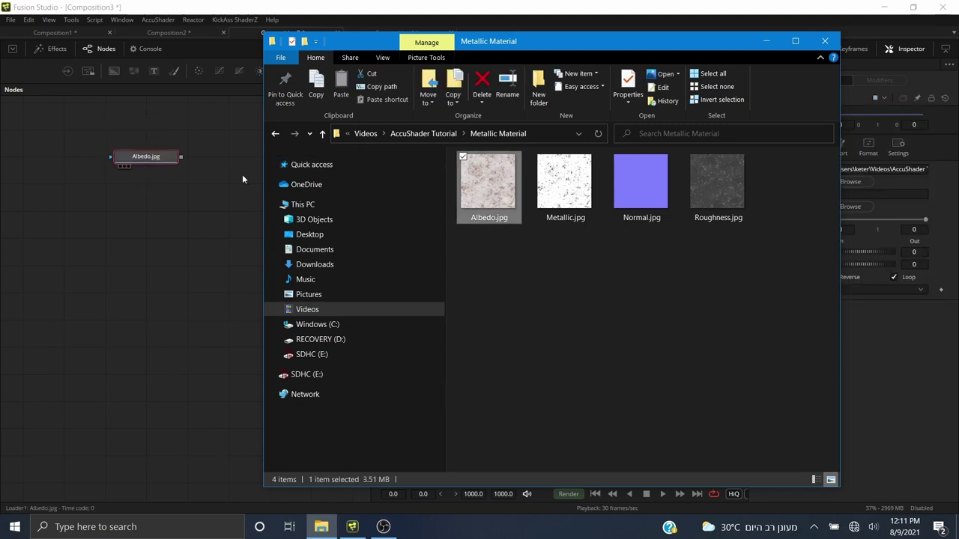
pyautogui.click(573, 182)
pyautogui.moveTo(574, 182); pyautogui.dragTo(147, 184)
pyautogui.moveTo(641, 191); pyautogui.dragTo(146, 211)
pyautogui.moveTo(713, 191); pyautogui.dragTo(158, 215)
pyautogui.moveTo(151, 266)
pyautogui.mouseDown()
pyautogui.moveTo(163, 228)
pyautogui.moveTo(163, 252)
pyautogui.mouseUp()
pyautogui.click(276, 271)
pyautogui.moveTo(289, 232); pyautogui.dragTo(232, 341)
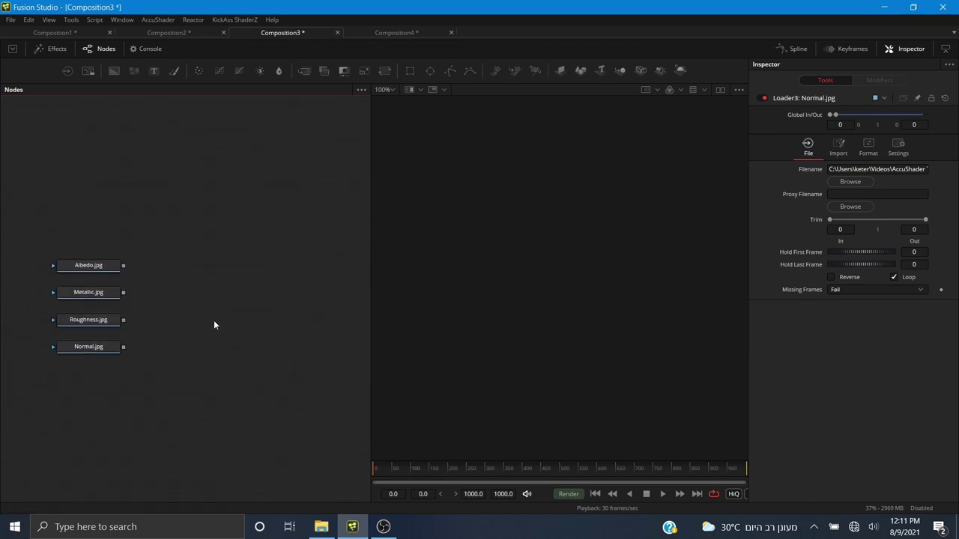
# - Add an AccuShader node beside the texture nodes and view its material sphere under different lighting
pyautogui.hotkey('shift', 'space')
pyautogui.write('acc')
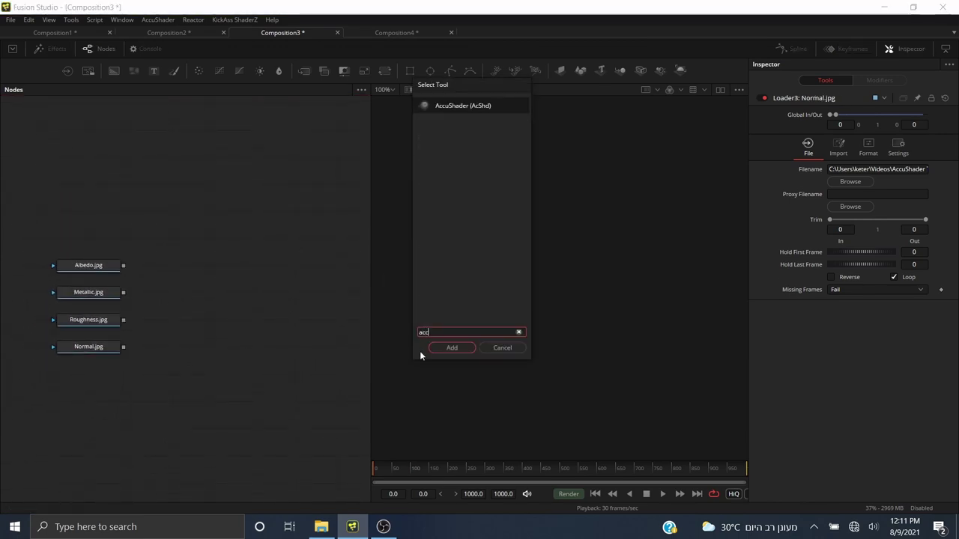
pyautogui.click(451, 348)
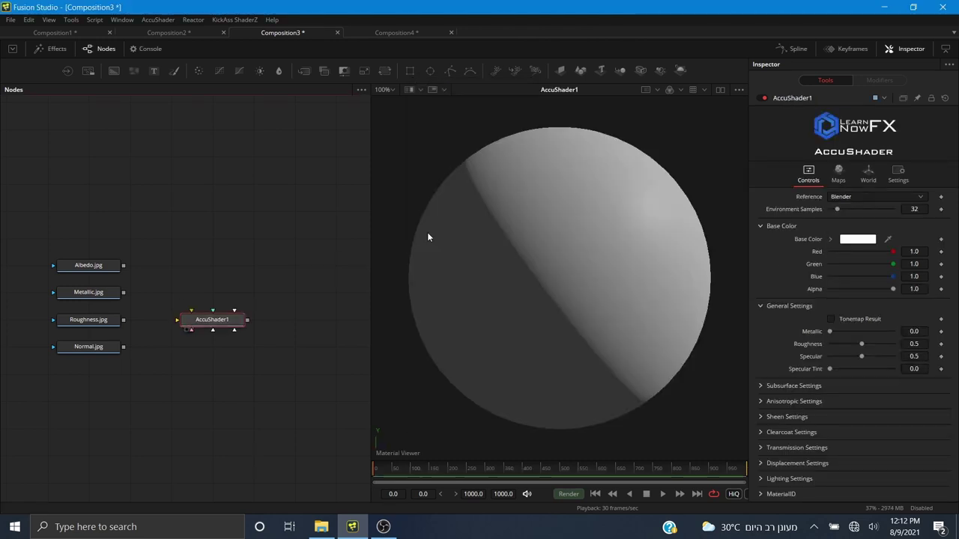
pyautogui.moveTo(651, 272); pyautogui.dragTo(466, 245)
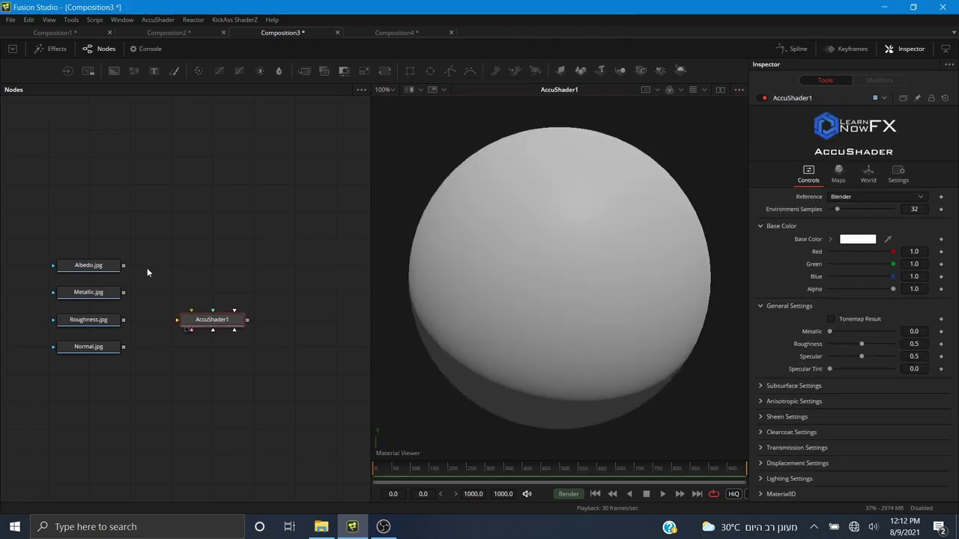
# - Connect Albedo.jpg, Metallic.jpg and Roughness.jpg to the matching texture inputs of AccuShader1
pyautogui.moveTo(123, 265); pyautogui.dragTo(226, 324)
pyautogui.click(258, 325)
pyautogui.moveTo(124, 292); pyautogui.dragTo(215, 322)
pyautogui.click(240, 336)
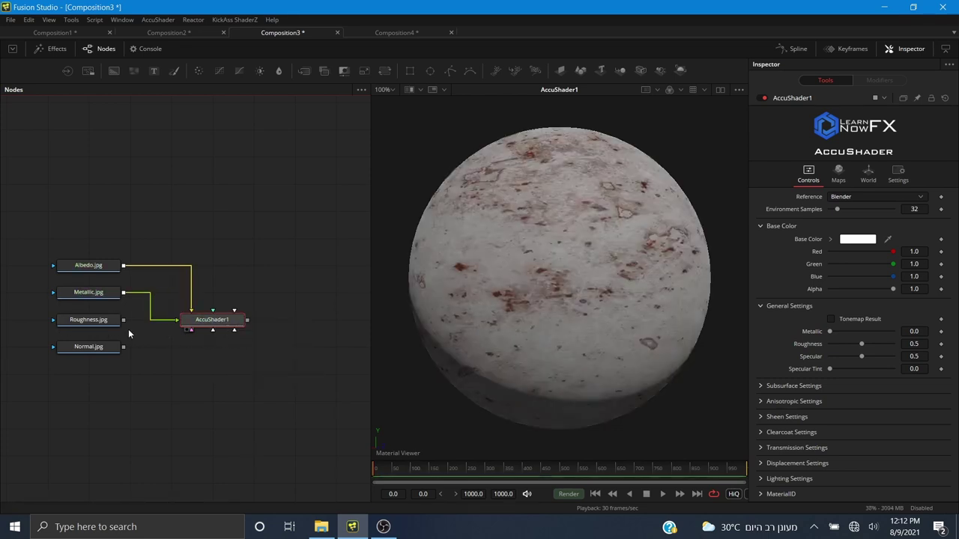
pyautogui.moveTo(123, 320); pyautogui.dragTo(200, 319)
pyautogui.click(227, 349)
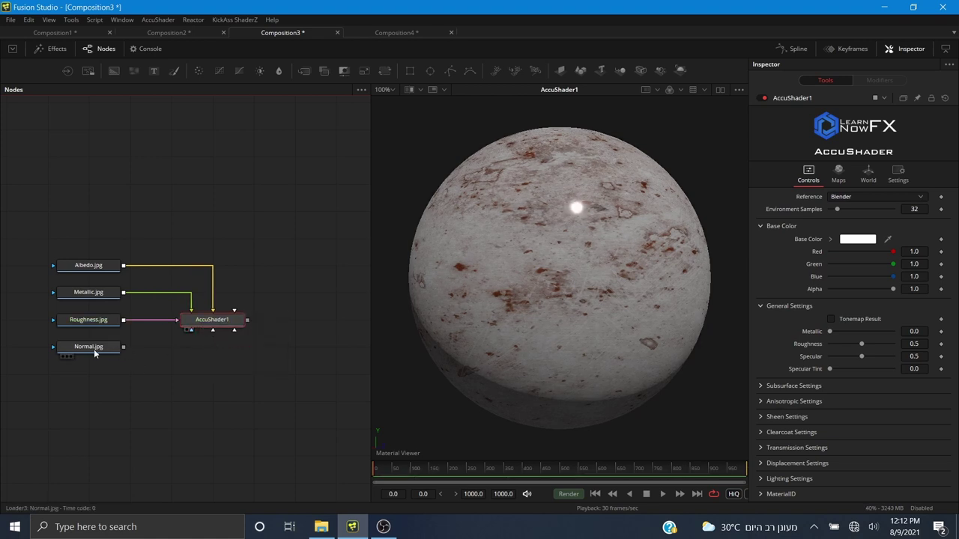
# - Add a BumpMap node after Normal.jpg and connect its output to AccuShader1's normal input
pyautogui.click(94, 348)
pyautogui.hotkey('shift', 'space')
pyautogui.write('acc')
pyautogui.press('BackSpace')
pyautogui.press('BackSpace')
pyautogui.press('BackSpace')
pyautogui.write('bump')
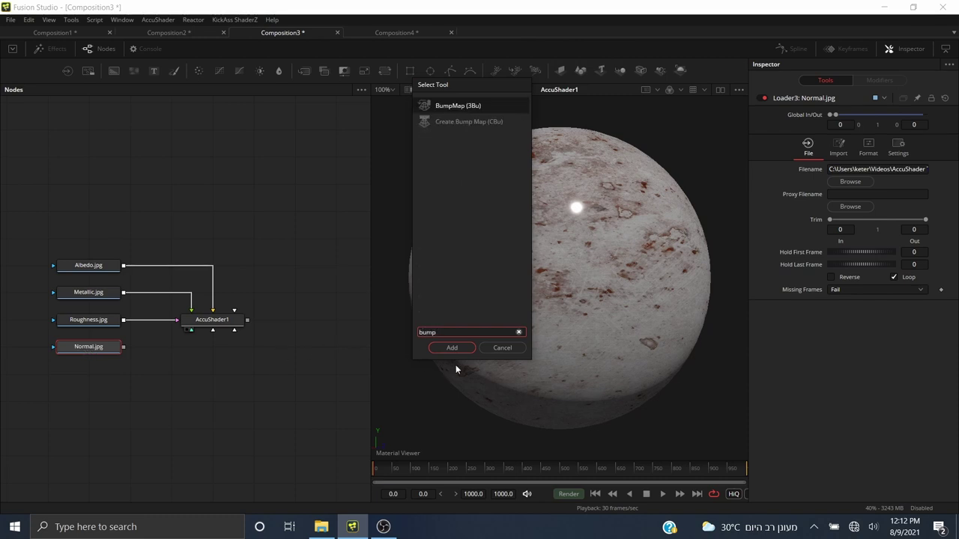
pyautogui.click(463, 348)
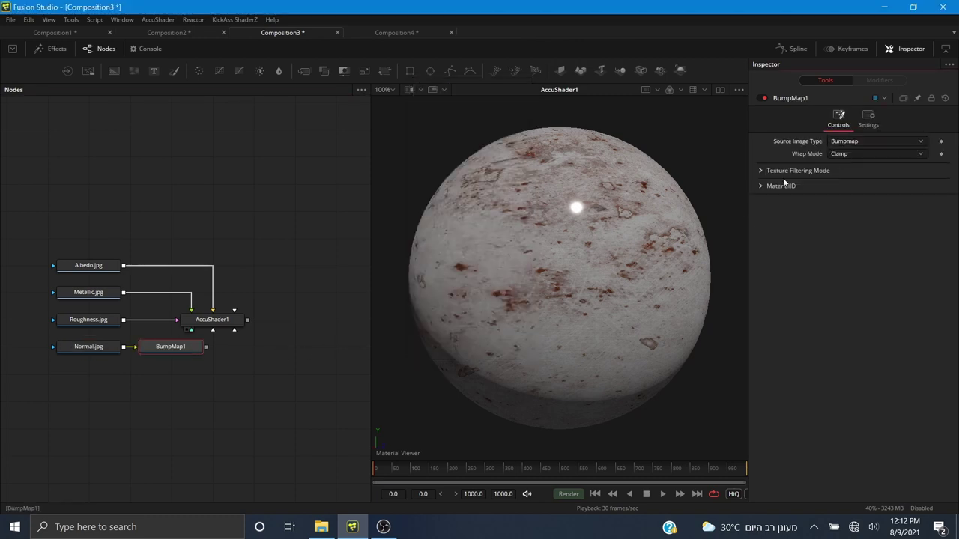
pyautogui.moveTo(206, 346); pyautogui.dragTo(232, 350)
pyautogui.click(249, 381)
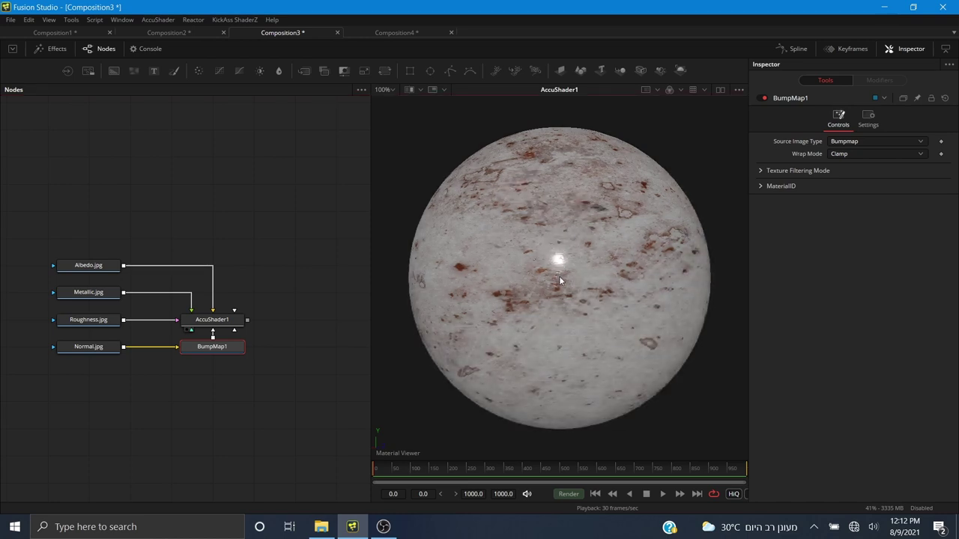
# - Set AccuShader1's Metallic value to 1.0 and examine the rotated material sphere
pyautogui.moveTo(651, 265); pyautogui.dragTo(495, 270)
pyautogui.moveTo(608, 284); pyautogui.dragTo(397, 330)
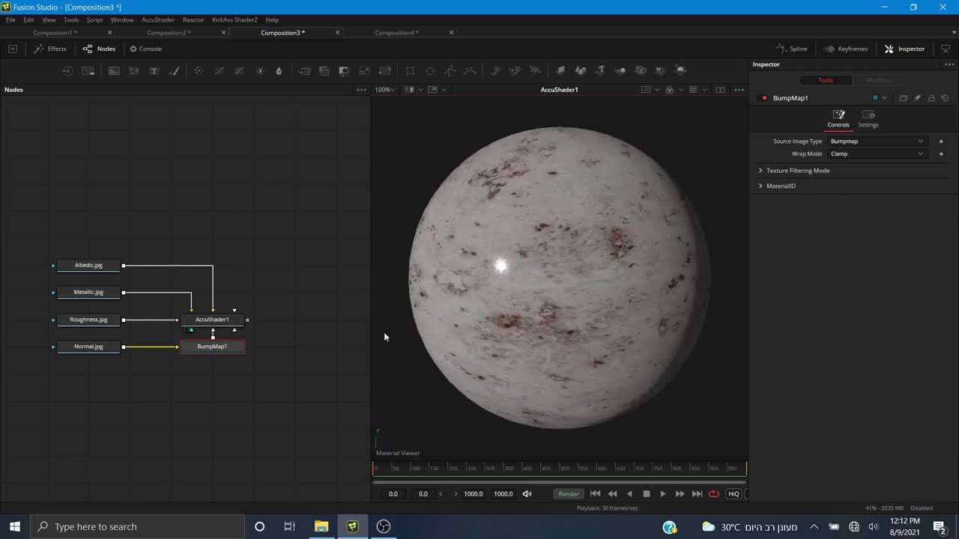
pyautogui.moveTo(493, 300); pyautogui.dragTo(643, 267)
pyautogui.moveTo(503, 257)
pyautogui.mouseDown()
pyautogui.moveTo(531, 241)
pyautogui.moveTo(634, 232)
pyautogui.moveTo(484, 281)
pyautogui.moveTo(560, 224)
pyautogui.moveTo(594, 331)
pyautogui.moveTo(484, 273)
pyautogui.moveTo(560, 203)
pyautogui.moveTo(510, 226)
pyautogui.moveTo(470, 224)
pyautogui.moveTo(587, 179)
pyautogui.moveTo(638, 234)
pyautogui.moveTo(543, 298)
pyautogui.moveTo(528, 210)
pyautogui.moveTo(569, 203)
pyautogui.mouseUp()
pyautogui.click(239, 324)
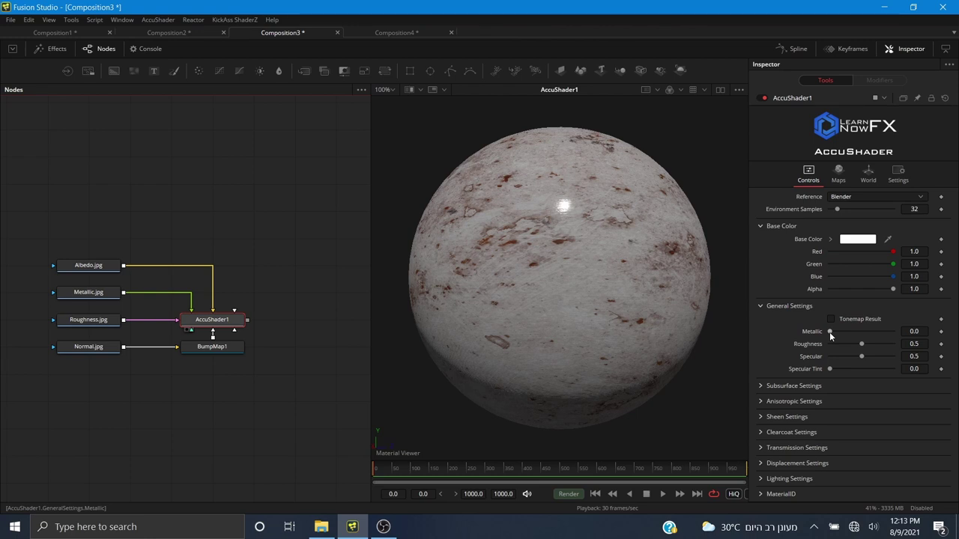
pyautogui.moveTo(829, 332); pyautogui.dragTo(924, 332)
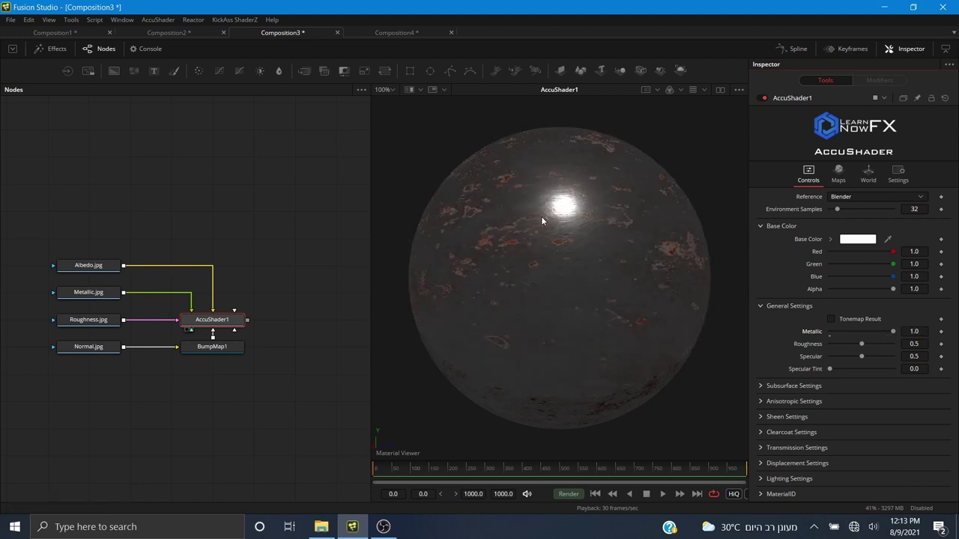
pyautogui.moveTo(523, 203); pyautogui.dragTo(653, 309)
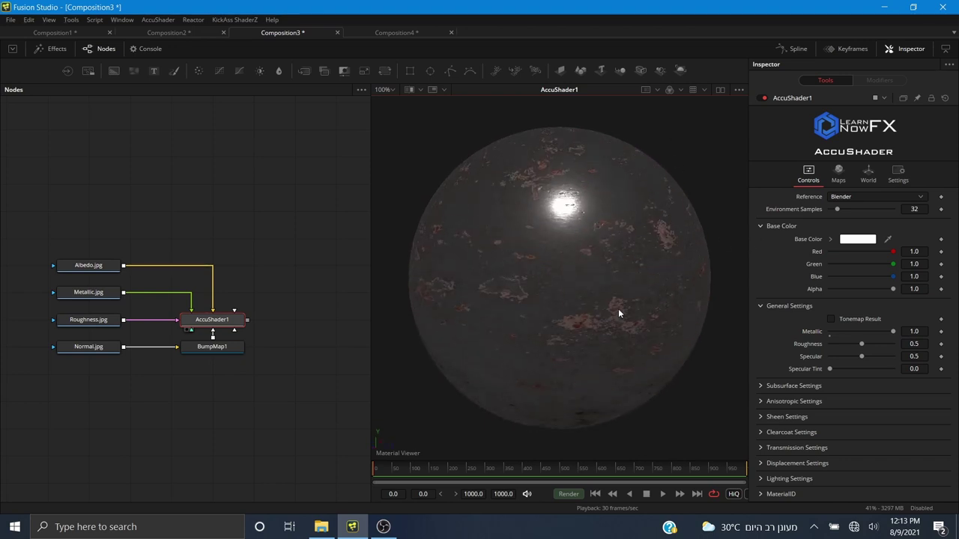
# - Add the city plaza image from the AccuShader environments and connect it to AccuShader1's Environment Map input
pyautogui.click(310, 250)
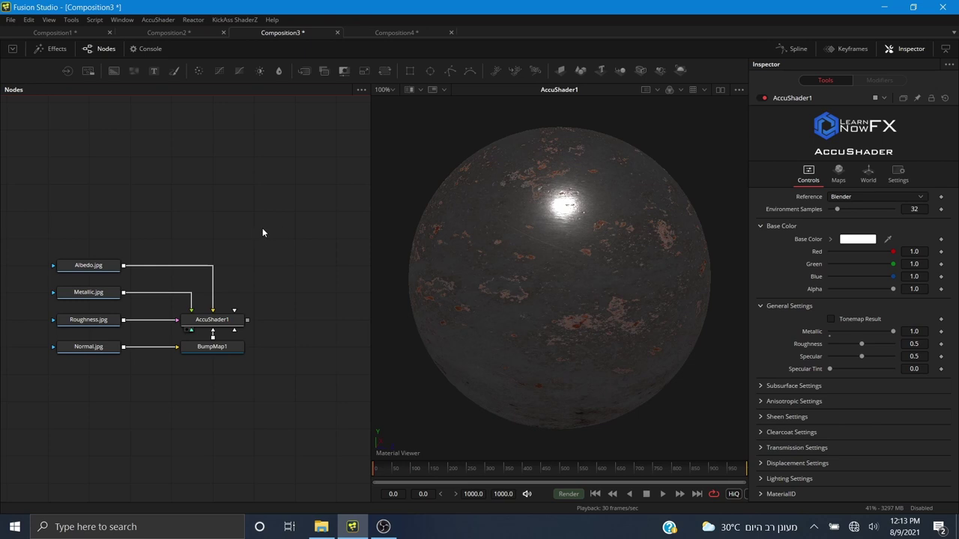
pyautogui.click(158, 20)
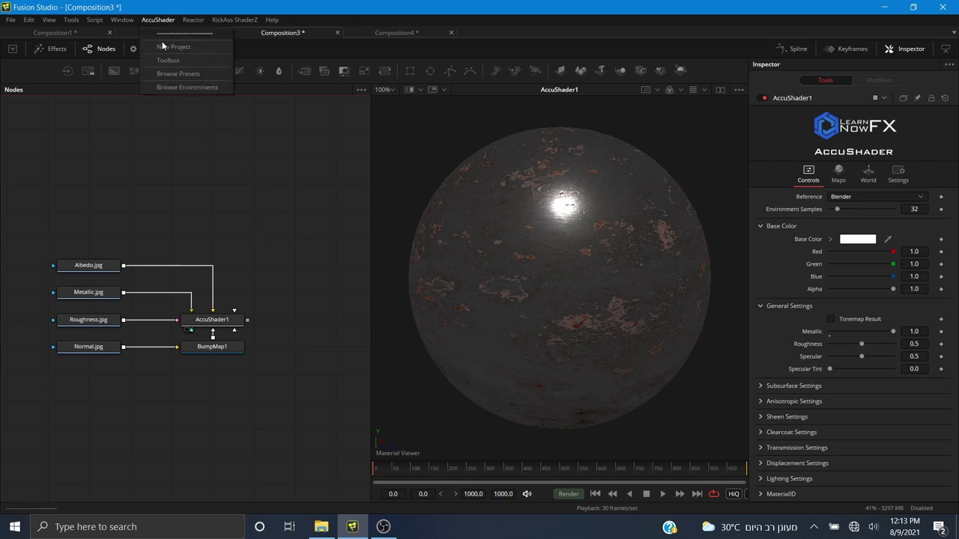
pyautogui.click(171, 88)
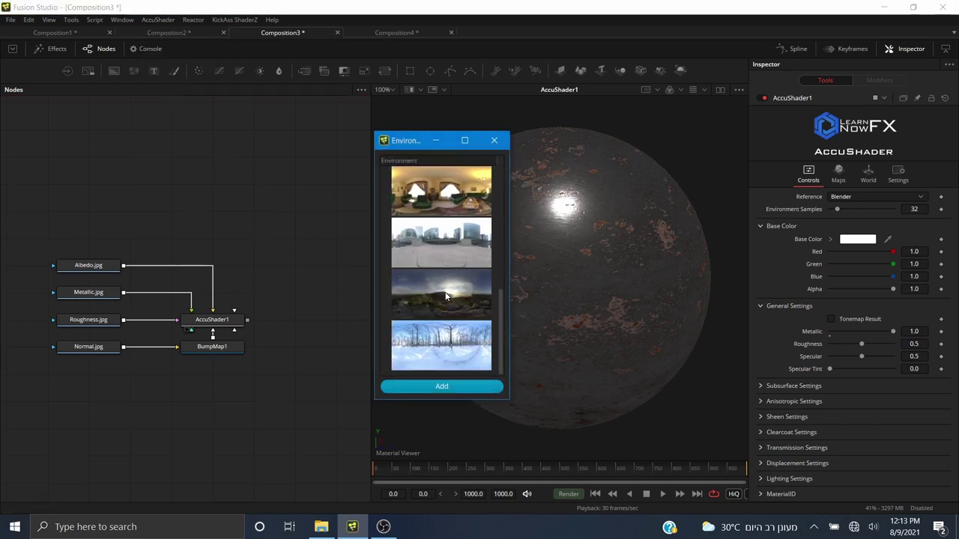
pyautogui.click(433, 259)
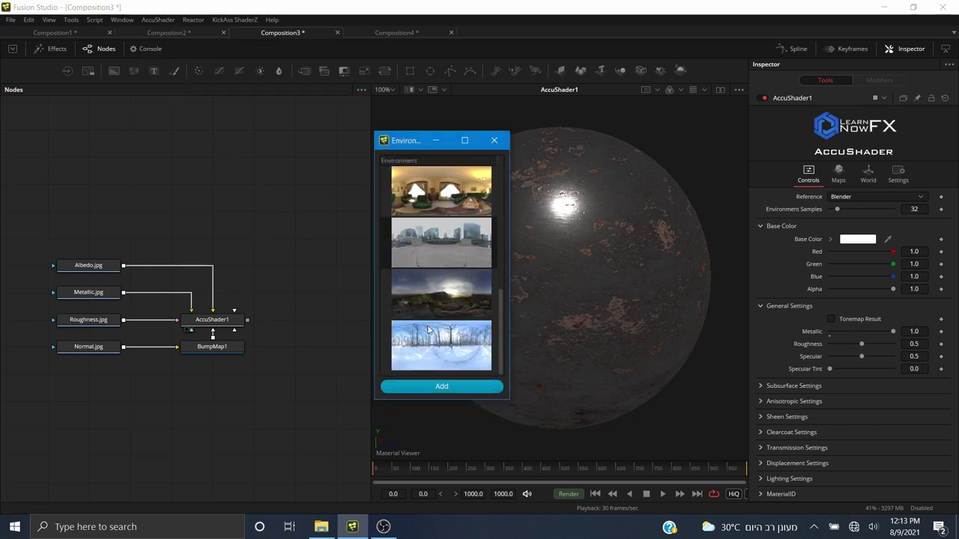
pyautogui.click(435, 386)
pyautogui.moveTo(304, 239); pyautogui.dragTo(200, 328)
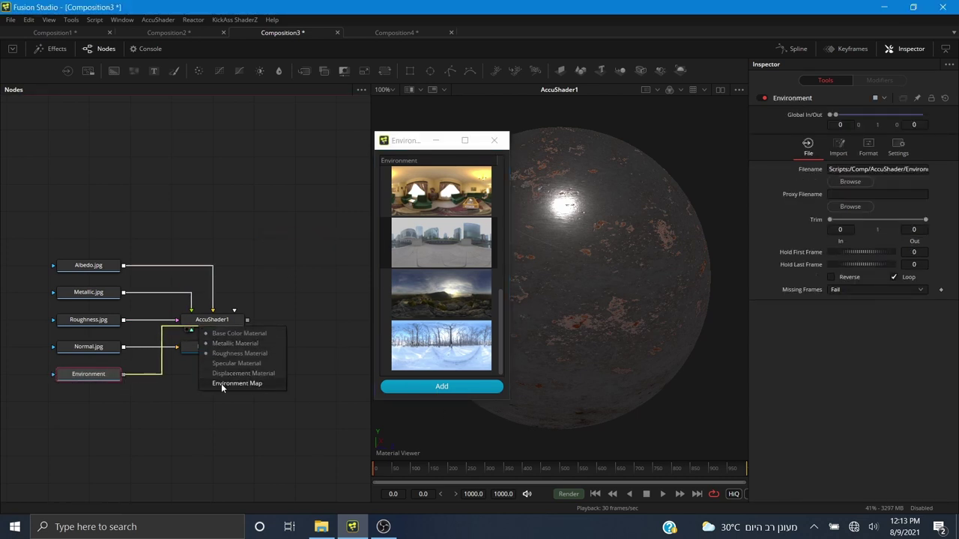
pyautogui.click(221, 383)
pyautogui.click(494, 140)
# - Compare the Environment image with its reflections on AccuShader1's rotated material sphere
pyautogui.moveTo(613, 287); pyautogui.dragTo(419, 292)
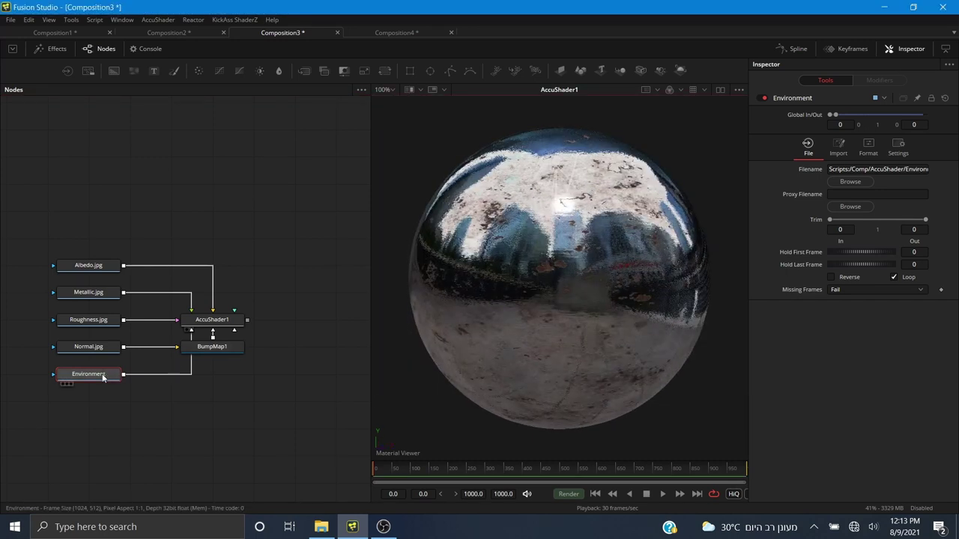
pyautogui.moveTo(104, 377); pyautogui.dragTo(587, 203)
pyautogui.scroll(3, 527, 269)
pyautogui.scroll(-1, 527, 270)
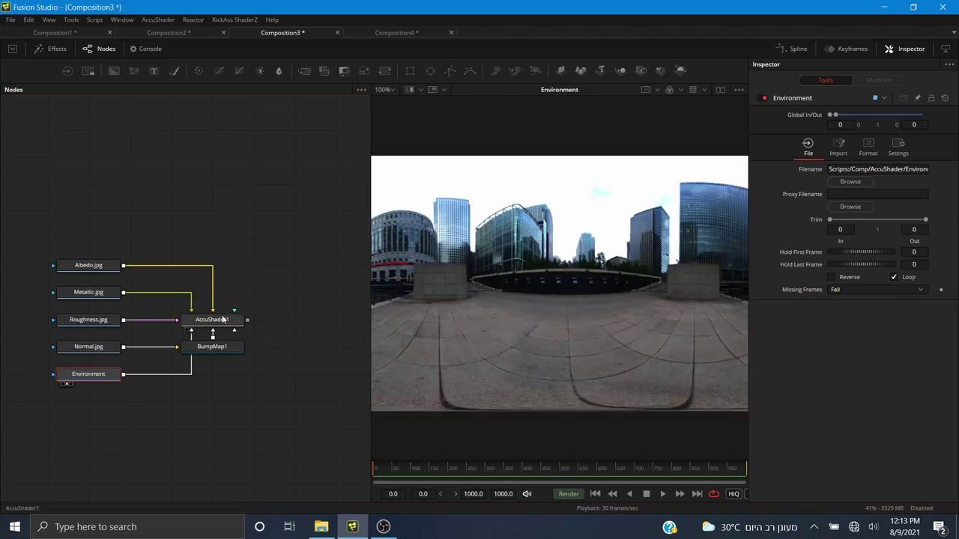
pyautogui.moveTo(222, 319); pyautogui.dragTo(514, 252)
pyautogui.moveTo(474, 275); pyautogui.dragTo(752, 260)
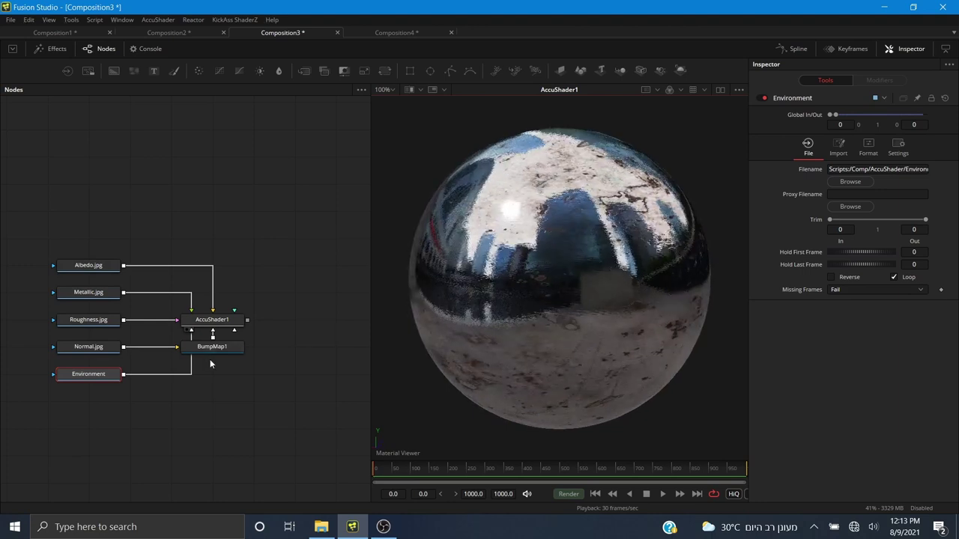
# - Move AccuShader1 and BumpMap1 farther away from the texture nodes
pyautogui.moveTo(247, 285); pyautogui.dragTo(316, 320)
pyautogui.click(273, 229)
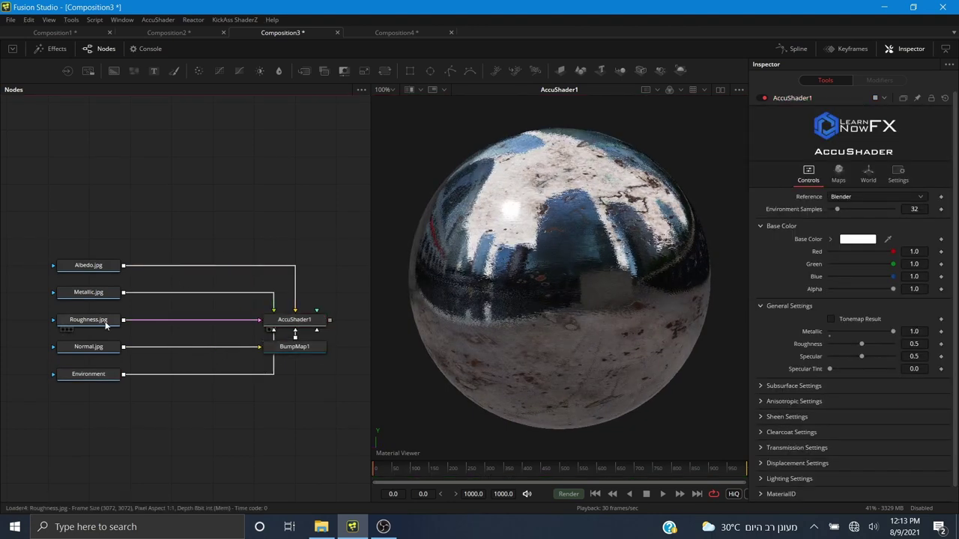
# - Examine the scratches and grey levels in Roughness.jpg at several magnifications, and return to viewing AccuShader1
pyautogui.moveTo(105, 325)
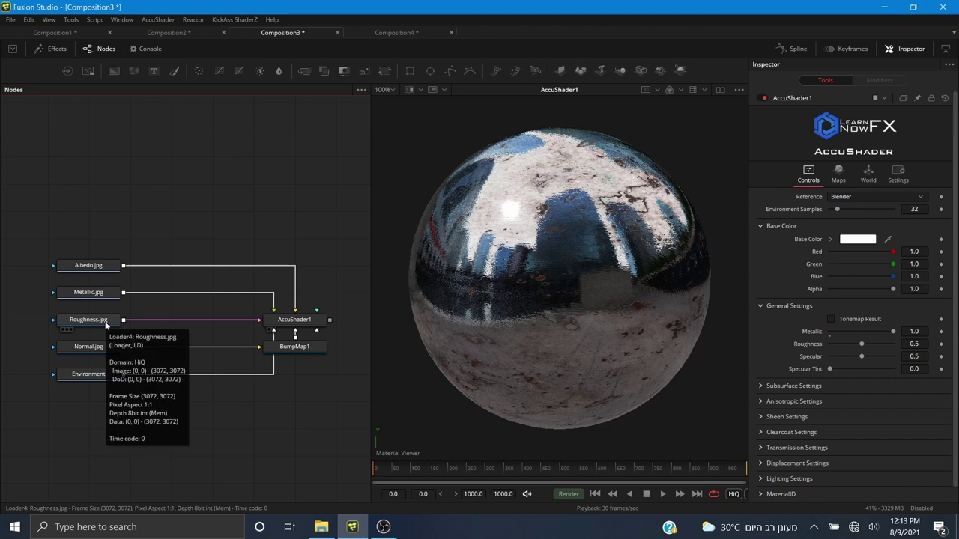
pyautogui.moveTo(106, 324); pyautogui.dragTo(454, 157)
pyautogui.scroll(-3, 500, 269)
pyautogui.moveTo(534, 285); pyautogui.dragTo(662, 252)
pyautogui.scroll(3, 534, 241)
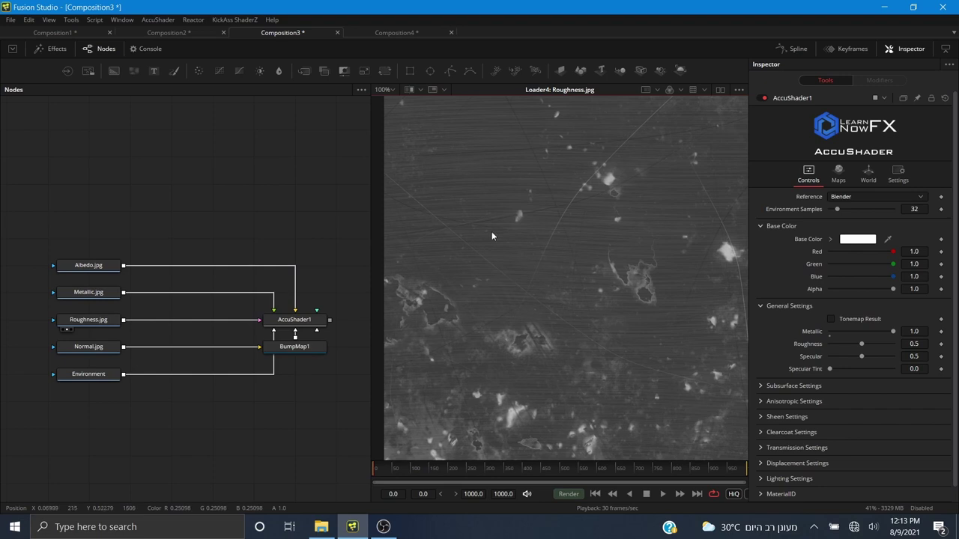
pyautogui.scroll(3, 509, 262)
pyautogui.scroll(-5, 527, 281)
pyautogui.moveTo(580, 292); pyautogui.dragTo(475, 326)
pyautogui.scroll(5, 527, 267)
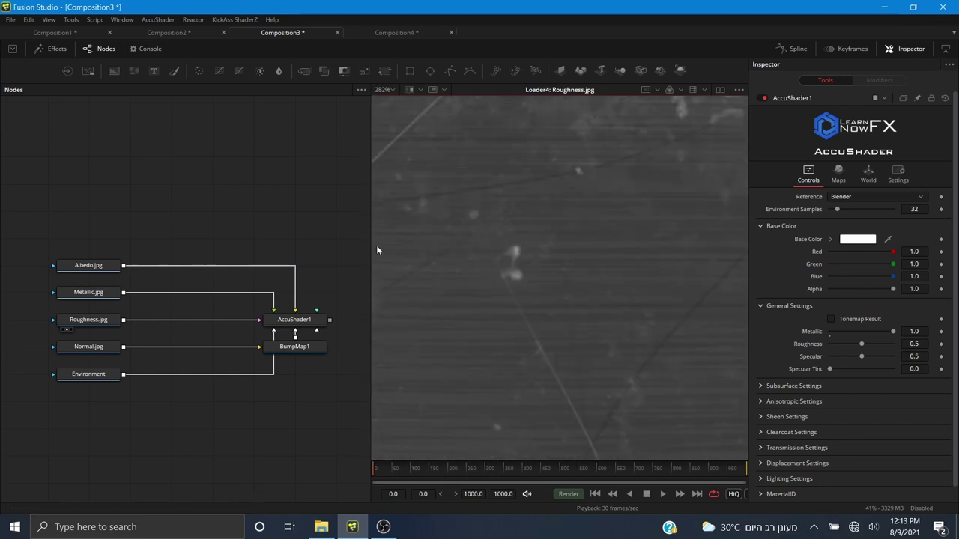
pyautogui.scroll(-4, 536, 303)
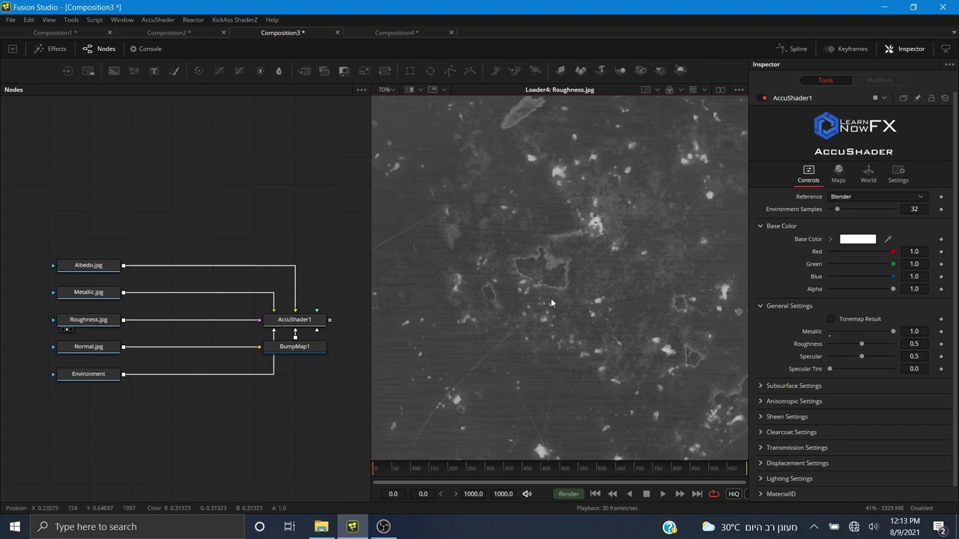
pyautogui.scroll(-3, 509, 231)
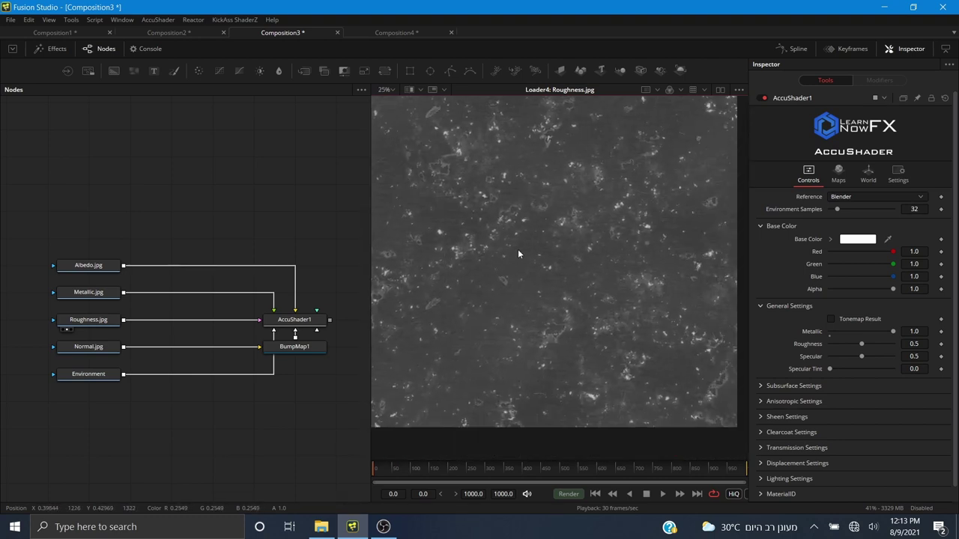
pyautogui.scroll(-1, 506, 247)
pyautogui.scroll(3, 506, 247)
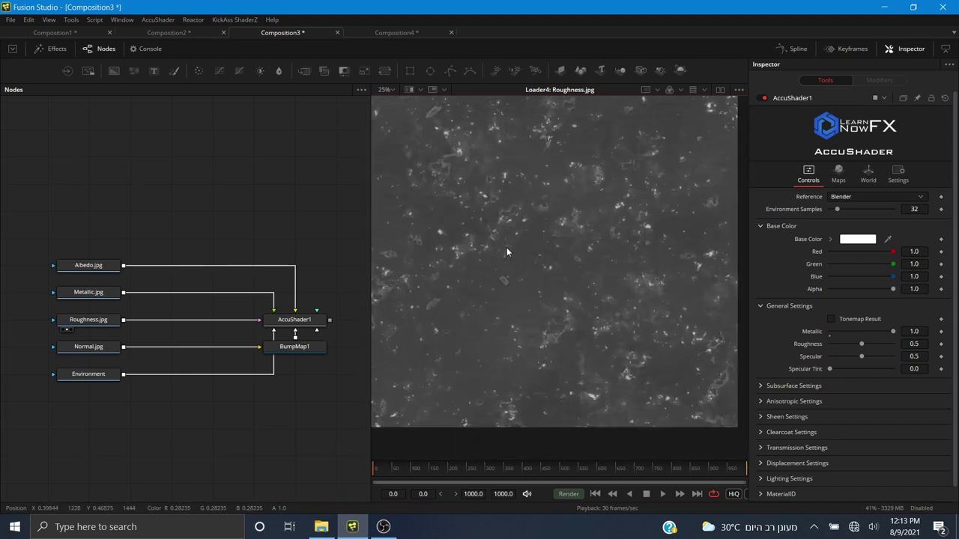
pyautogui.scroll(1, 529, 220)
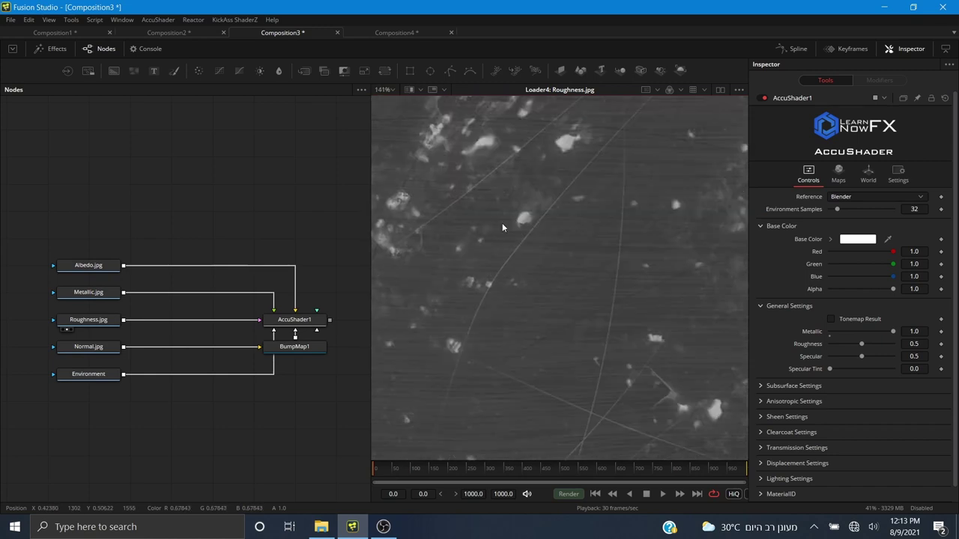
pyautogui.scroll(-3, 507, 229)
pyautogui.moveTo(296, 321); pyautogui.dragTo(531, 246)
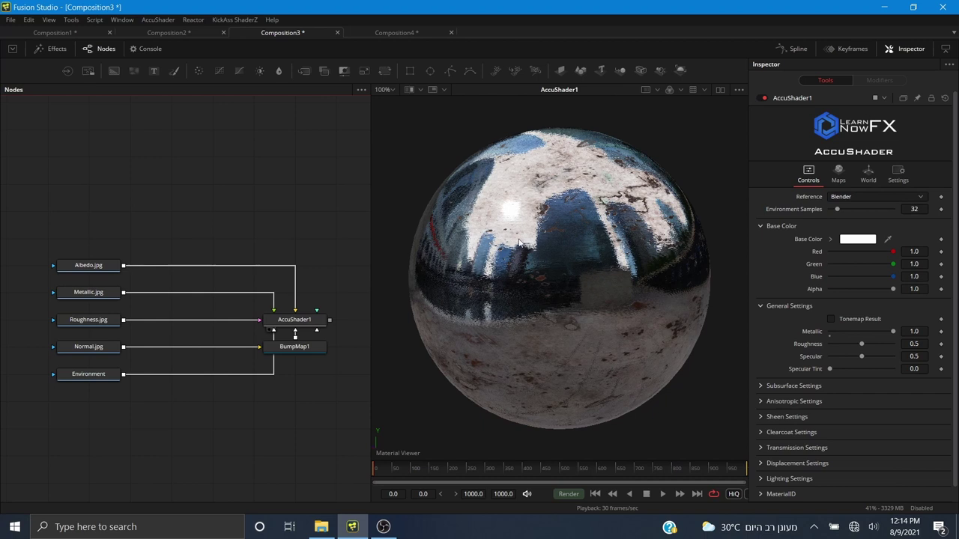
# - Insert a ColorMap node between Roughness.jpg and AccuShader1
pyautogui.click(98, 320)
pyautogui.hotkey('shift', 'space')
pyautogui.write('colo')
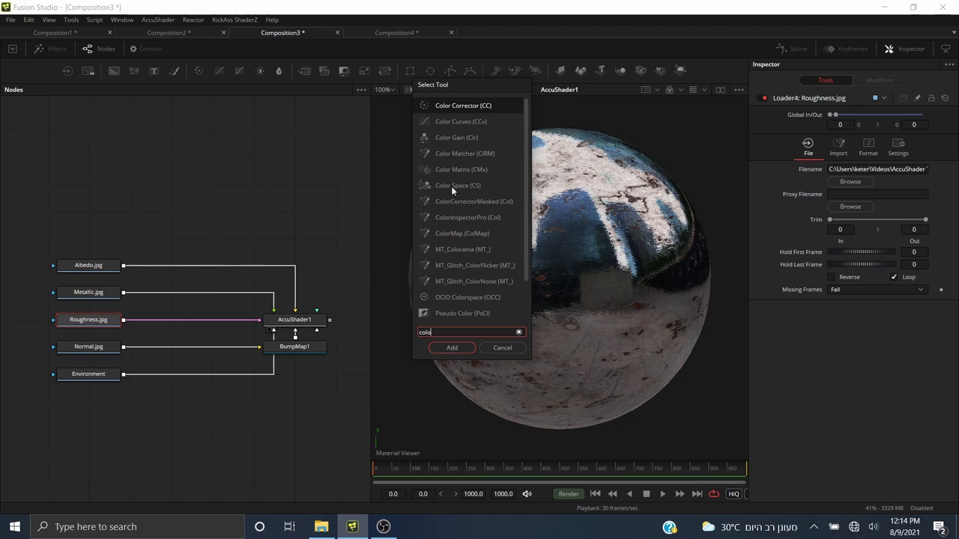
pyautogui.click(445, 235)
pyautogui.click(453, 347)
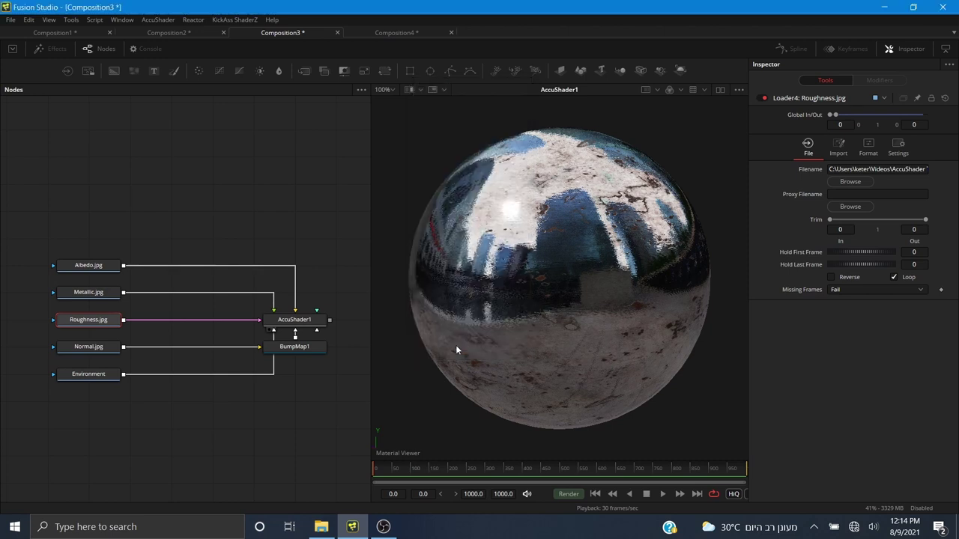
# - Examine the node list in the AccuShader Toolbox, including the Color Map entry, and close it
pyautogui.click(159, 20)
pyautogui.click(172, 61)
pyautogui.moveTo(52, 111); pyautogui.dragTo(242, 117)
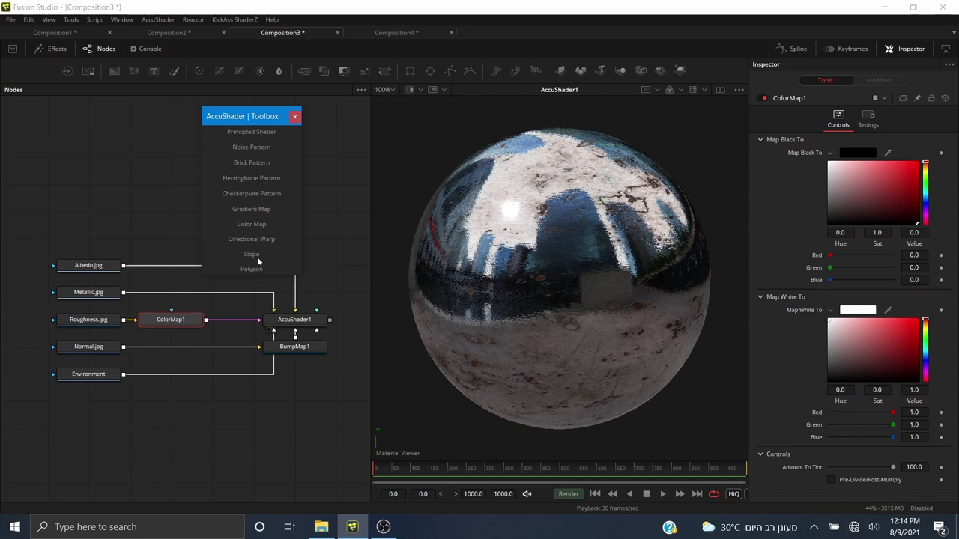
pyautogui.moveTo(264, 119); pyautogui.dragTo(286, 116)
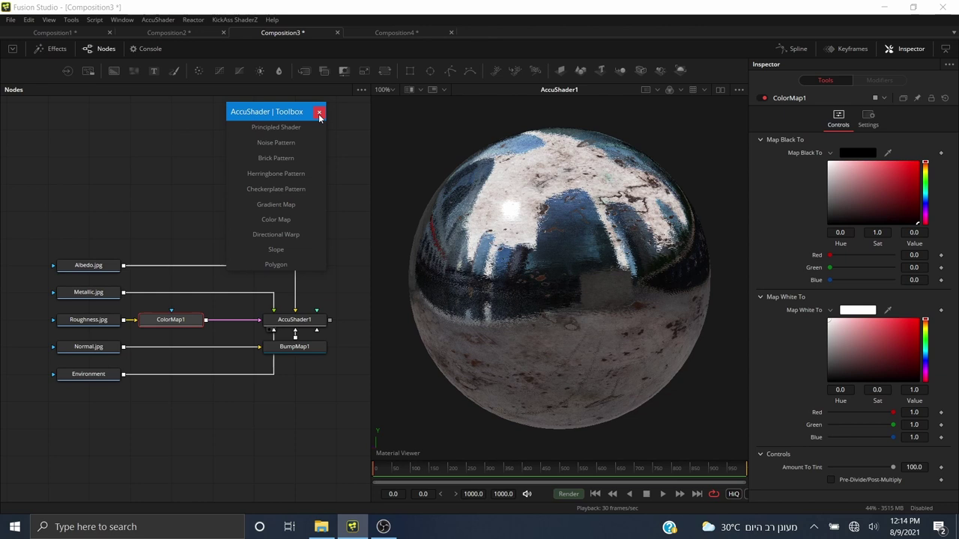
pyautogui.moveTo(247, 117); pyautogui.dragTo(239, 119)
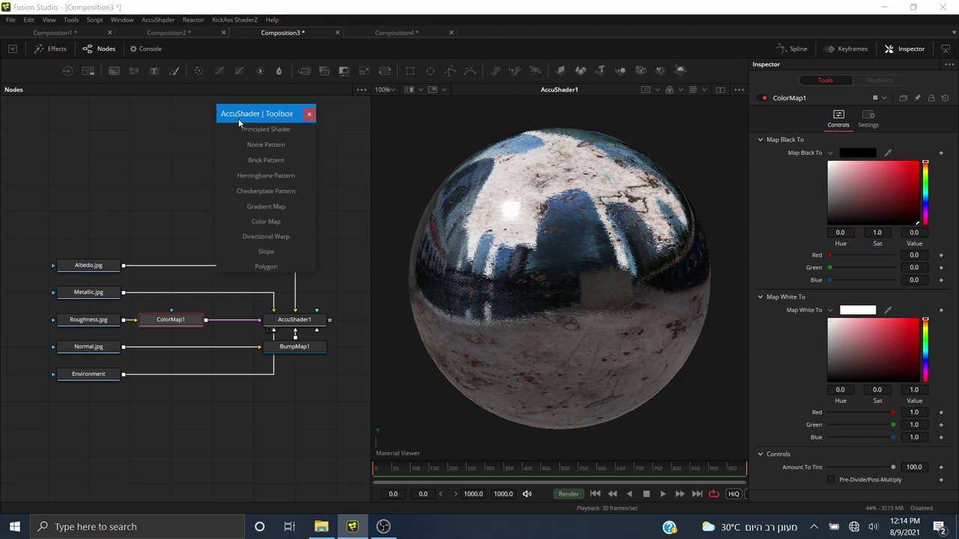
pyautogui.click(307, 115)
# - Look at the brick material's node setup in Composition4 and return to Composition3
pyautogui.moveTo(329, 255); pyautogui.dragTo(290, 244)
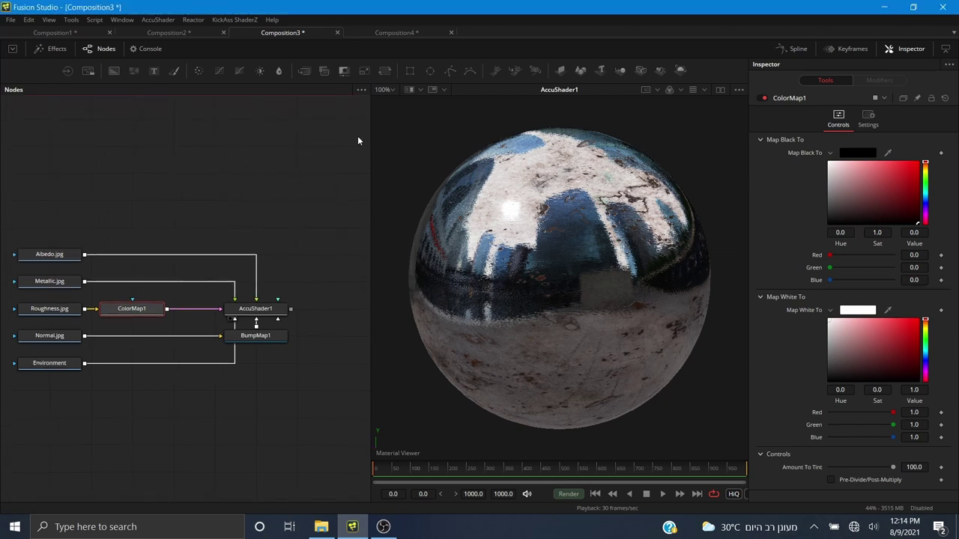
pyautogui.click(396, 33)
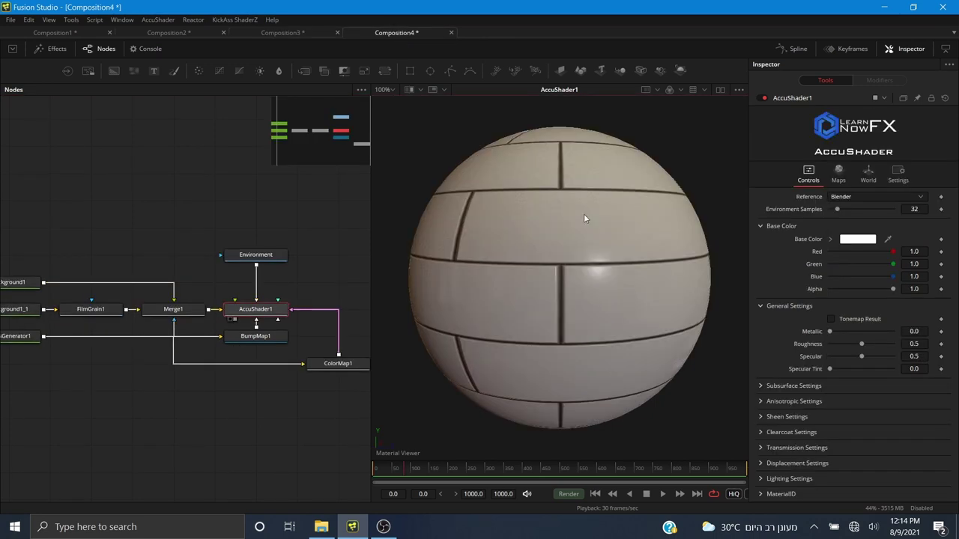
pyautogui.click(276, 34)
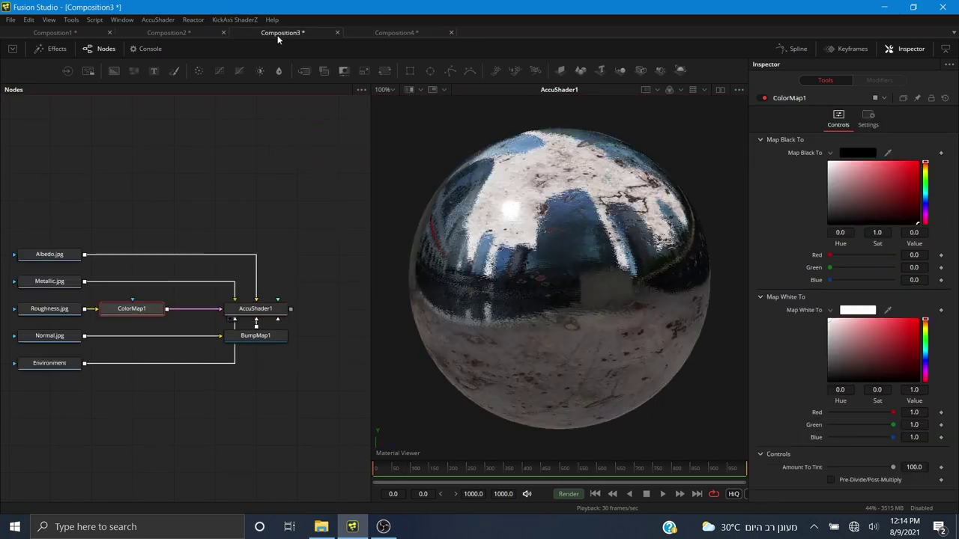
pyautogui.moveTo(222, 181); pyautogui.dragTo(241, 162)
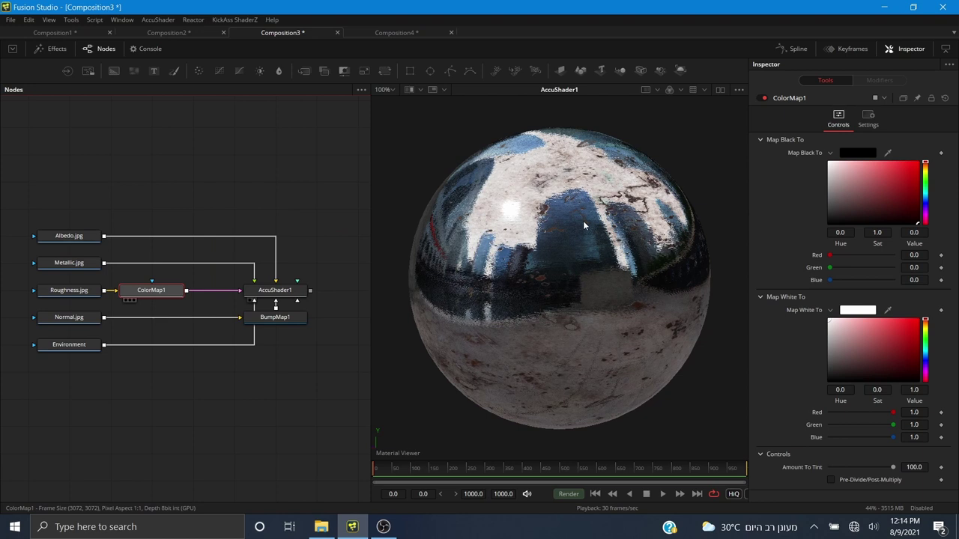
# - Set ColorMap1's Map Black To colour to grey with a value of 0.543 and inspect the reflections on AccuShader1's sphere
pyautogui.press('1')
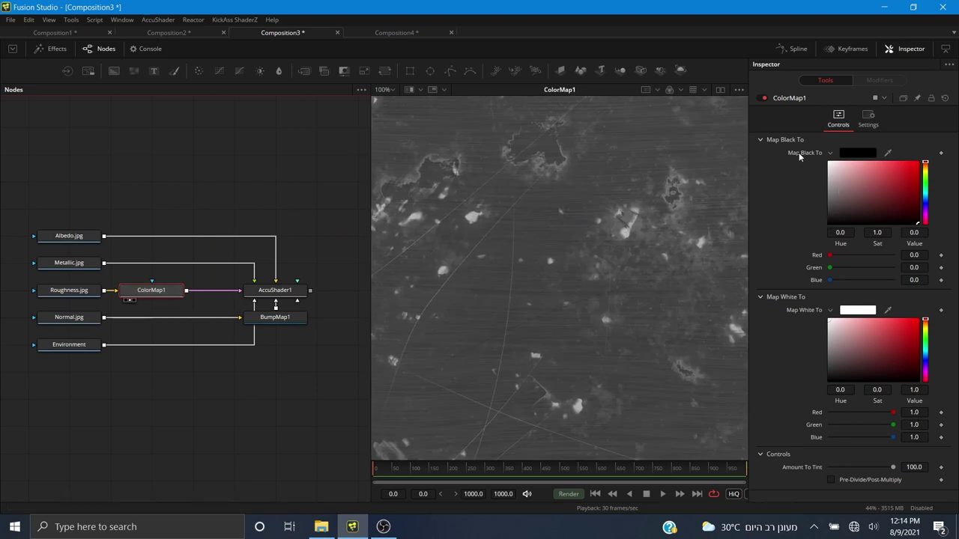
pyautogui.moveTo(831, 215); pyautogui.dragTo(793, 180)
pyautogui.moveTo(275, 290); pyautogui.dragTo(635, 210)
pyautogui.moveTo(831, 185); pyautogui.dragTo(806, 225)
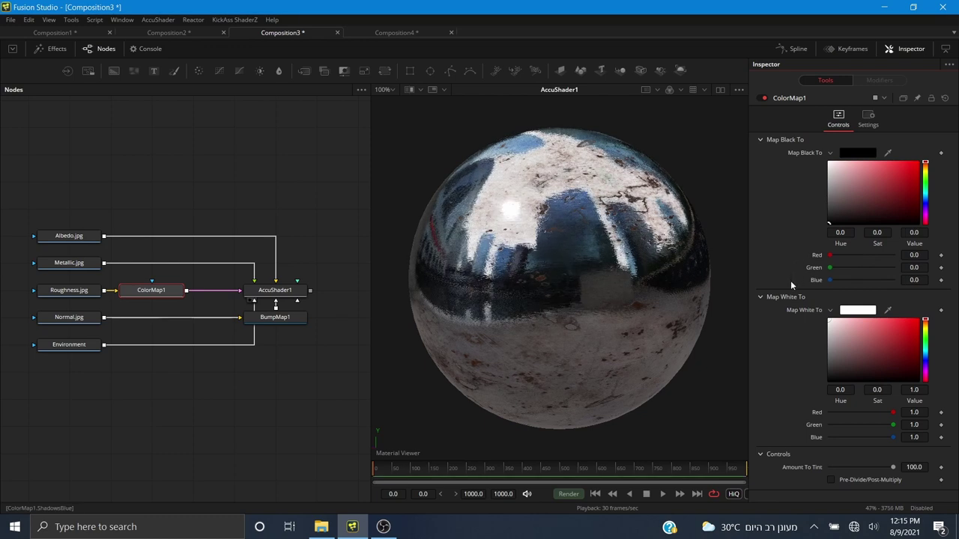
pyautogui.moveTo(782, 264); pyautogui.dragTo(766, 179)
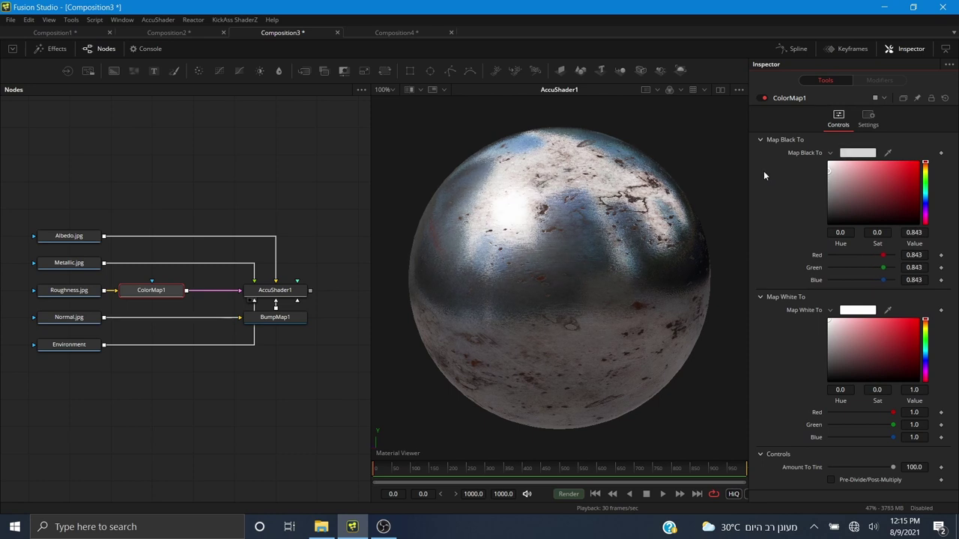
pyautogui.moveTo(763, 170); pyautogui.dragTo(759, 190)
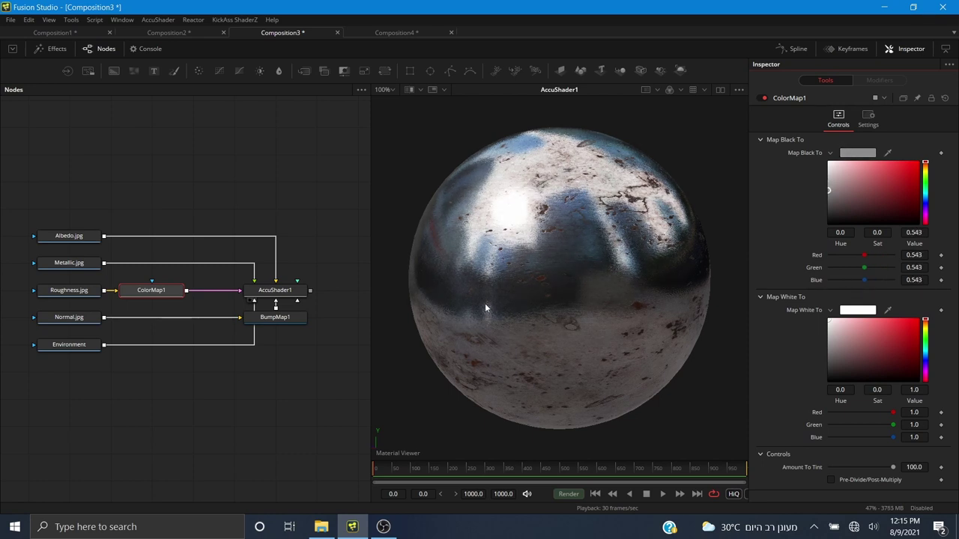
pyautogui.moveTo(634, 266)
pyautogui.mouseDown()
pyautogui.moveTo(487, 235)
pyautogui.moveTo(372, 274)
pyautogui.moveTo(443, 272)
pyautogui.moveTo(584, 244)
pyautogui.moveTo(592, 402)
pyautogui.moveTo(599, 165)
pyautogui.moveTo(515, 259)
pyautogui.moveTo(675, 269)
pyautogui.moveTo(439, 271)
pyautogui.moveTo(572, 248)
pyautogui.moveTo(633, 279)
pyautogui.mouseUp()
pyautogui.moveTo(510, 251); pyautogui.dragTo(611, 283)
pyautogui.moveTo(525, 281); pyautogui.dragTo(615, 284)
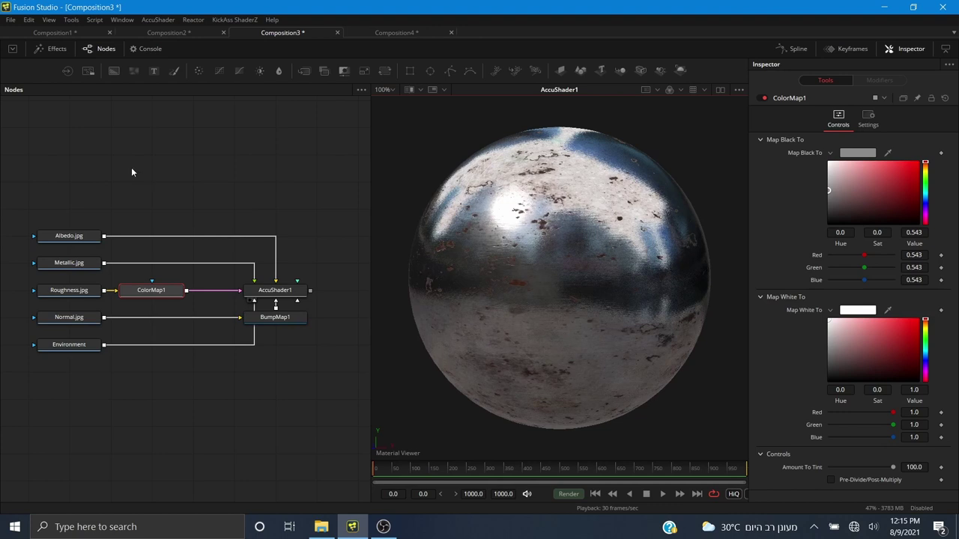
# - Add a second AccuShader node in the empty area above the texture nodes
pyautogui.moveTo(129, 175); pyautogui.dragTo(171, 221)
pyautogui.click(214, 207)
pyautogui.hotkey('shift', 'space')
pyautogui.write('acc')
pyautogui.click(459, 352)
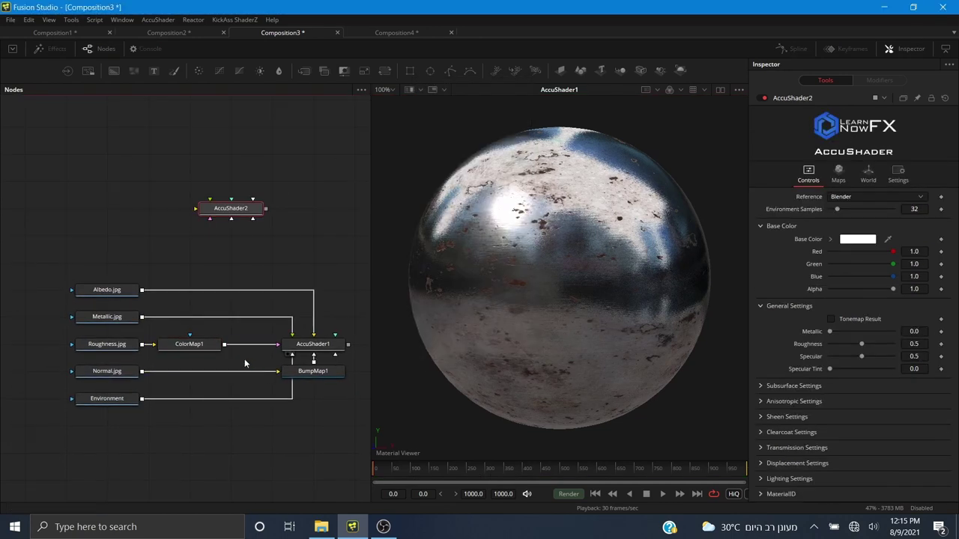
# - Connect Environment to AccuShader2's Environment Map input, view the shader, and set its Metallic value to 1.0
pyautogui.moveTo(142, 400); pyautogui.dragTo(235, 212)
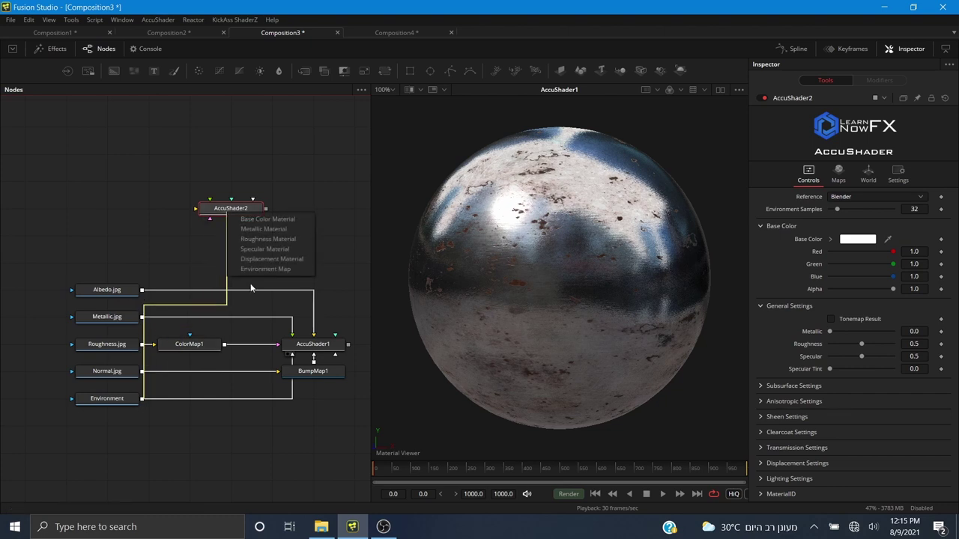
pyautogui.click(263, 267)
pyautogui.click(251, 221)
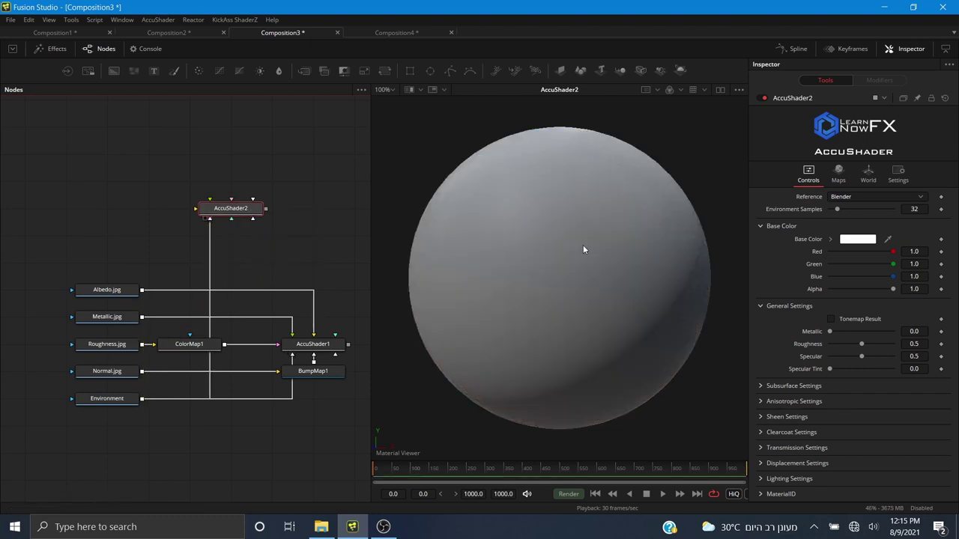
pyautogui.moveTo(829, 331); pyautogui.dragTo(895, 331)
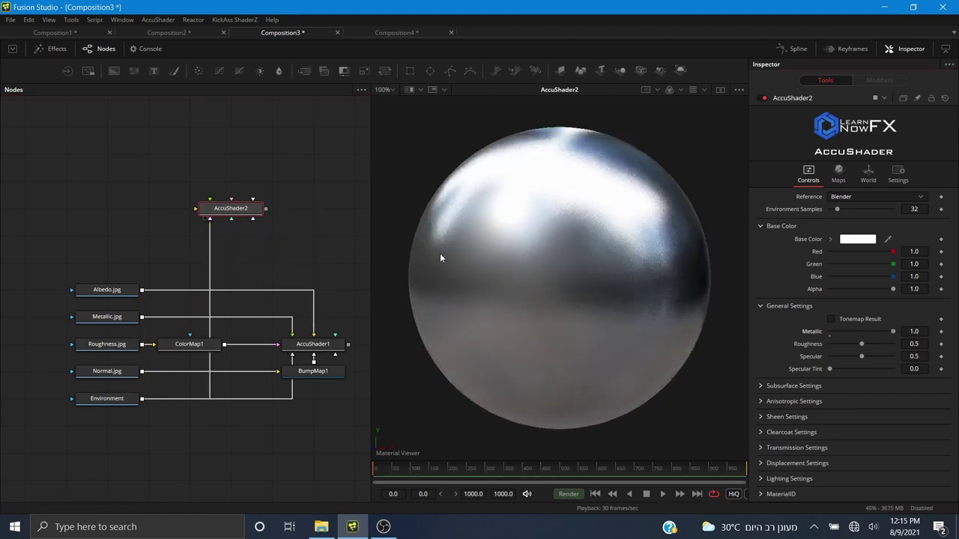
# - Set AccuShader2's Roughness to 0.714 and inspect the blurred environment reflections around its sphere
pyautogui.moveTo(669, 432); pyautogui.dragTo(800, 269)
pyautogui.moveTo(659, 300); pyautogui.dragTo(688, 442)
pyautogui.moveTo(861, 344)
pyautogui.mouseDown()
pyautogui.moveTo(811, 342)
pyautogui.moveTo(874, 344)
pyautogui.mouseUp()
pyautogui.moveTo(529, 388); pyautogui.dragTo(504, 263)
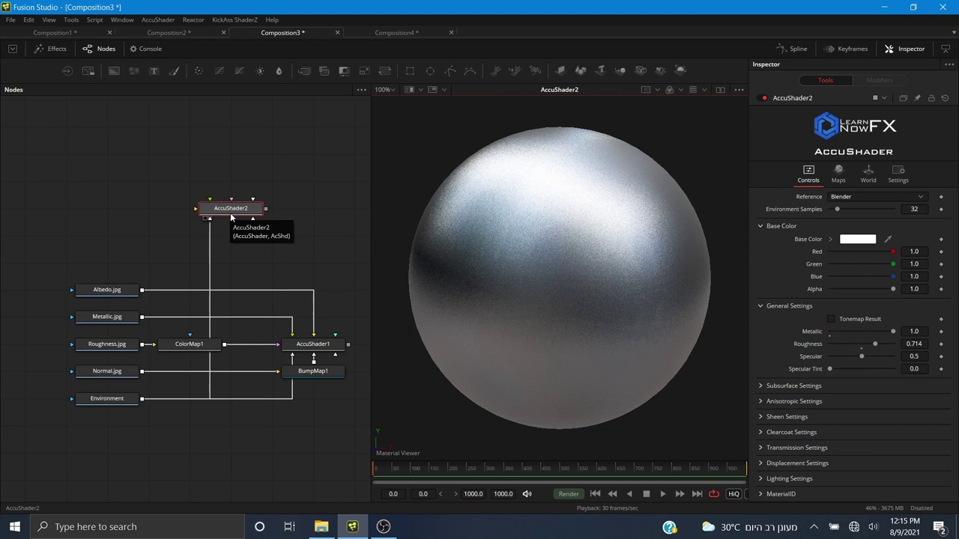
pyautogui.moveTo(581, 330); pyautogui.dragTo(674, 216)
pyautogui.moveTo(330, 249); pyautogui.dragTo(208, 248)
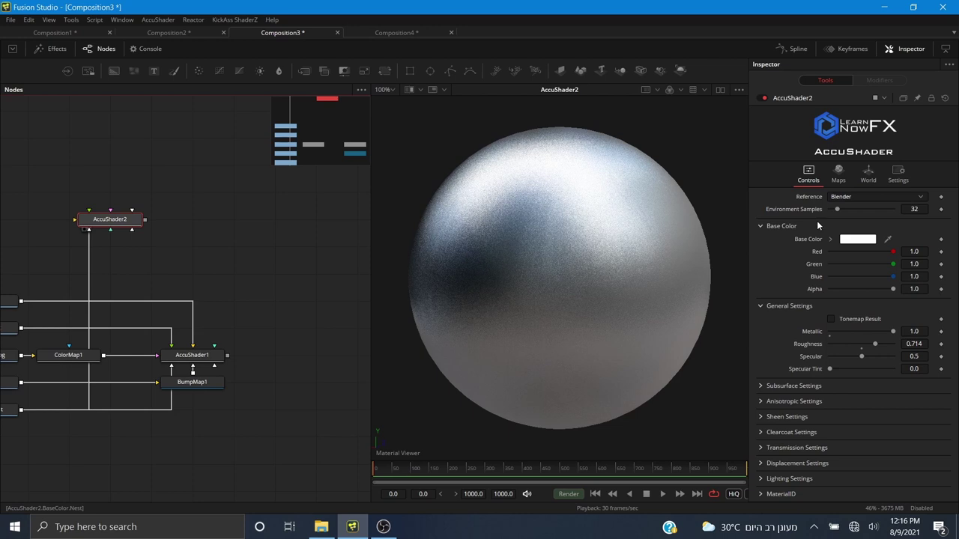
# - Try 256 Environment Samples on AccuShader2, inspect the reflections on the sphere, and restore the value to 32
pyautogui.moveTo(838, 209); pyautogui.dragTo(895, 208)
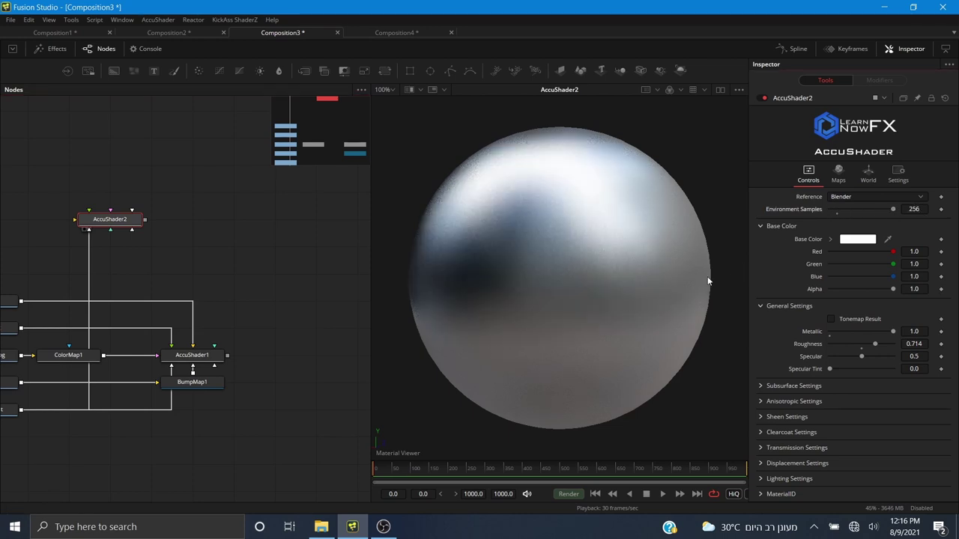
pyautogui.moveTo(567, 288); pyautogui.dragTo(365, 268)
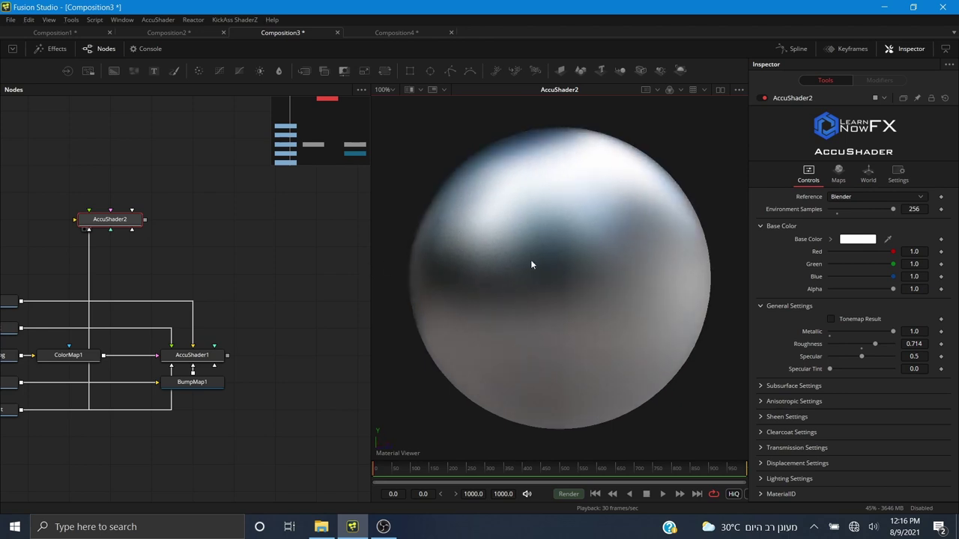
pyautogui.click(837, 210)
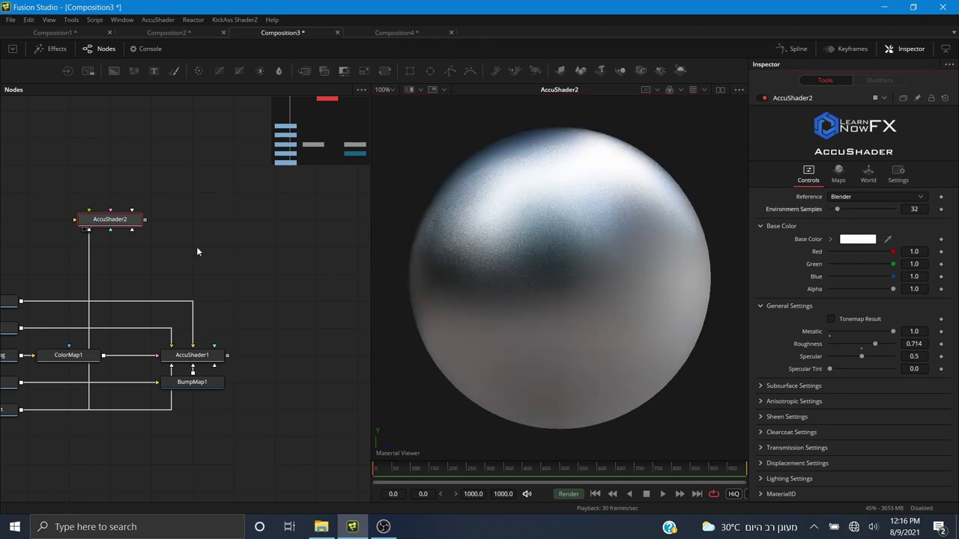
# - Delete AccuShader2 and view AccuShader1's material on a kas_ShaderBall node connected to its output
pyautogui.press('Delete')
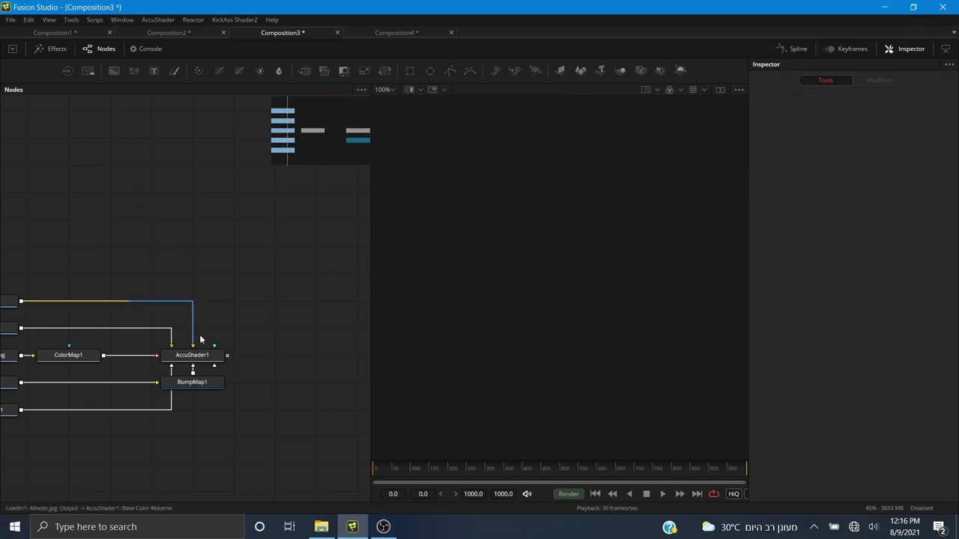
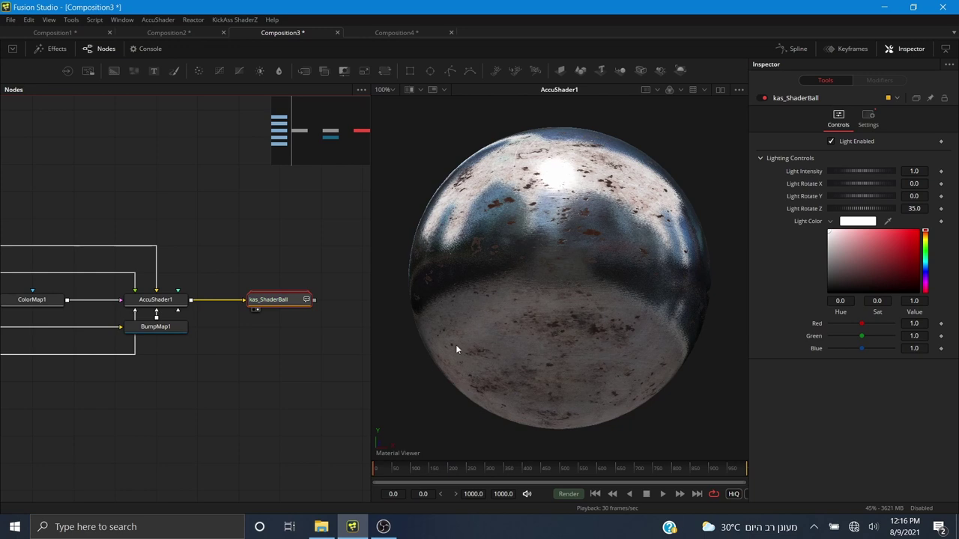
pyautogui.moveTo(568, 267); pyautogui.dragTo(377, 207)
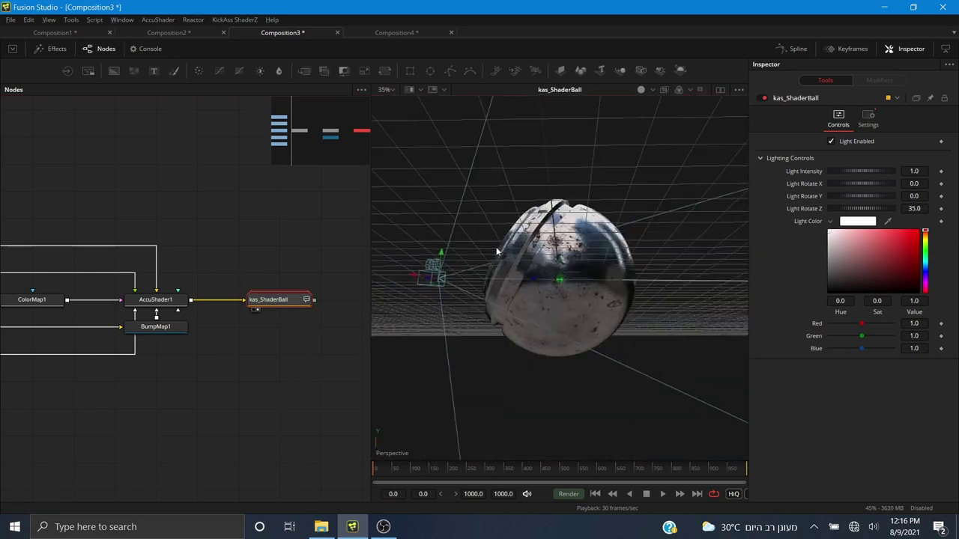
# - Examine the metal reflections on kas_ShaderBall from several angles and distances, including the effect of the viewer's lighting
pyautogui.scroll(2, 595, 270)
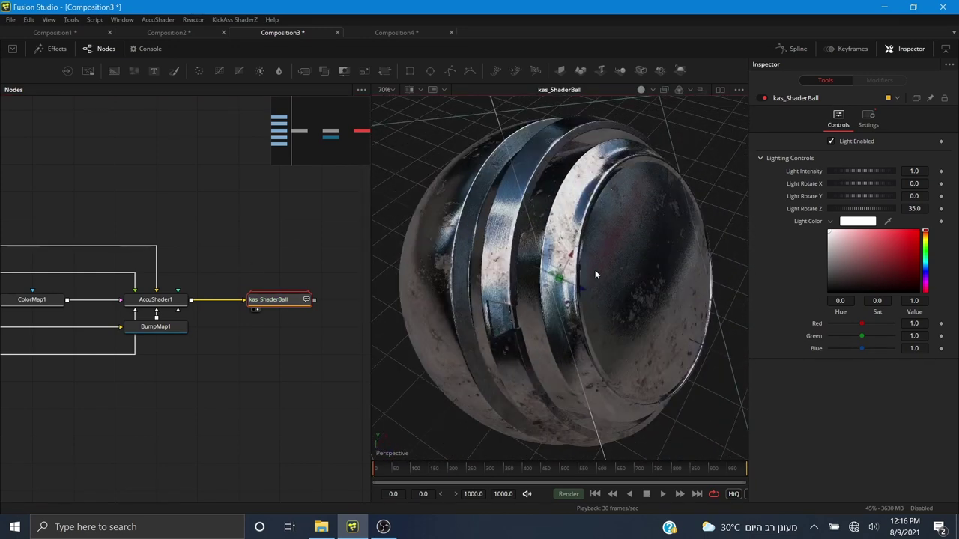
pyautogui.scroll(-2, 504, 264)
pyautogui.moveTo(526, 345); pyautogui.dragTo(608, 288)
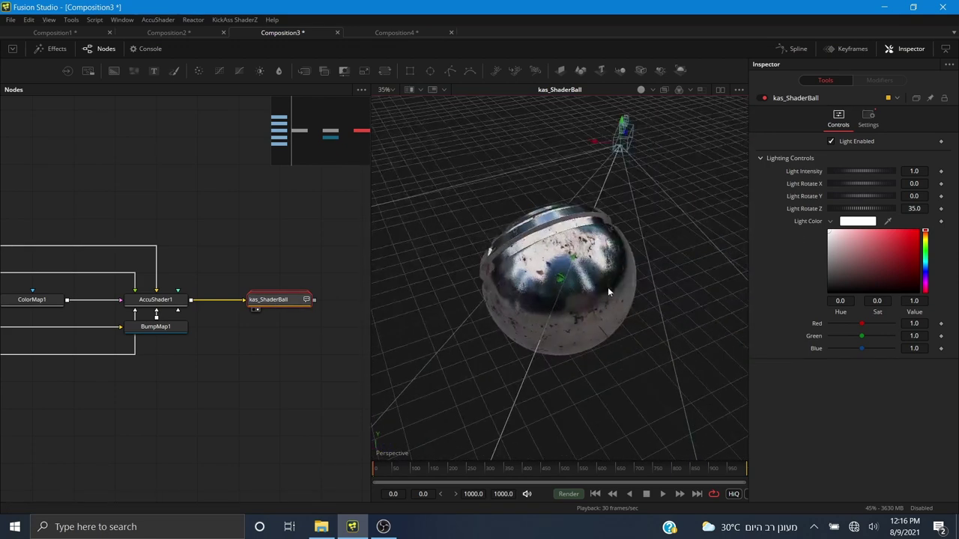
pyautogui.scroll(2, 607, 288)
pyautogui.moveTo(477, 305); pyautogui.dragTo(862, 262)
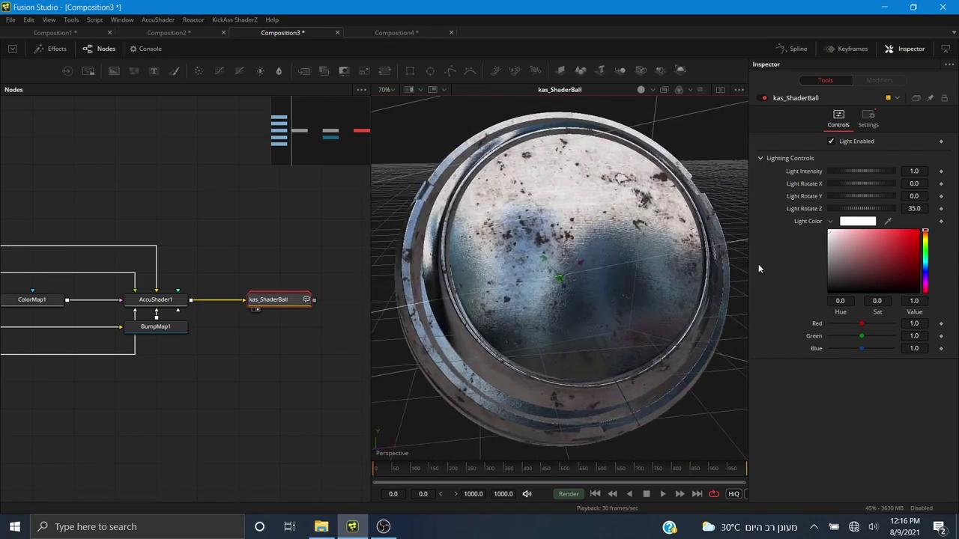
pyautogui.scroll(1, 635, 265)
pyautogui.moveTo(635, 265); pyautogui.dragTo(765, 272)
pyautogui.moveTo(667, 253); pyautogui.dragTo(541, 262)
pyautogui.scroll(-3, 603, 280)
pyautogui.moveTo(602, 280); pyautogui.dragTo(743, 234)
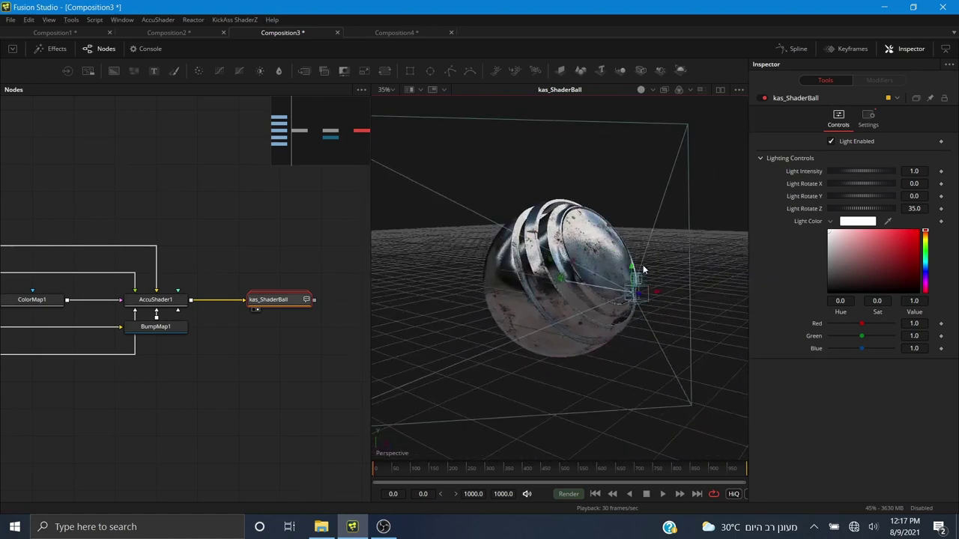
pyautogui.scroll(1, 646, 271)
pyautogui.moveTo(668, 280); pyautogui.dragTo(618, 122)
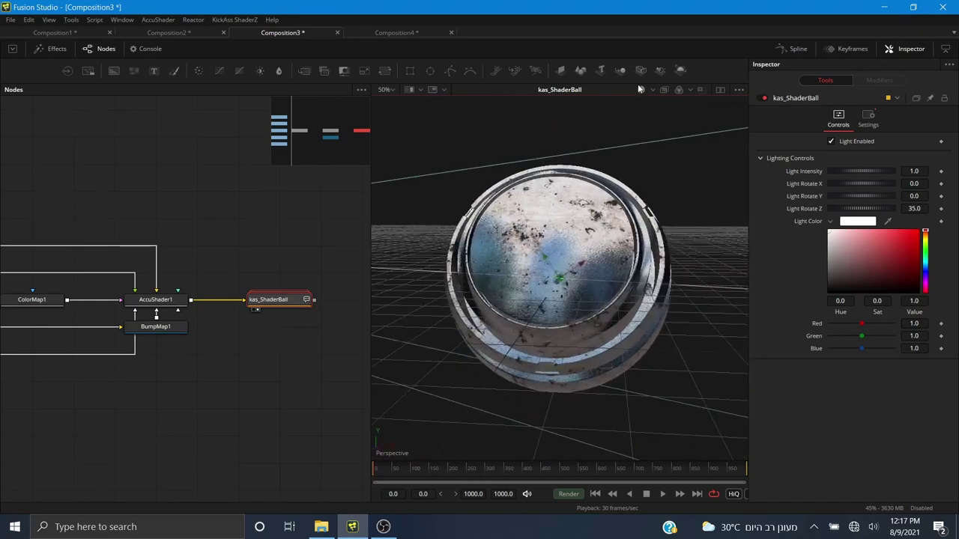
pyautogui.moveTo(643, 86); pyautogui.dragTo(78, 179)
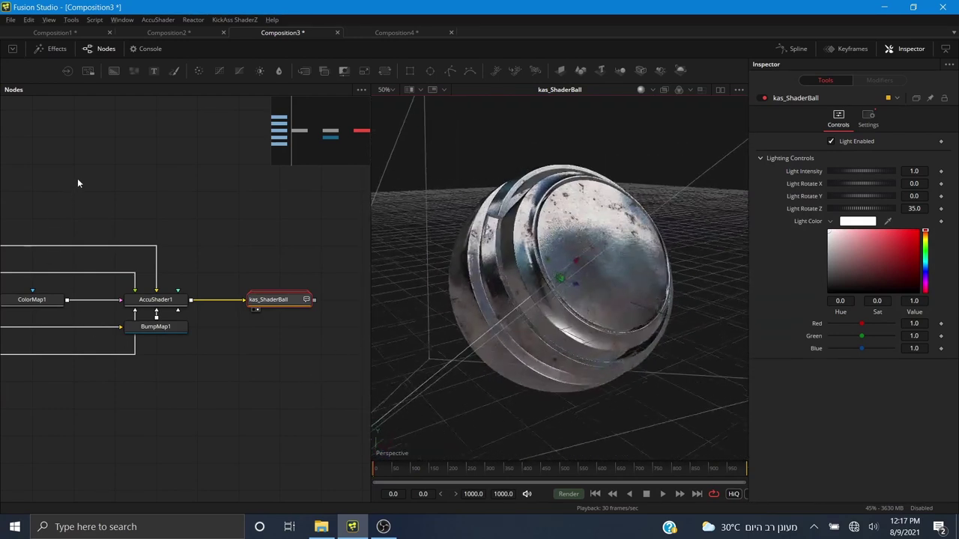
# - Add a Renderer3D node after kas_ShaderBall and view its output
pyautogui.click(680, 69)
pyautogui.moveTo(216, 330); pyautogui.dragTo(551, 232)
pyautogui.scroll(-3, 527, 256)
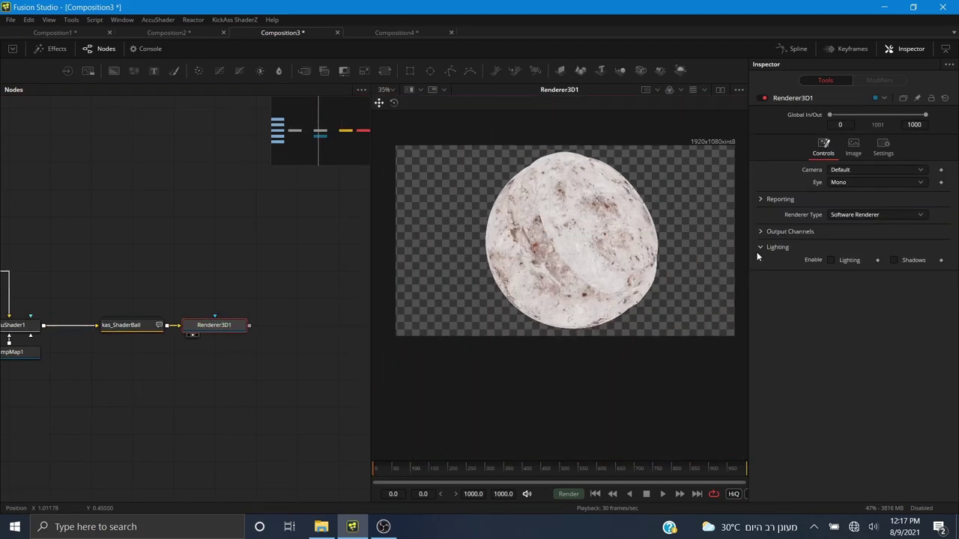
# - Enable lighting on Renderer3D1 and set its Renderer Type to OpenGL Renderer, comparing the result with lighting off
pyautogui.click(832, 260)
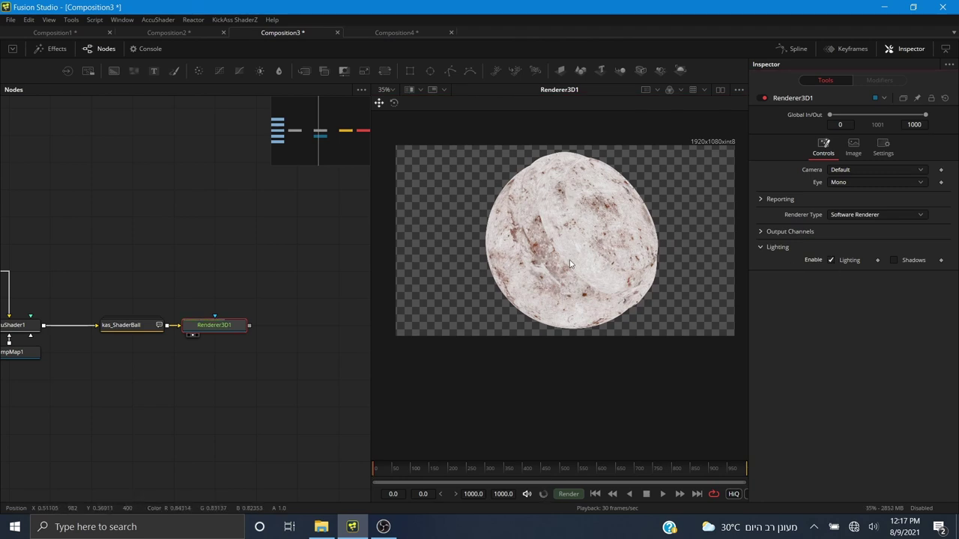
pyautogui.click(838, 215)
pyautogui.click(842, 195)
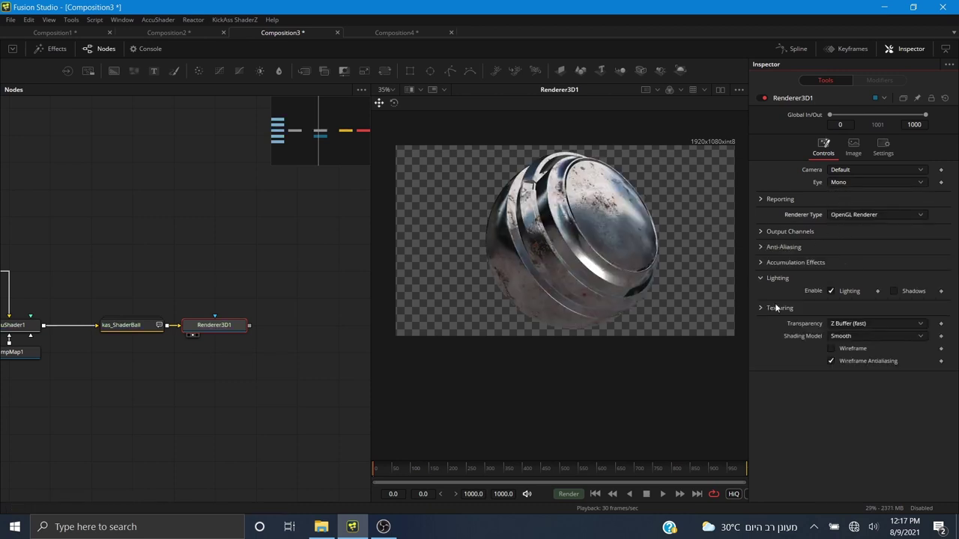
pyautogui.click(830, 291)
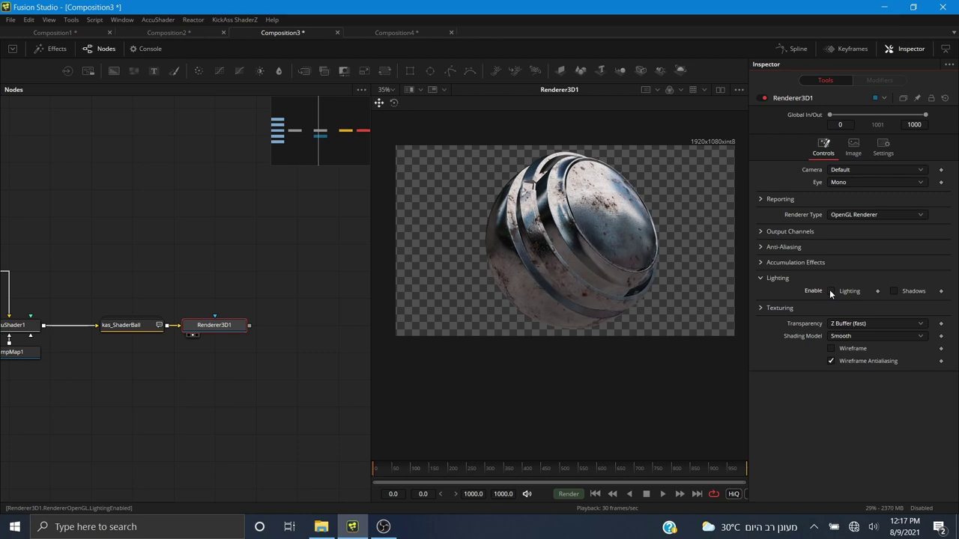
# - Compare close-ups of Renderer3D1's output with the AccuShader1 and kas_ShaderBall views
pyautogui.scroll(5, 599, 218)
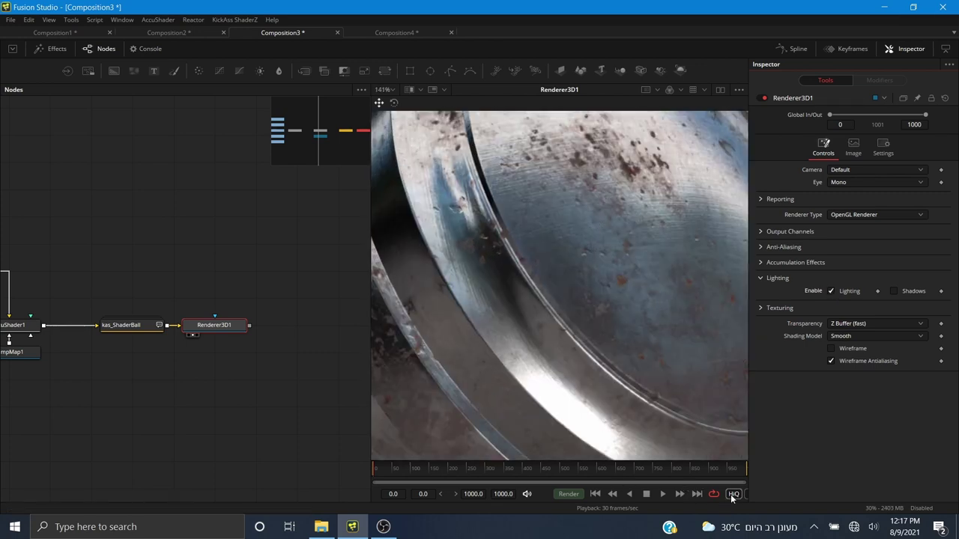
pyautogui.scroll(-3, 582, 238)
pyautogui.scroll(3, 570, 269)
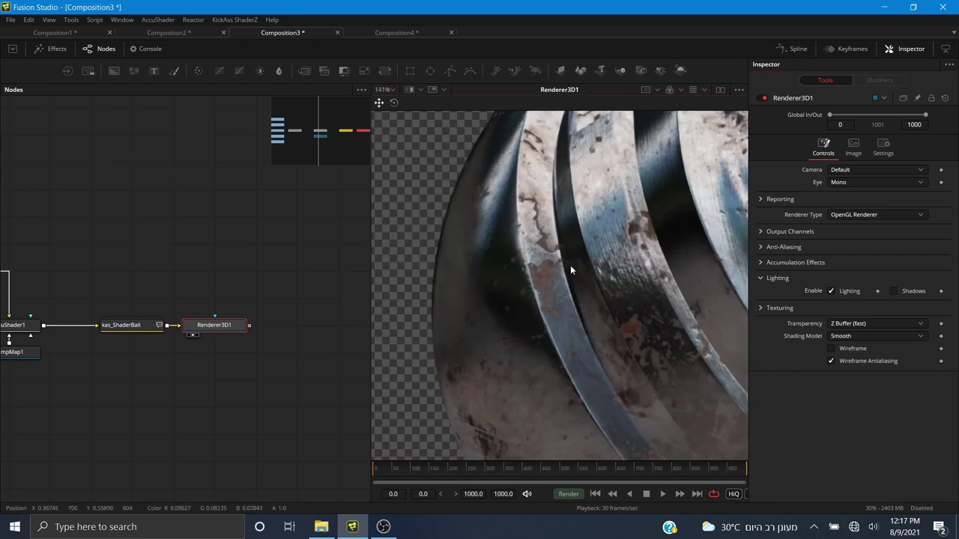
pyautogui.moveTo(34, 290); pyautogui.dragTo(209, 292)
pyautogui.moveTo(189, 328); pyautogui.dragTo(592, 249)
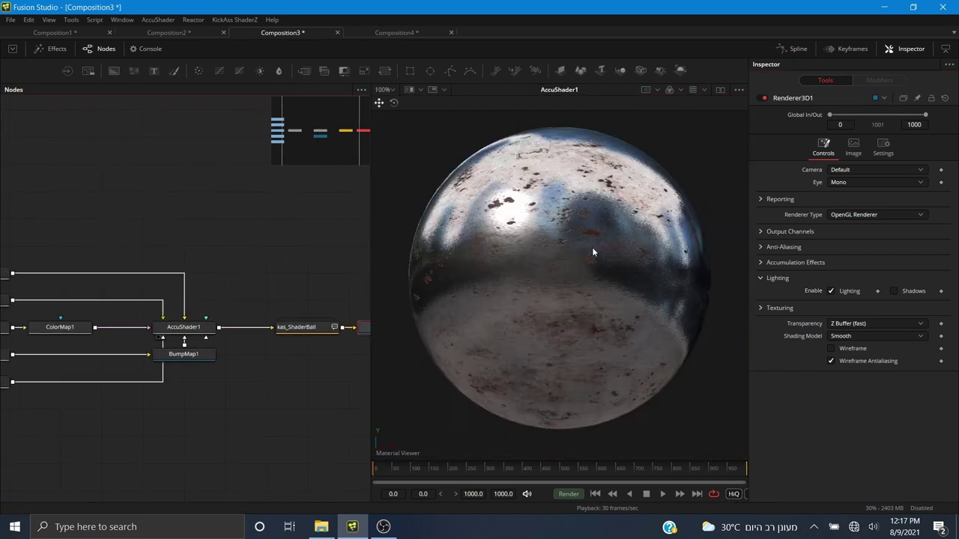
pyautogui.moveTo(300, 327); pyautogui.dragTo(576, 217)
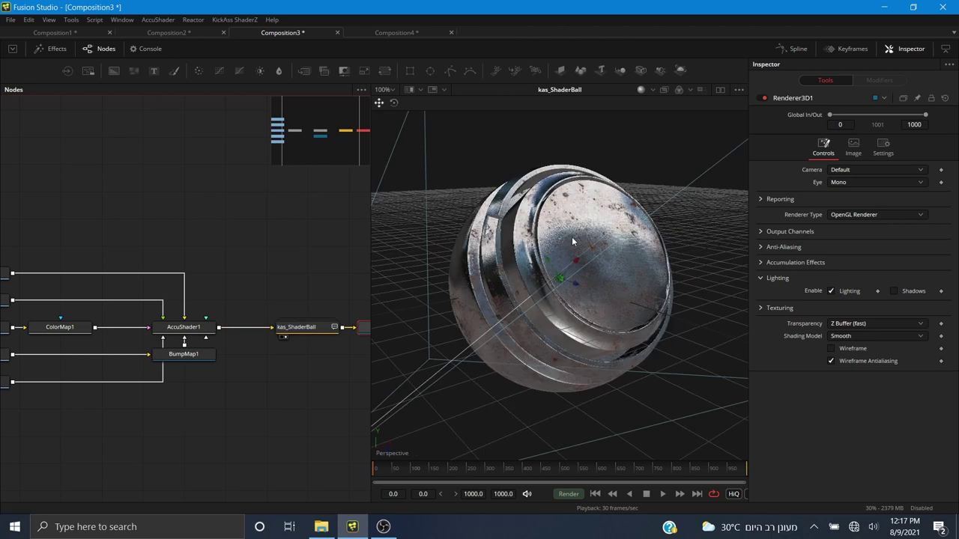
pyautogui.scroll(5, 579, 307)
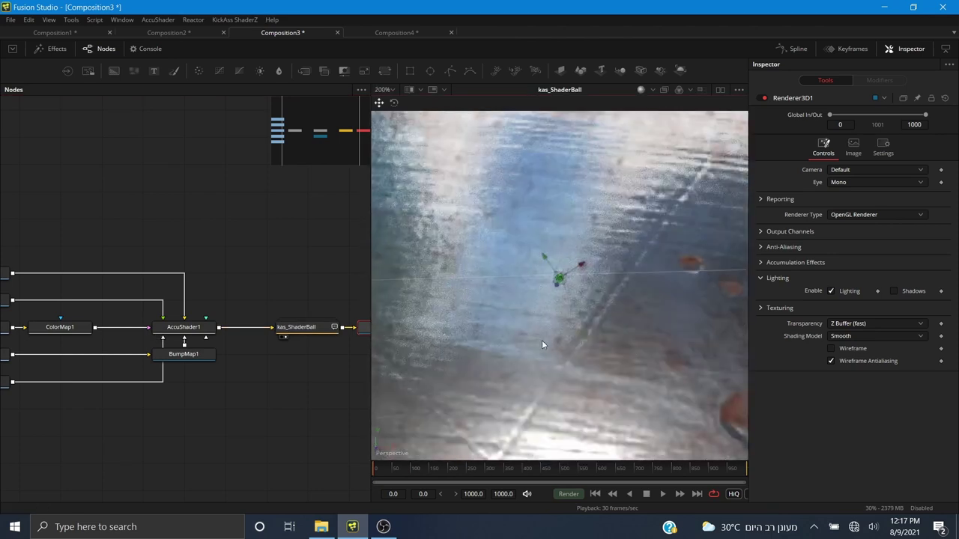
pyautogui.moveTo(542, 340); pyautogui.dragTo(555, 320)
# - View Renderer3D1 again and examine the rendered metal's surface detail and ring edges, both up close and in full frame
pyautogui.moveTo(247, 379); pyautogui.dragTo(188, 389)
pyautogui.moveTo(330, 337); pyautogui.dragTo(546, 264)
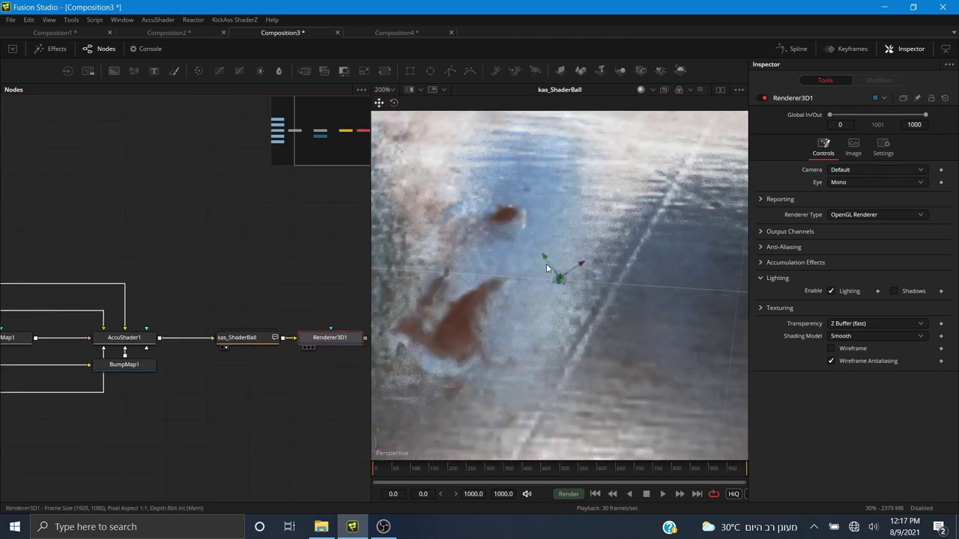
pyautogui.press('1')
pyautogui.scroll(3, 528, 266)
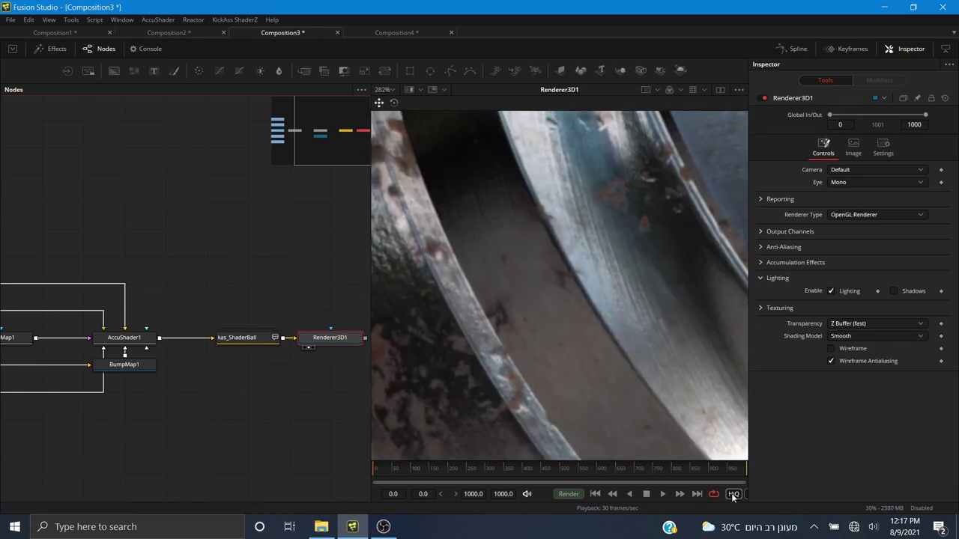
pyautogui.hotkey('ctrl', 'f')
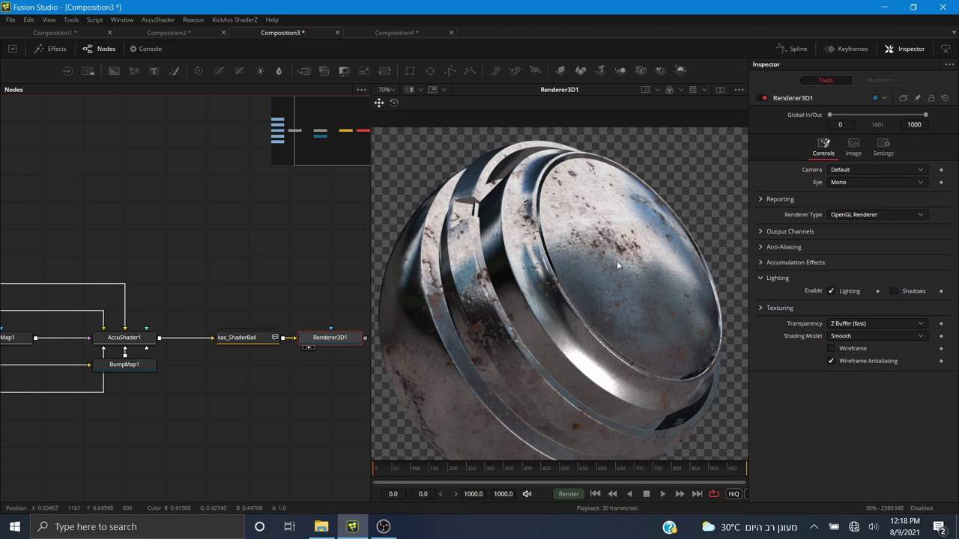
pyautogui.scroll(3, 615, 259)
pyautogui.scroll(-2, 522, 285)
pyautogui.scroll(-2, 521, 284)
pyautogui.moveTo(524, 285); pyautogui.dragTo(614, 270)
pyautogui.scroll(6, 499, 301)
pyautogui.scroll(-5, 497, 301)
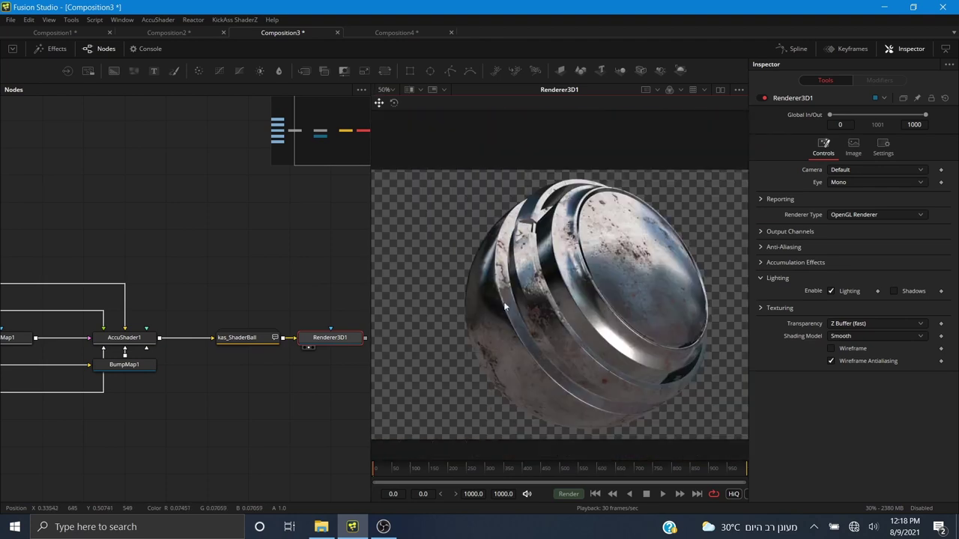
pyautogui.scroll(-4, 291, 326)
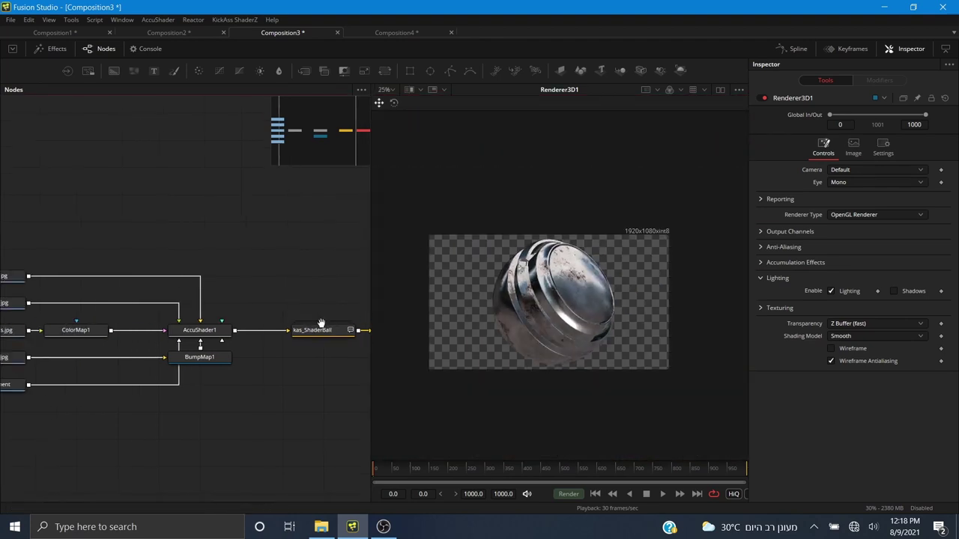
# - Look over the complete metal material node flow in Composition3, from the texture loaders to Renderer3D1
pyautogui.moveTo(106, 257); pyautogui.dragTo(372, 406)
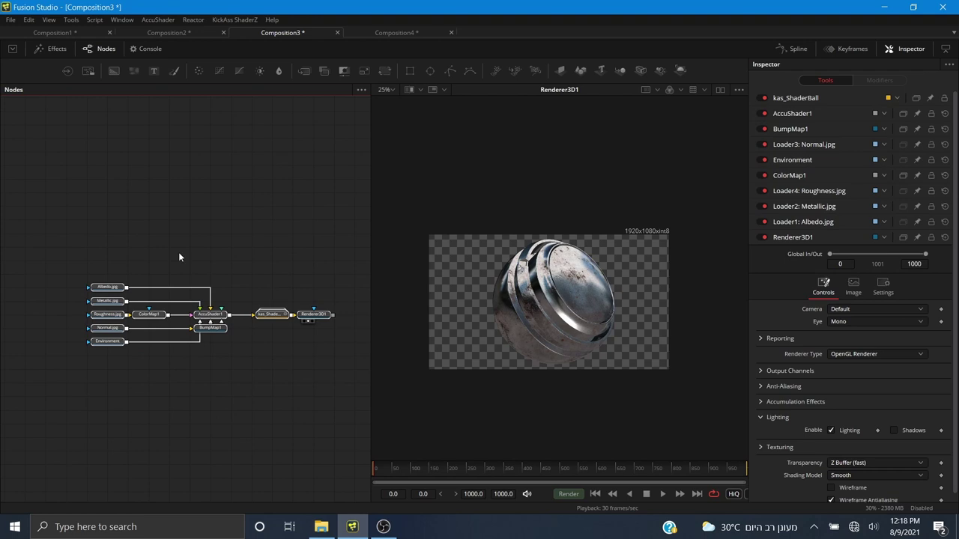
pyautogui.click(161, 32)
pyautogui.click(284, 32)
pyautogui.moveTo(76, 259); pyautogui.dragTo(310, 374)
pyautogui.click(317, 313)
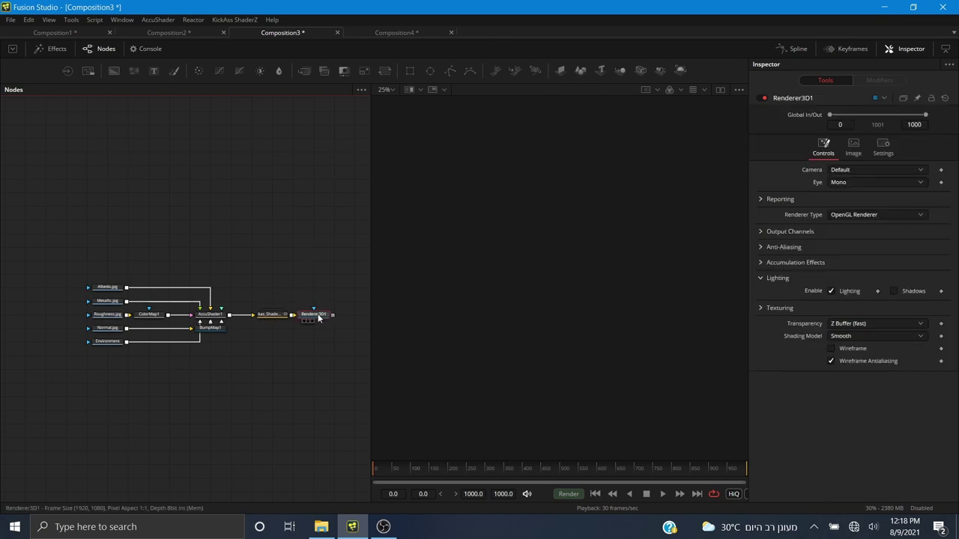
# - Delete all nodes of the brick material in Composition4
pyautogui.click(385, 32)
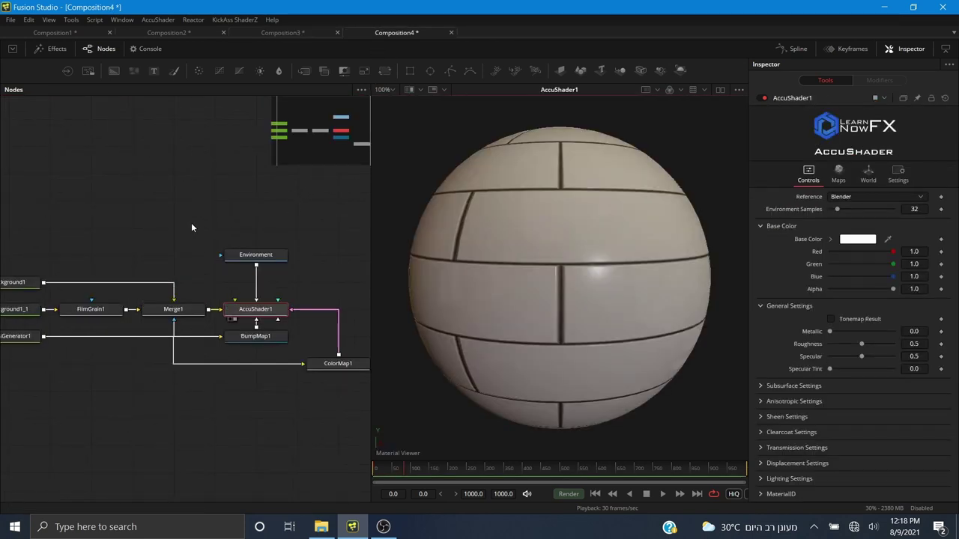
pyautogui.scroll(-3, 192, 224)
pyautogui.moveTo(604, 281); pyautogui.dragTo(437, 221)
pyautogui.moveTo(76, 197); pyautogui.dragTo(278, 333)
pyautogui.press('Delete')
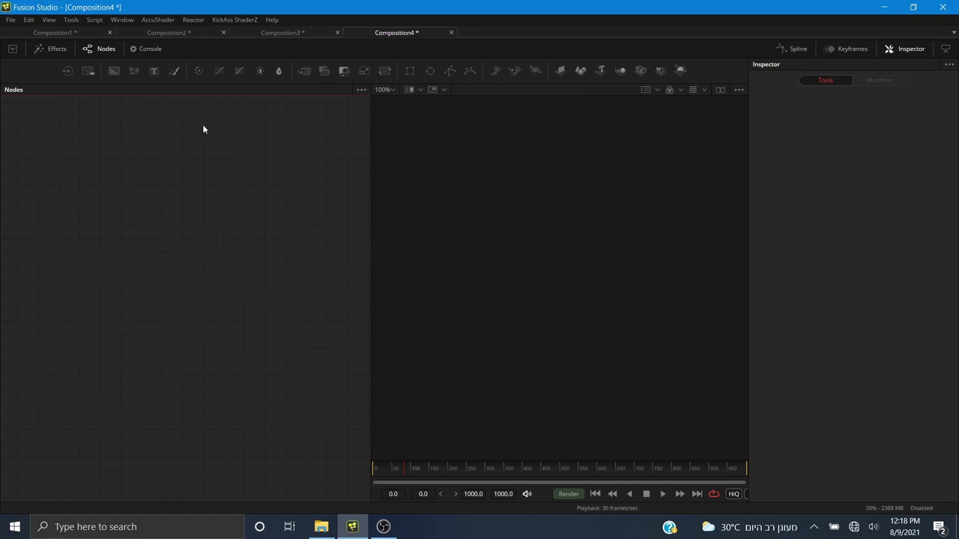
# - Create a new AccuShader project named Kitchen Tile with a width and height of 1024
pyautogui.click(157, 22)
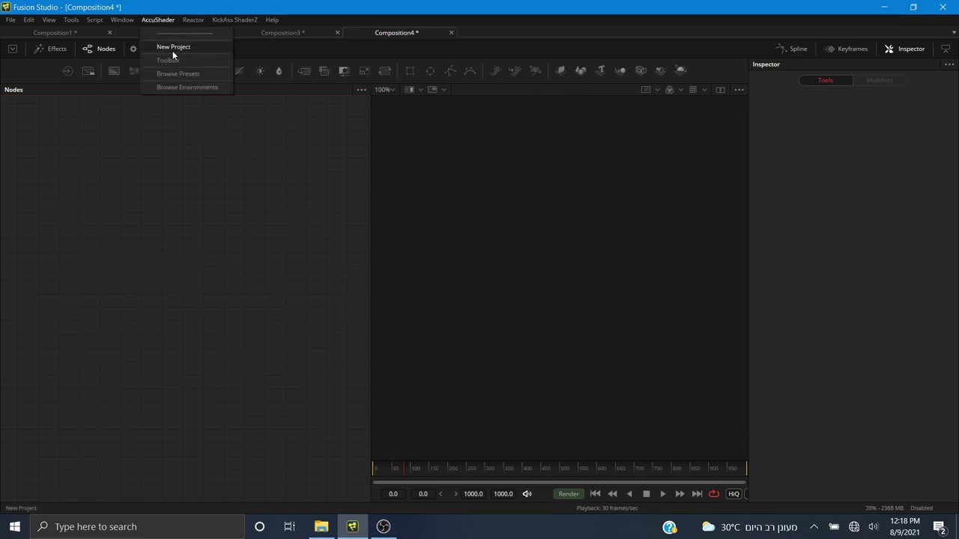
pyautogui.click(172, 50)
pyautogui.moveTo(420, 235); pyautogui.dragTo(319, 225)
pyautogui.write('Kitchen Tile')
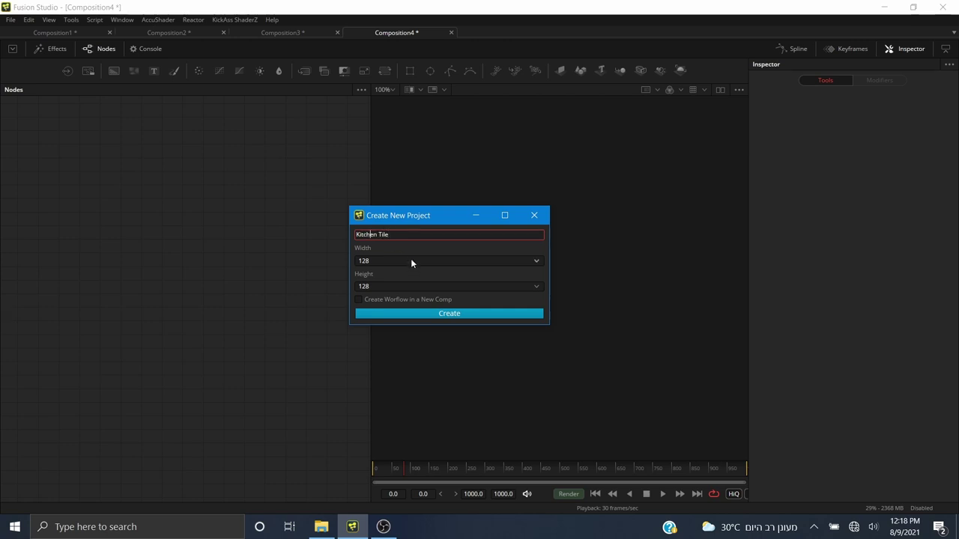
pyautogui.click(411, 258)
pyautogui.click(378, 317)
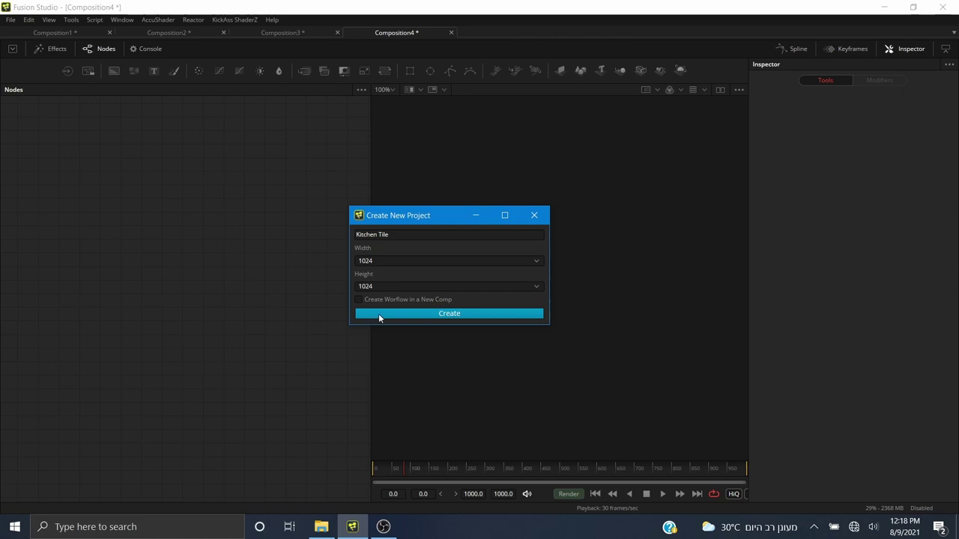
pyautogui.click(379, 312)
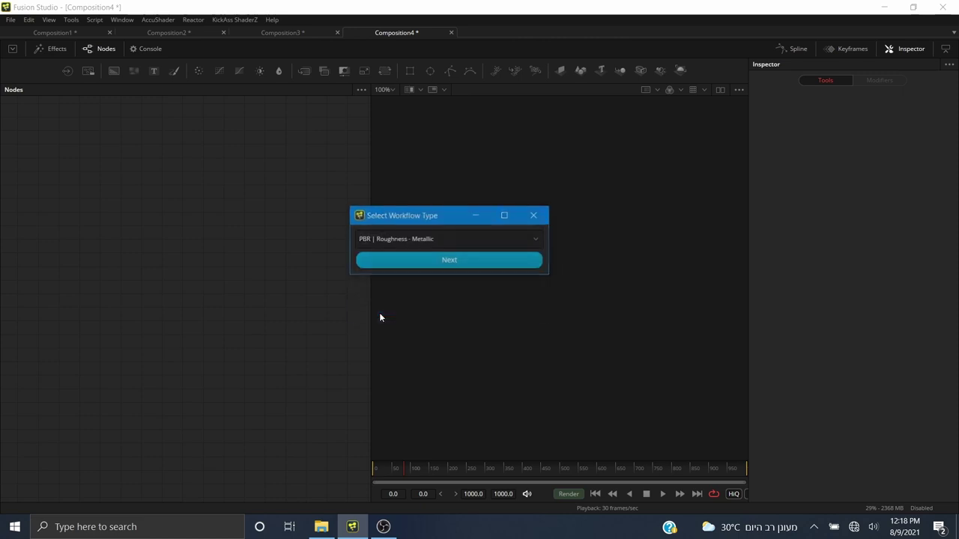
# - Choose the PBR | Roughness - Metallic workflow and the ornate room interior environment for the new project
pyautogui.click(387, 241)
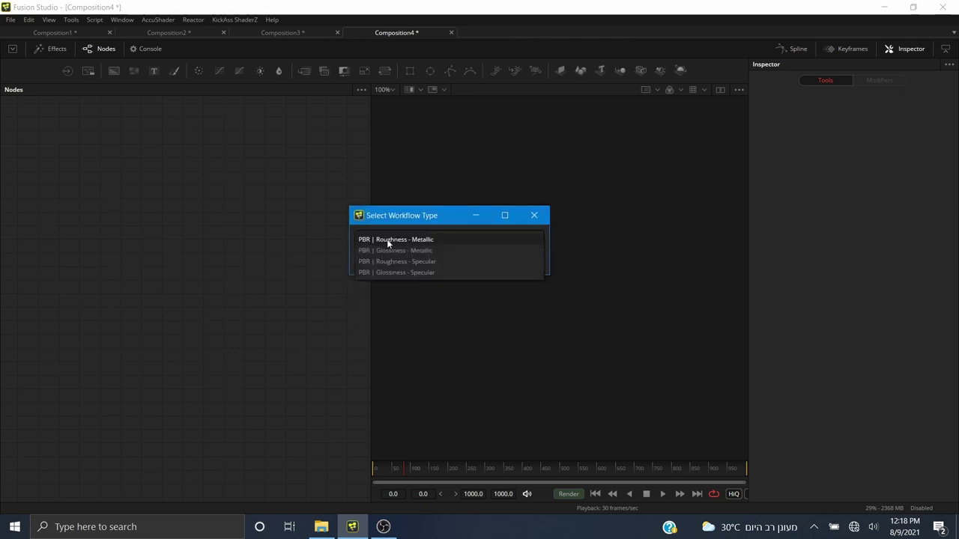
pyautogui.click(386, 239)
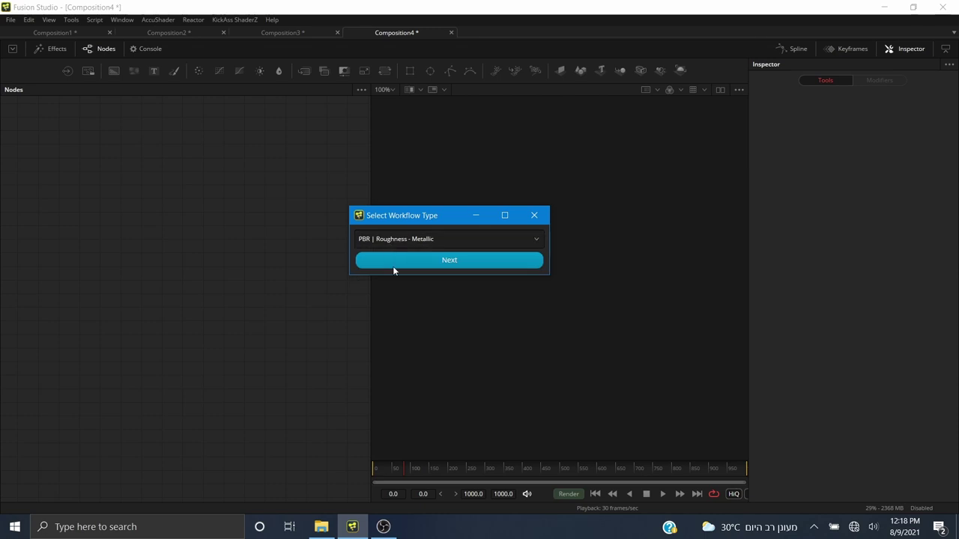
pyautogui.click(445, 260)
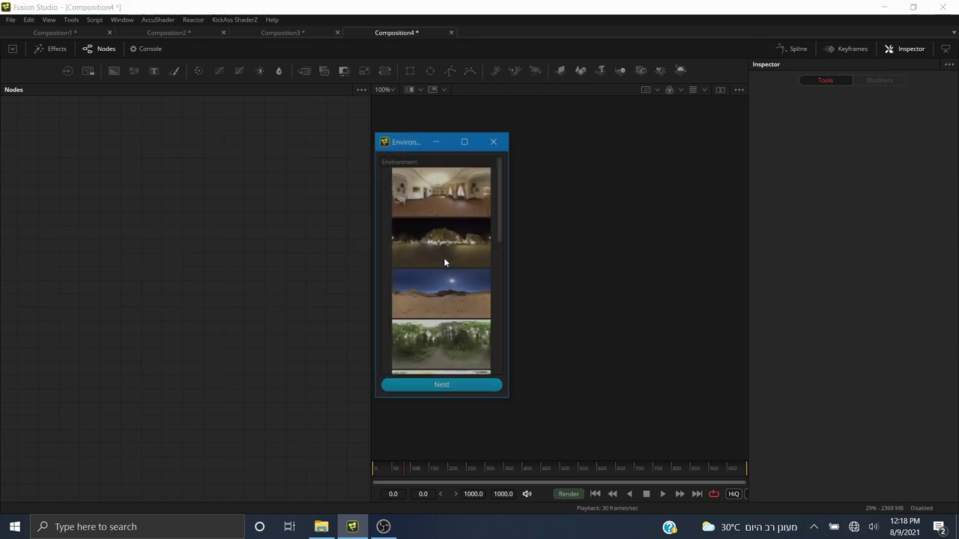
pyautogui.click(432, 200)
pyautogui.click(433, 387)
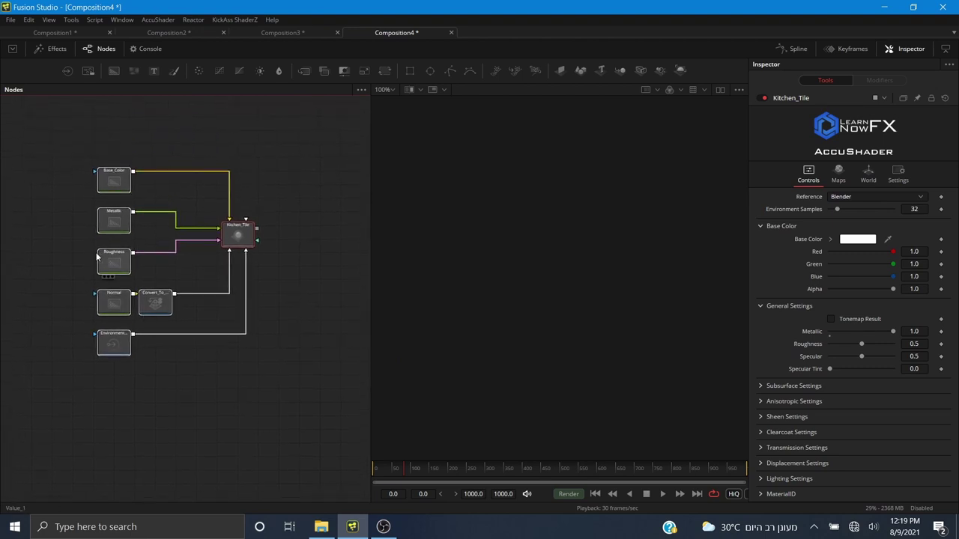
# - Turn off Show Tile Pictures for all nodes of the Kitchen_Tile material flow
pyautogui.rightClick(276, 224)
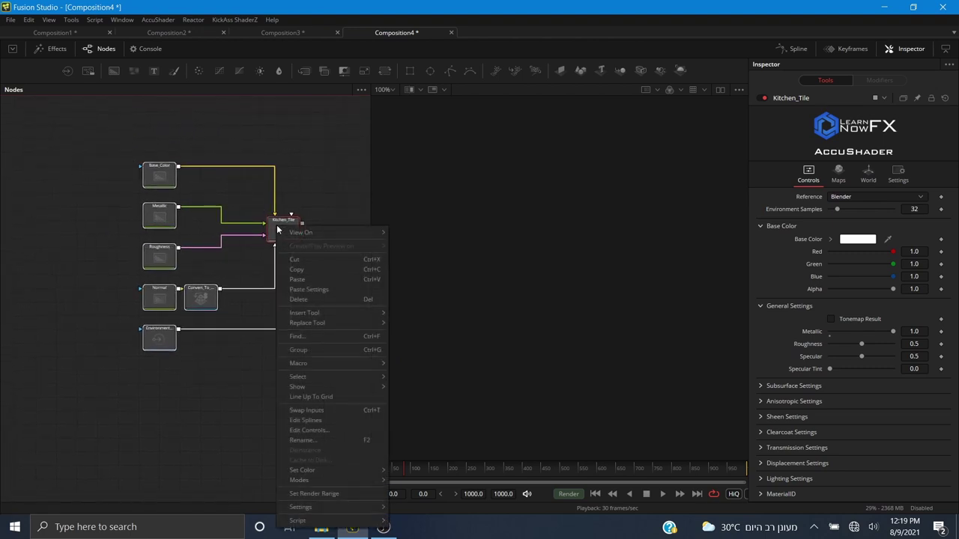
pyautogui.moveTo(306, 385)
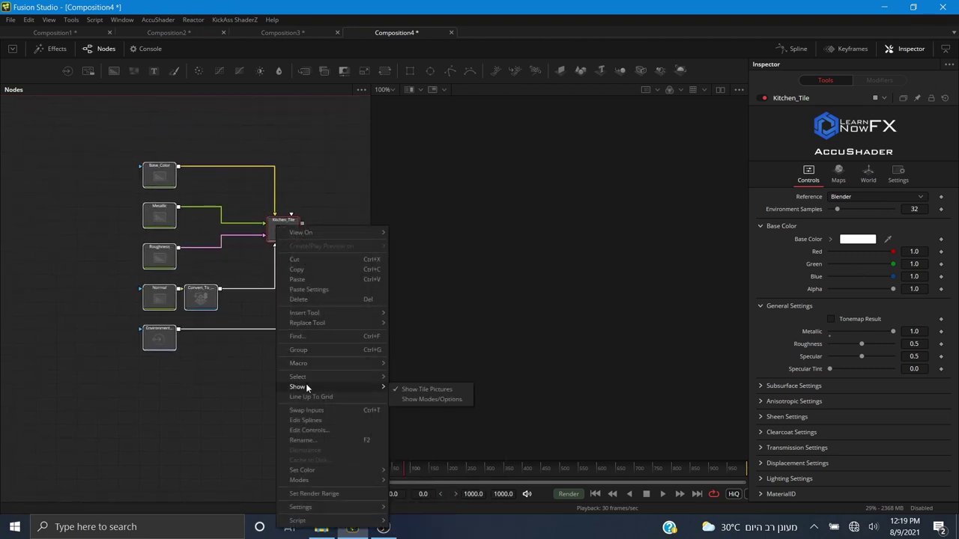
pyautogui.click(427, 389)
pyautogui.click(251, 387)
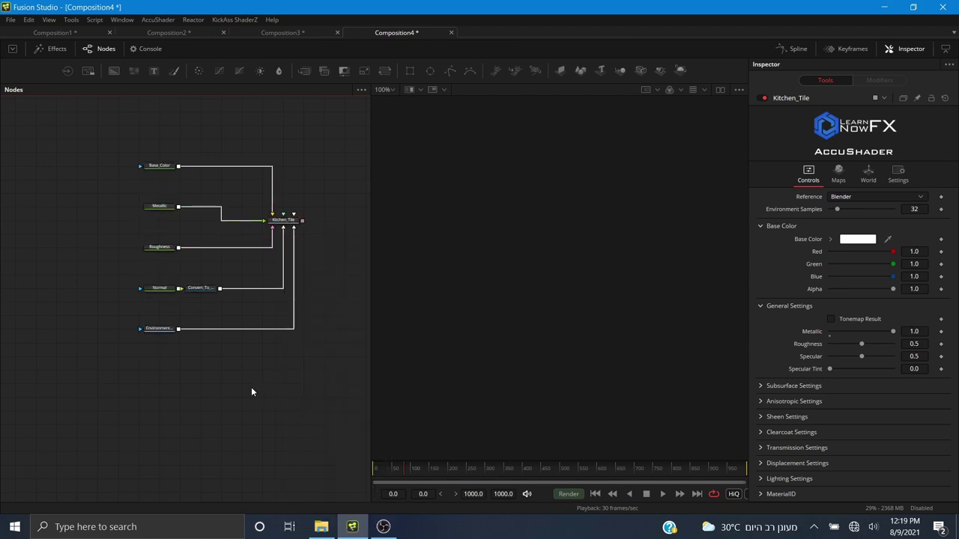
pyautogui.moveTo(239, 387); pyautogui.dragTo(262, 407)
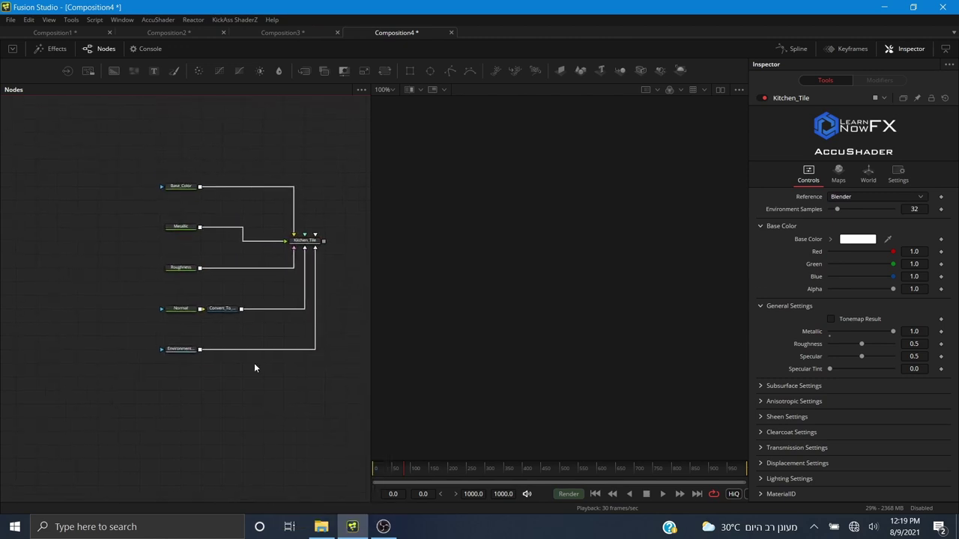
# - View the outputs of the material's map nodes one by one, and examine the Environment_Map image up close and in full
pyautogui.click(176, 192)
pyautogui.click(176, 233)
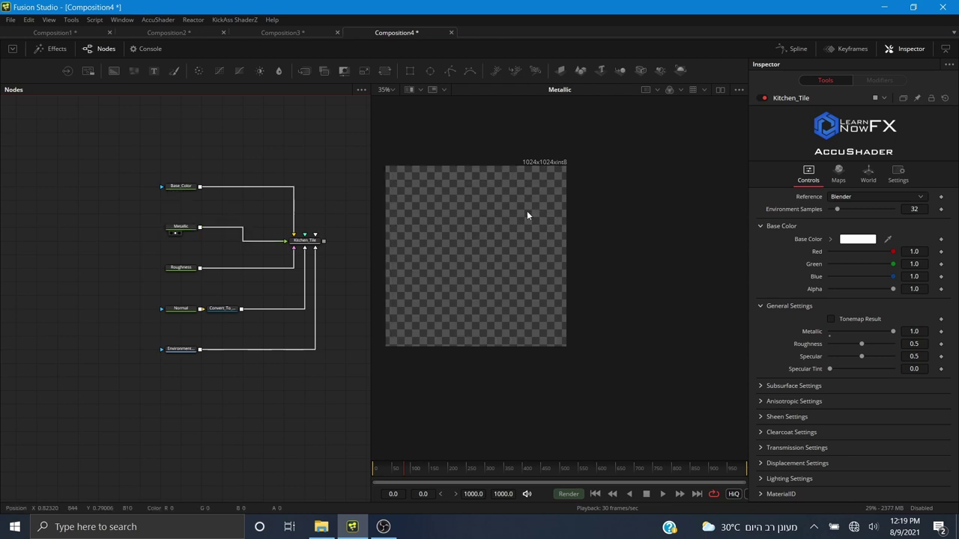
pyautogui.click(176, 274)
pyautogui.moveTo(182, 309); pyautogui.dragTo(438, 318)
pyautogui.moveTo(187, 345); pyautogui.dragTo(489, 272)
pyautogui.scroll(5, 506, 257)
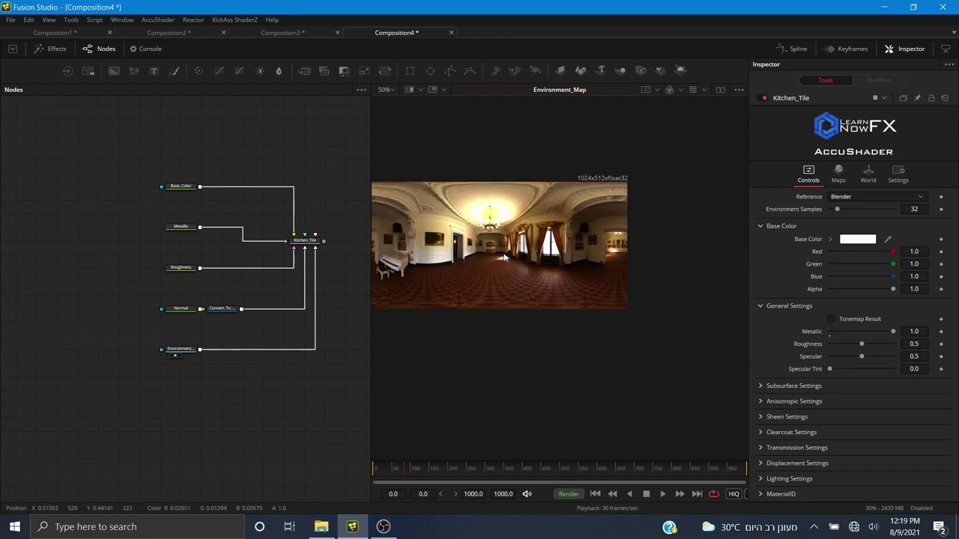
pyautogui.scroll(1, 451, 264)
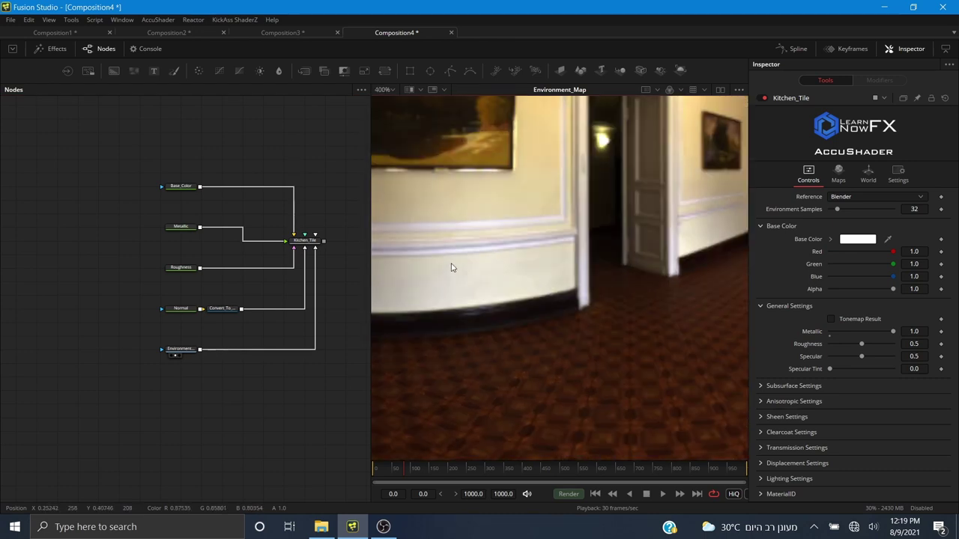
pyautogui.scroll(-4, 451, 265)
pyautogui.moveTo(498, 274); pyautogui.dragTo(544, 281)
pyautogui.scroll(1, 559, 267)
pyautogui.scroll(-2, 558, 265)
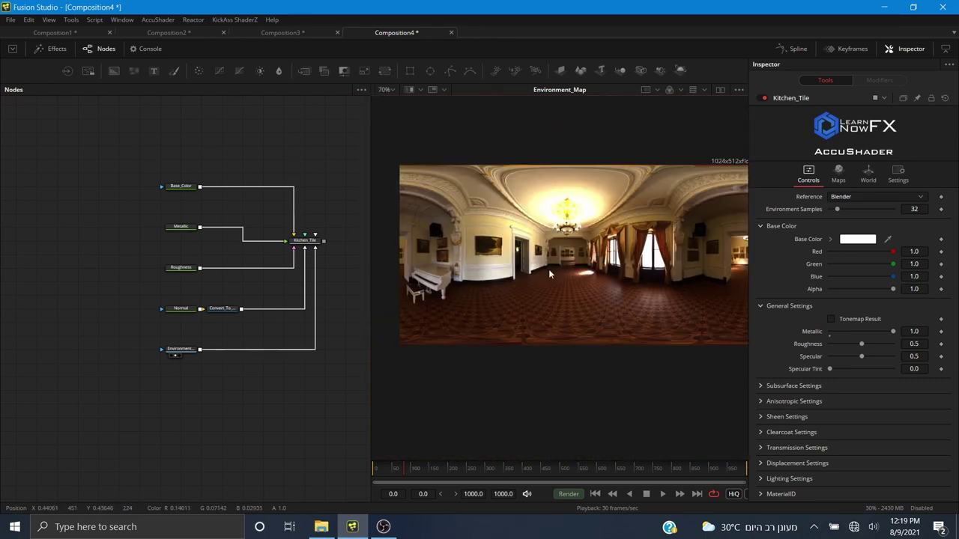
pyautogui.moveTo(545, 264); pyautogui.dragTo(530, 264)
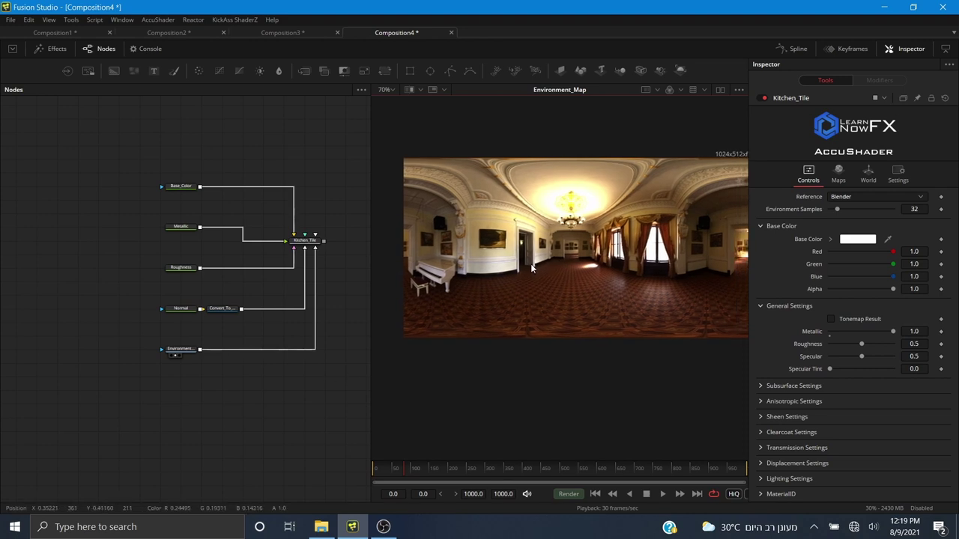
# - Delete the Base_Color, Metallic, Roughness and Normal nodes, and place Convert_To_Normals in line with Kitchen_Tile
pyautogui.click(179, 189)
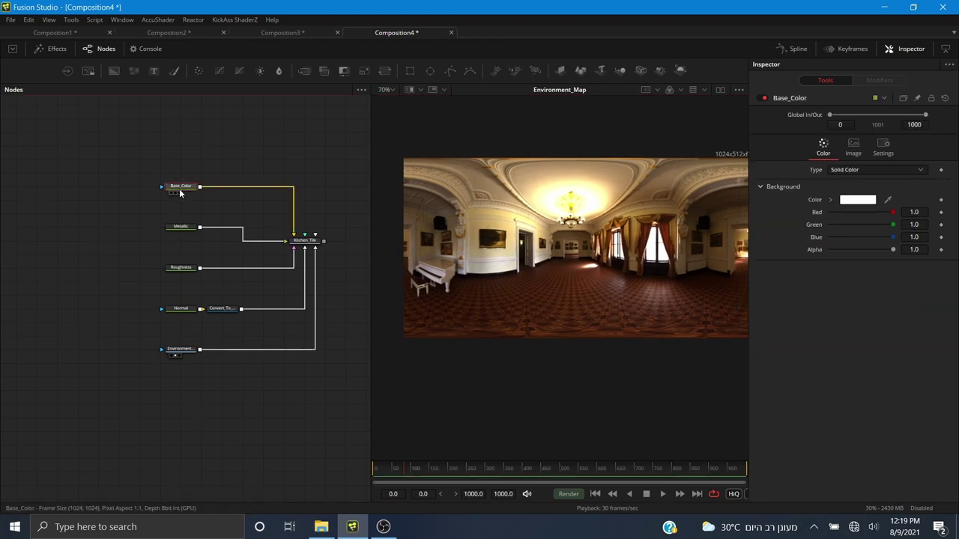
pyautogui.press('Delete')
pyautogui.click(180, 227)
pyautogui.press('Delete')
pyautogui.click(298, 241)
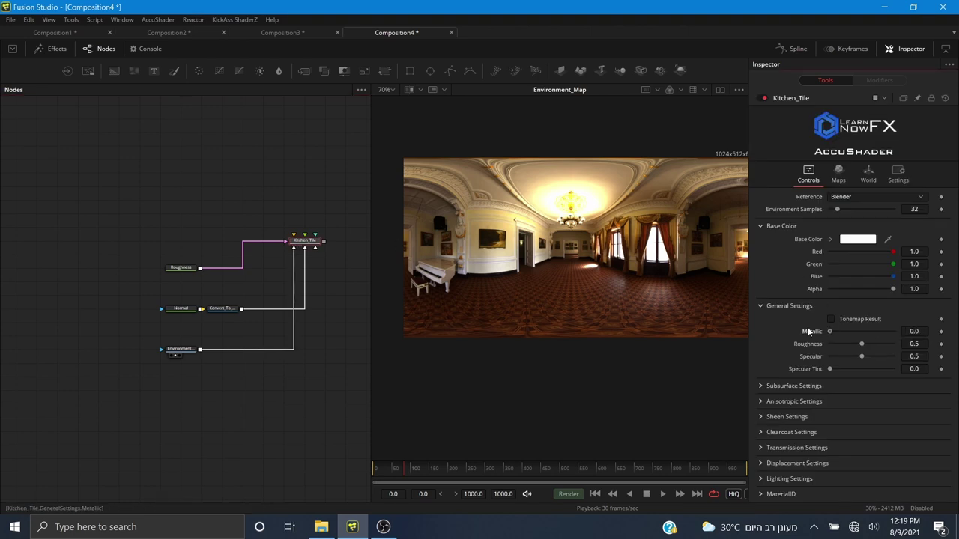
pyautogui.click(180, 268)
pyautogui.press('Delete')
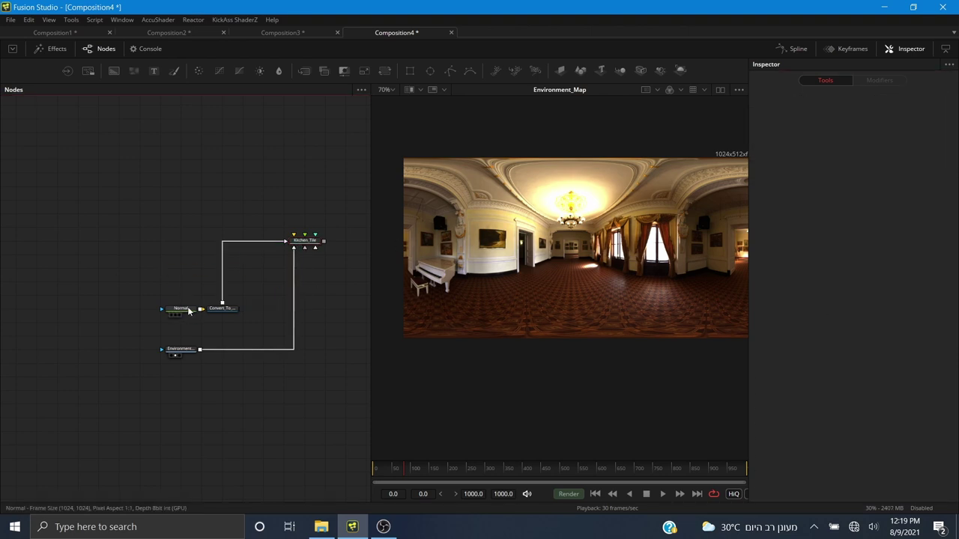
pyautogui.click(180, 311)
pyautogui.press('Delete')
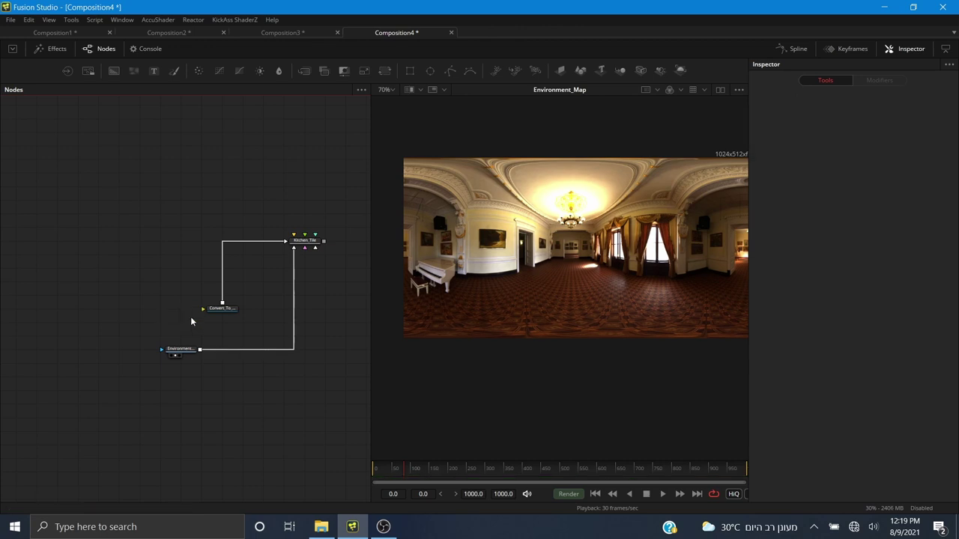
pyautogui.moveTo(221, 313); pyautogui.dragTo(184, 252)
pyautogui.click(170, 241)
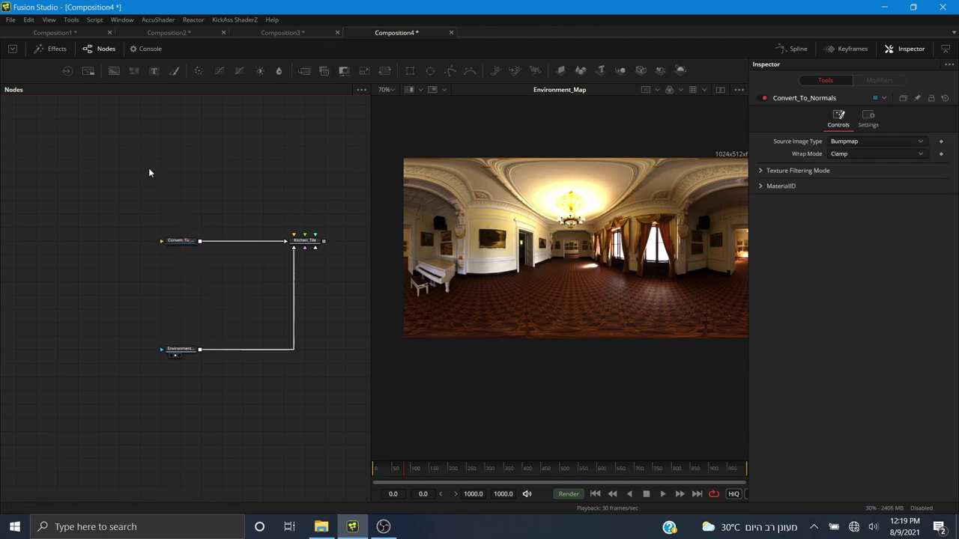
# - Add a Brick Pattern from the AccuShader Toolbox, place it above Convert_To_Normals, and close the toolbox
pyautogui.click(156, 19)
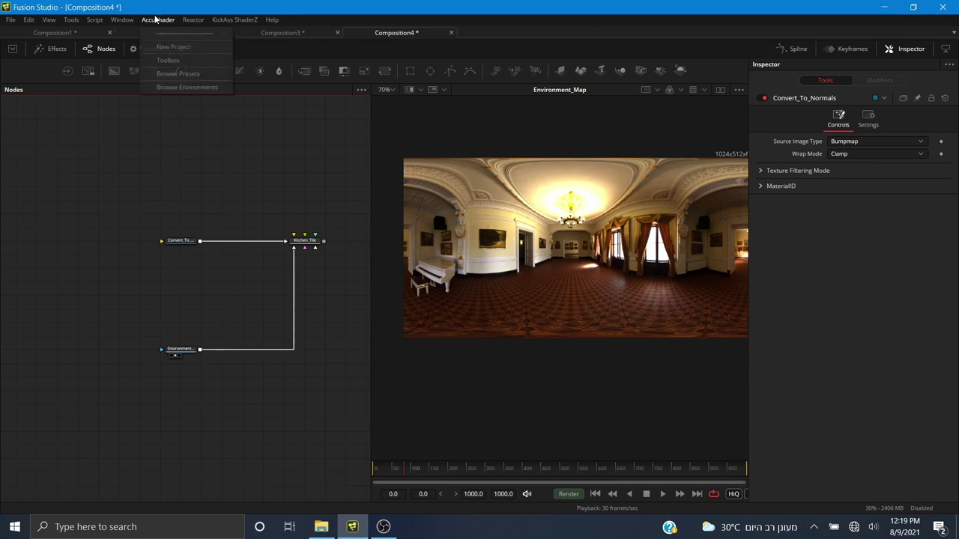
pyautogui.click(170, 58)
pyautogui.moveTo(47, 110); pyautogui.dragTo(330, 79)
pyautogui.click(170, 286)
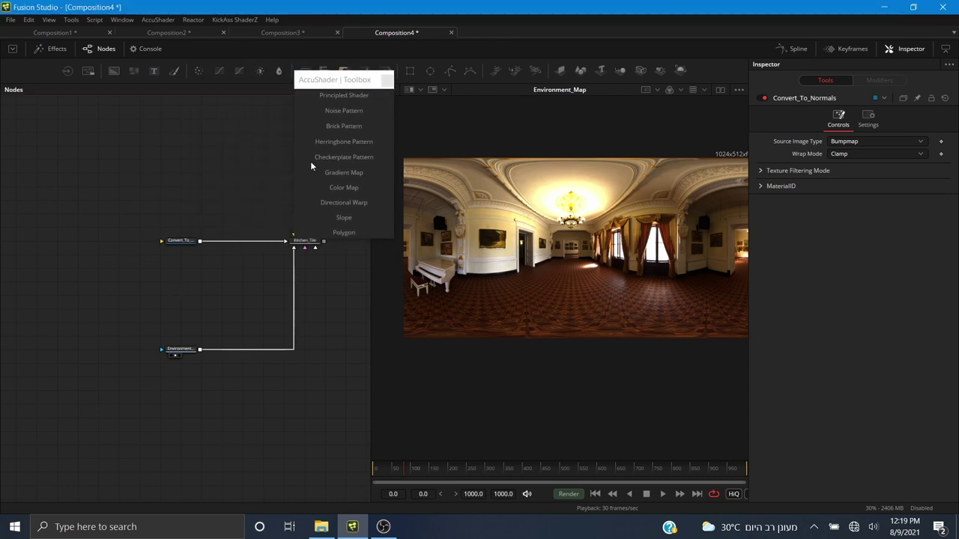
pyautogui.click(339, 124)
pyautogui.moveTo(138, 370); pyautogui.dragTo(191, 218)
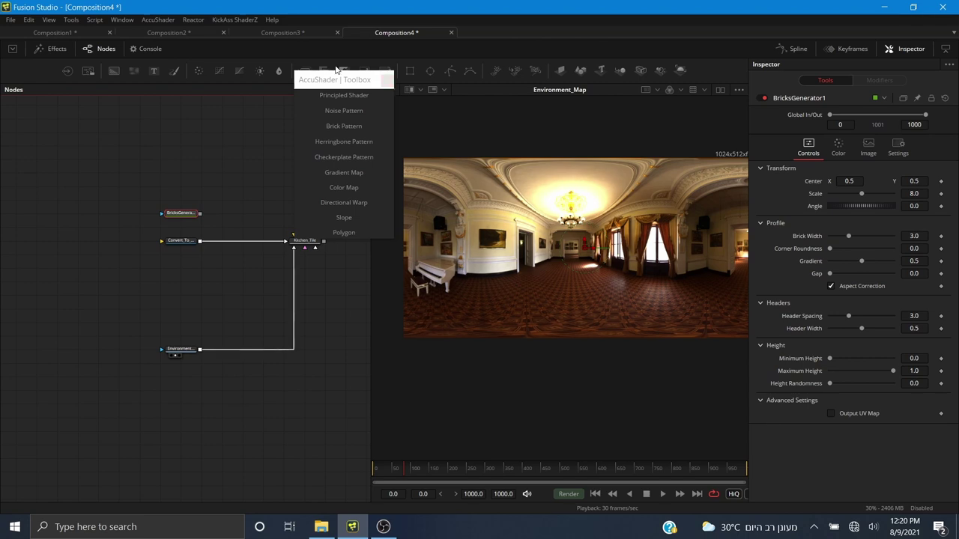
pyautogui.moveTo(327, 84); pyautogui.dragTo(307, 159)
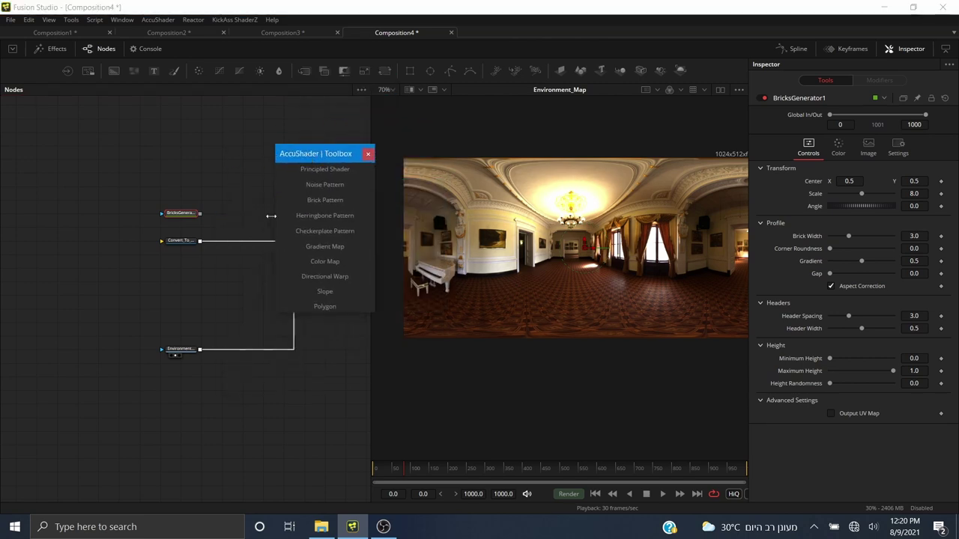
pyautogui.click(366, 155)
# - View the brick pattern and set its Header Spacing to 0.0 and Brick Width to 2.0
pyautogui.moveTo(180, 213); pyautogui.dragTo(517, 200)
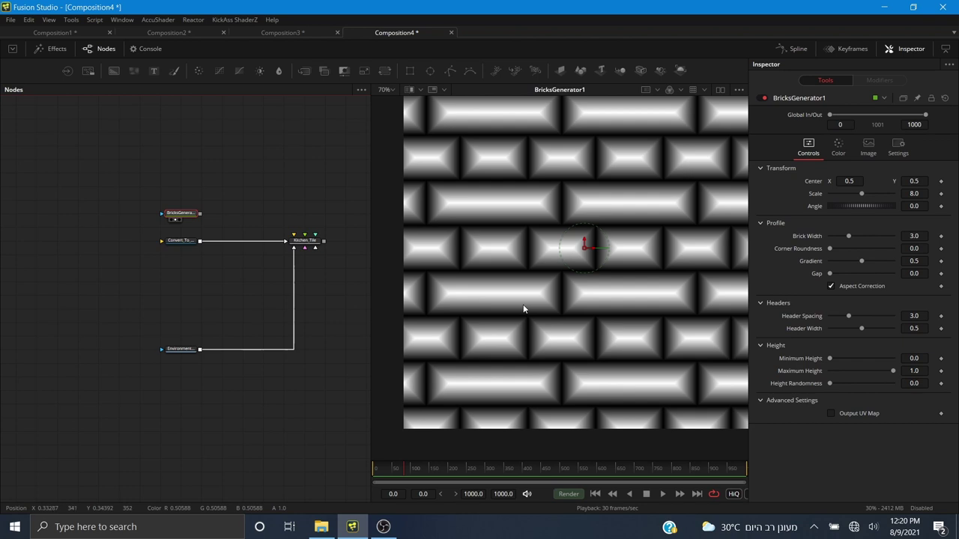
pyautogui.scroll(-2, 523, 304)
pyautogui.scroll(2, 539, 247)
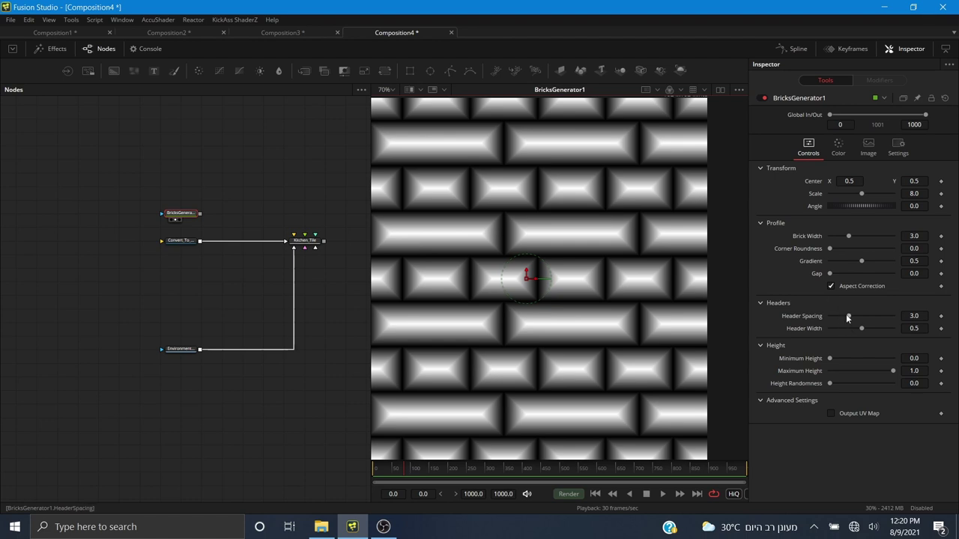
pyautogui.moveTo(847, 319); pyautogui.dragTo(829, 319)
pyautogui.scroll(-2, 563, 290)
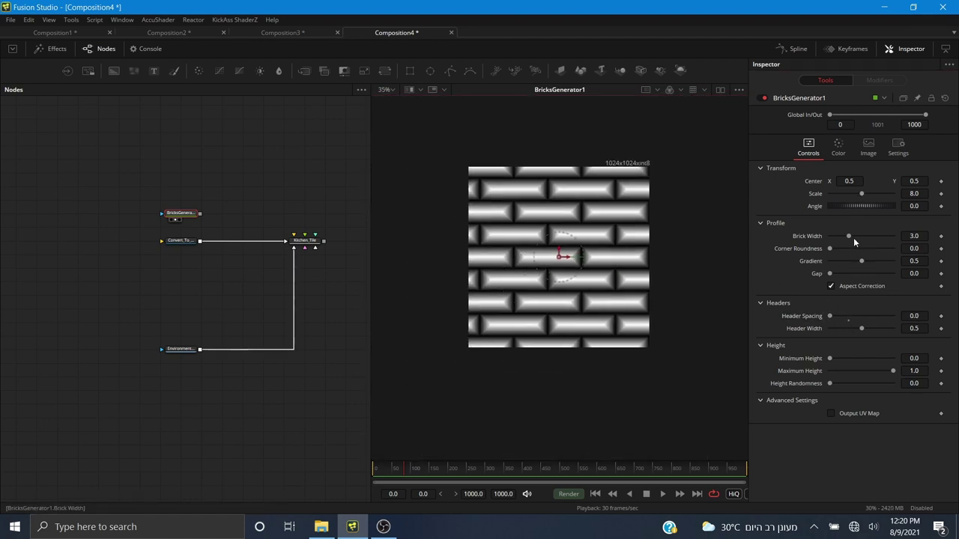
pyautogui.click(914, 236)
pyautogui.write('2')
pyautogui.press('Return')
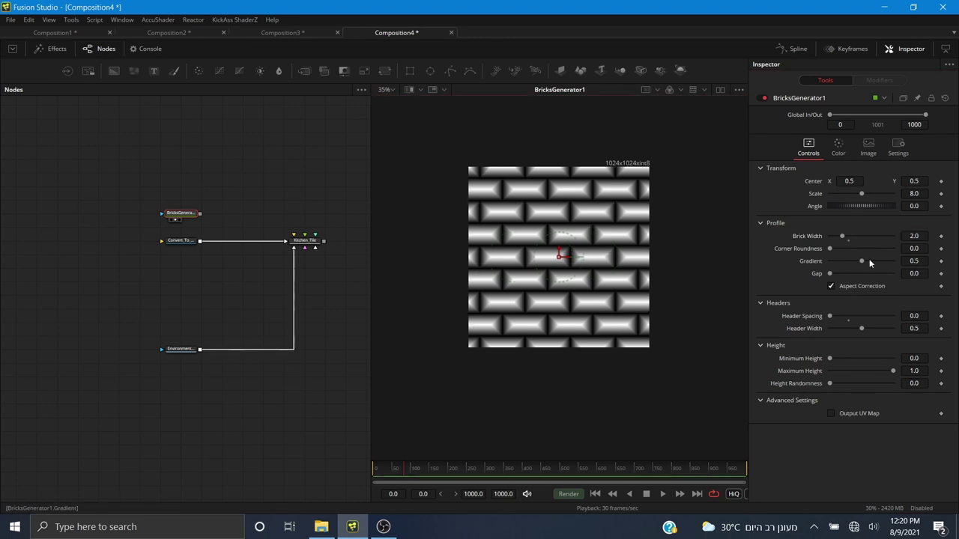
# - Reduce the brick pattern's Gradient to 0.0228 for thin, sharp joint lines
pyautogui.moveTo(859, 259); pyautogui.dragTo(832, 261)
pyautogui.scroll(10, 606, 278)
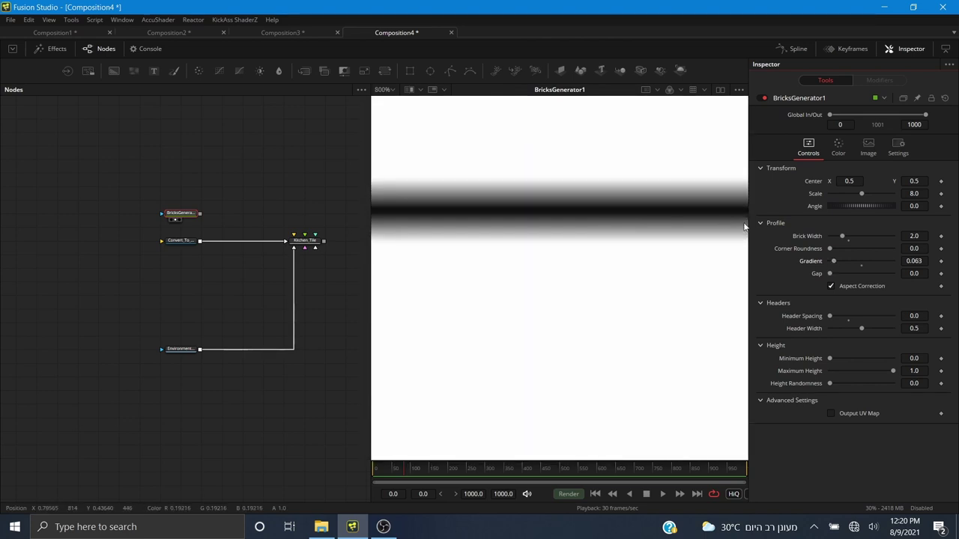
pyautogui.moveTo(830, 263); pyautogui.dragTo(804, 258)
pyautogui.scroll(-10, 475, 283)
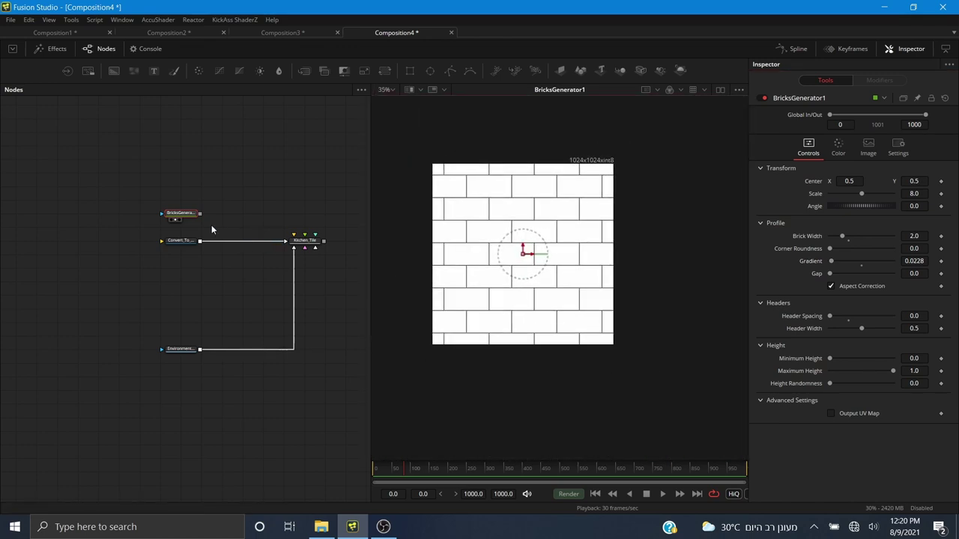
# - View Kitchen_Tile and connect the brick pattern to its Base Color Material input and to Convert_To_Normals
pyautogui.moveTo(303, 241); pyautogui.dragTo(559, 206)
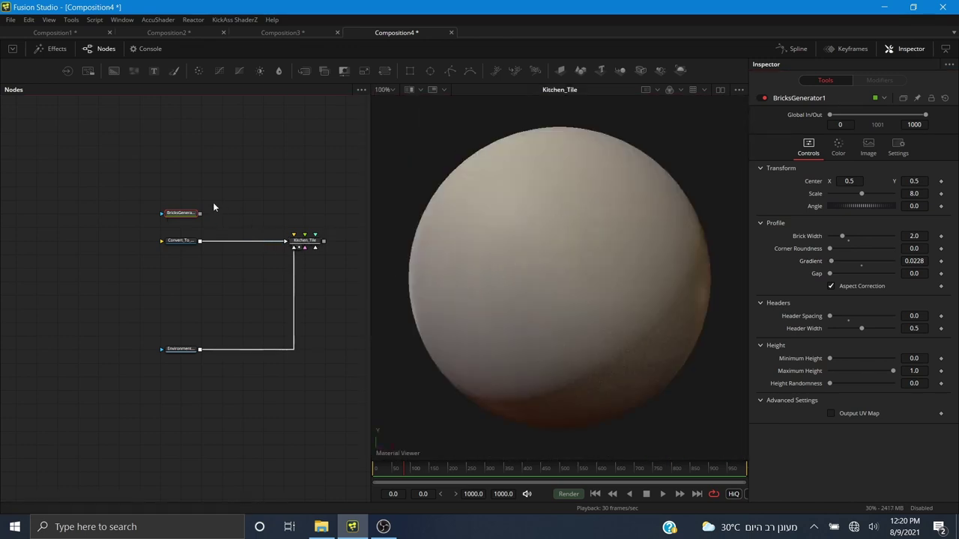
pyautogui.moveTo(200, 214); pyautogui.dragTo(313, 245)
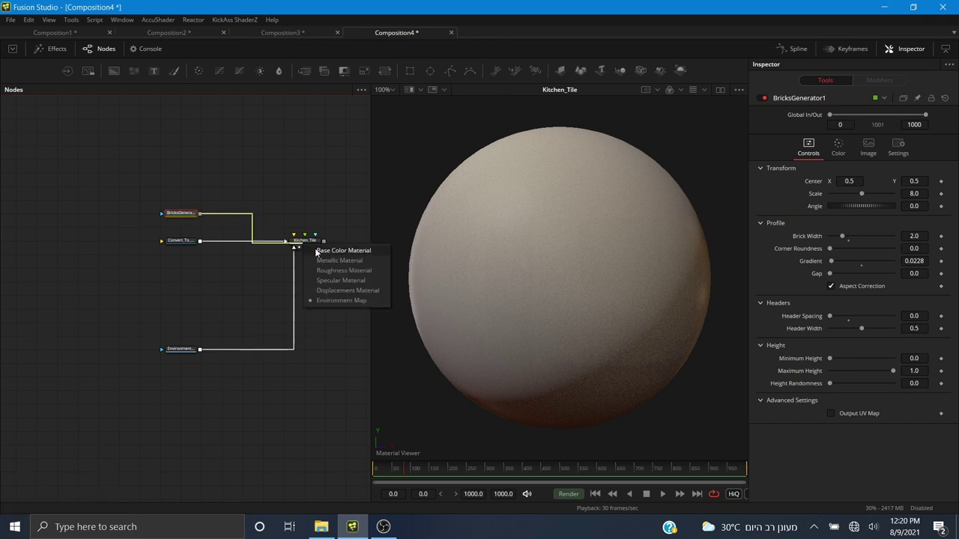
pyautogui.click(343, 250)
pyautogui.moveTo(636, 293); pyautogui.dragTo(574, 294)
pyautogui.moveTo(200, 213); pyautogui.dragTo(223, 244)
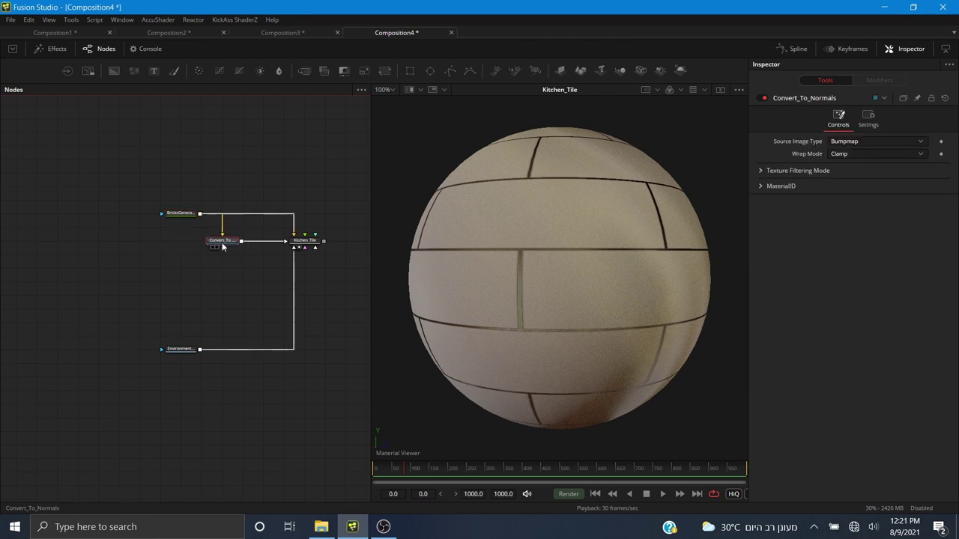
# - Set Convert_To_Normals to a Heightmap source image type with a Height Scale of 5.0
pyautogui.click(850, 142)
pyautogui.click(842, 132)
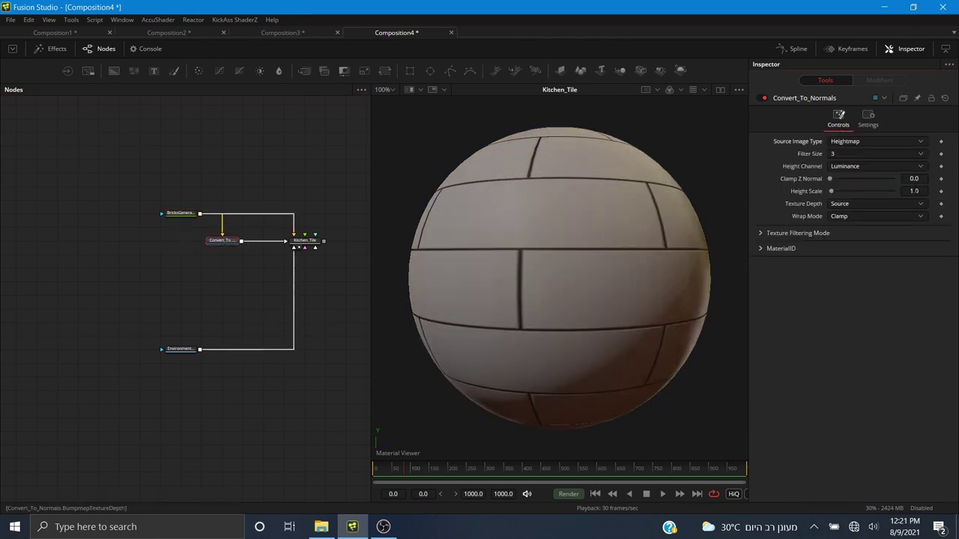
pyautogui.write('5')
pyautogui.press('Return')
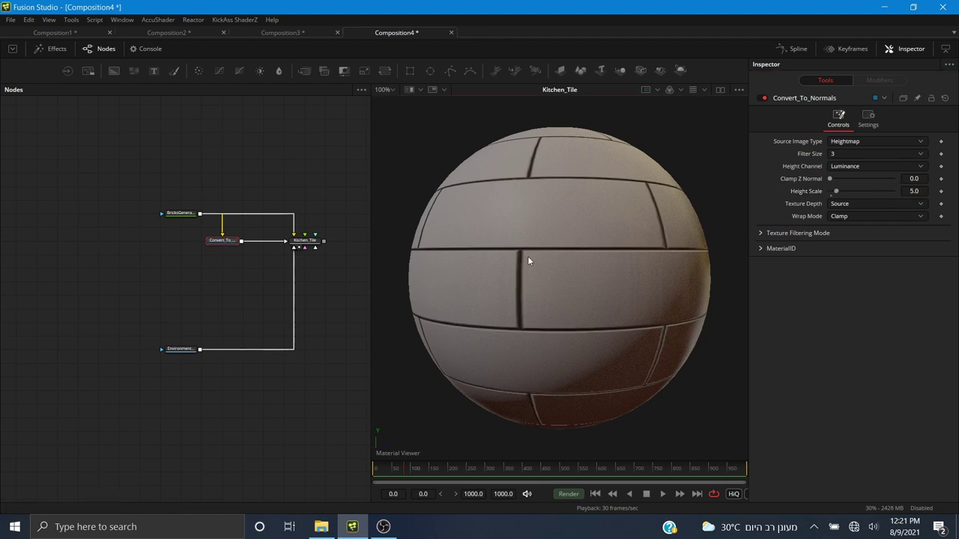
pyautogui.moveTo(485, 282)
pyautogui.mouseDown()
pyautogui.moveTo(650, 298)
pyautogui.moveTo(363, 308)
pyautogui.mouseUp()
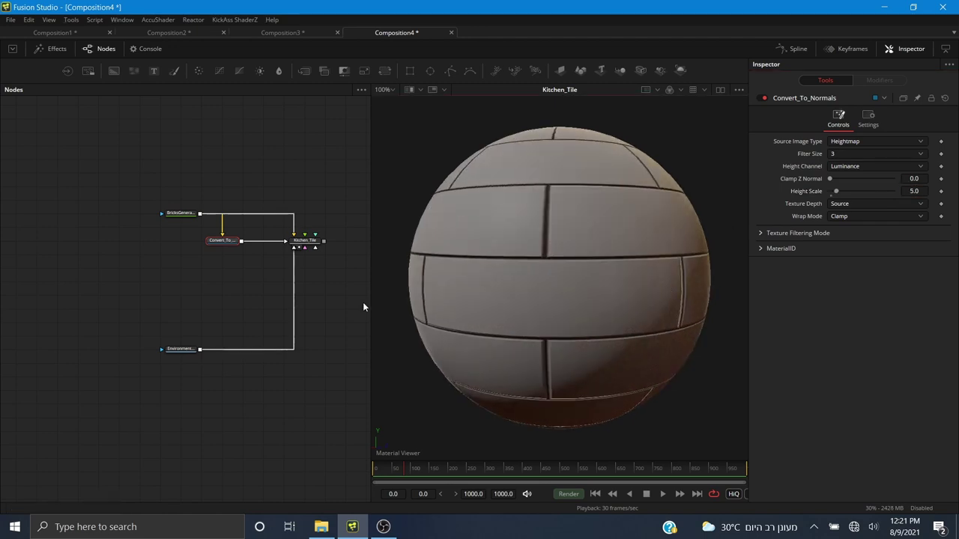
# - Detach the brick pattern from Kitchen_Tile and Convert_To_Normals, move it aside, and view it on its own
pyautogui.click(307, 240)
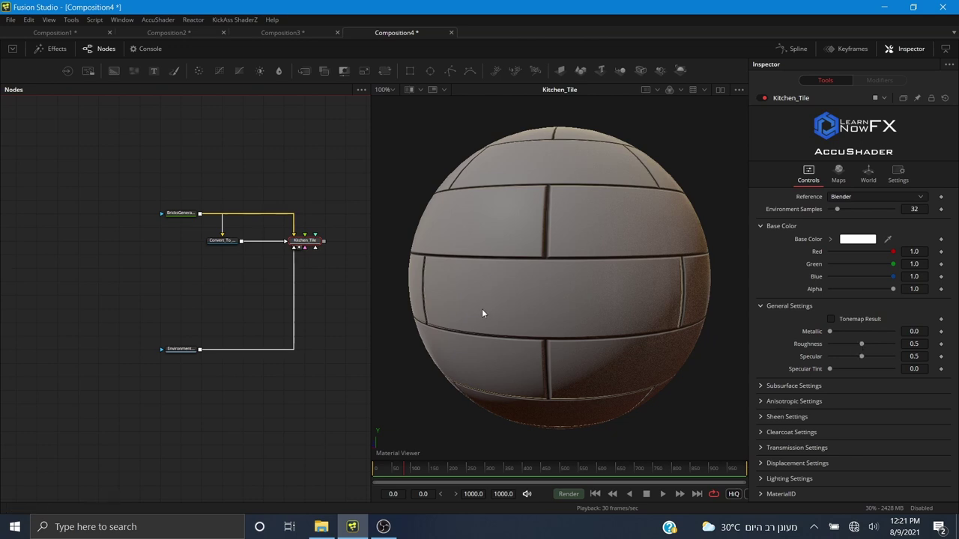
pyautogui.moveTo(535, 279)
pyautogui.mouseDown()
pyautogui.moveTo(549, 222)
pyautogui.moveTo(543, 168)
pyautogui.moveTo(427, 336)
pyautogui.moveTo(668, 204)
pyautogui.moveTo(514, 245)
pyautogui.moveTo(554, 242)
pyautogui.moveTo(549, 193)
pyautogui.moveTo(545, 247)
pyautogui.moveTo(435, 279)
pyautogui.moveTo(540, 307)
pyautogui.moveTo(541, 297)
pyautogui.mouseUp()
pyautogui.moveTo(206, 296)
pyautogui.mouseDown()
pyautogui.moveTo(332, 315)
pyautogui.moveTo(261, 303)
pyautogui.moveTo(204, 313)
pyautogui.mouseUp()
pyautogui.click(190, 242)
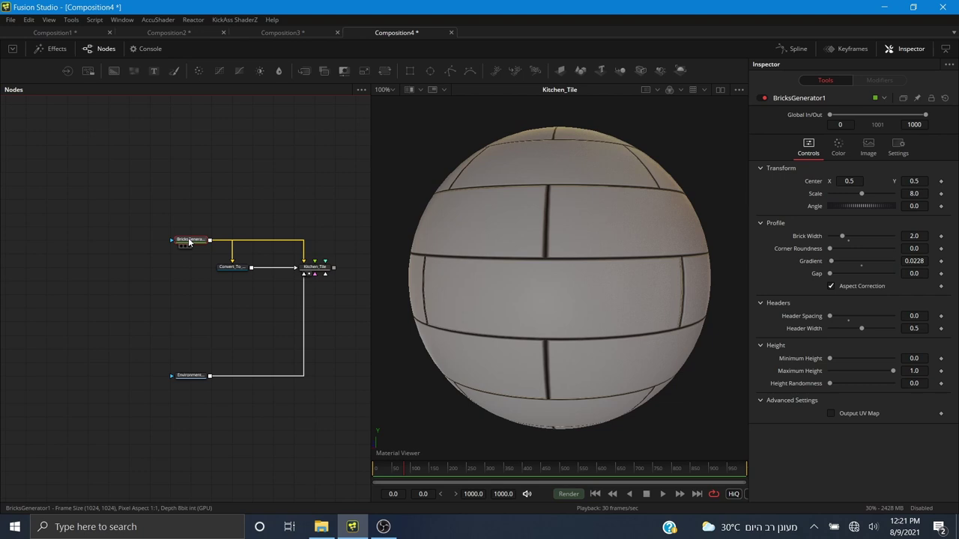
pyautogui.moveTo(190, 240); pyautogui.dragTo(66, 229)
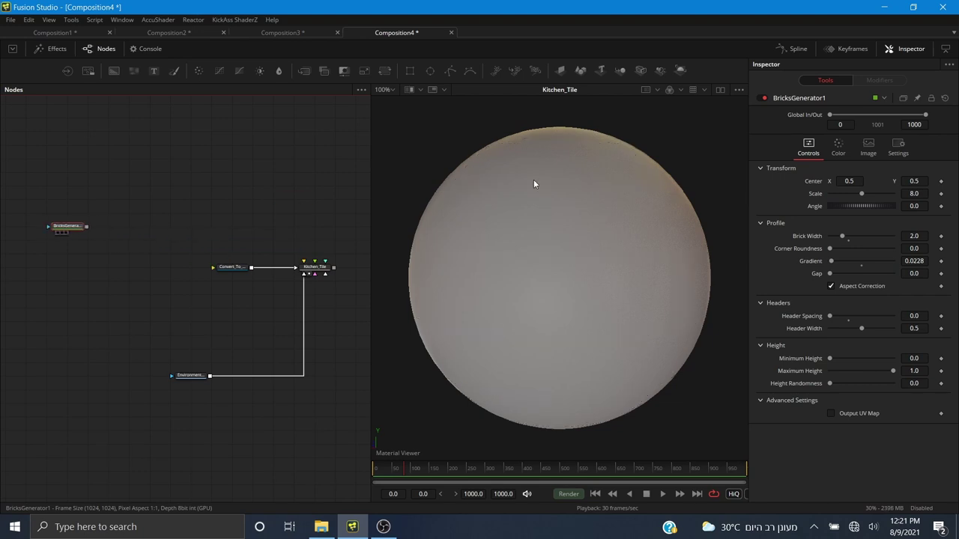
pyautogui.moveTo(534, 184); pyautogui.dragTo(525, 187)
pyautogui.scroll(-3, 475, 207)
pyautogui.moveTo(128, 263); pyautogui.dragTo(191, 257)
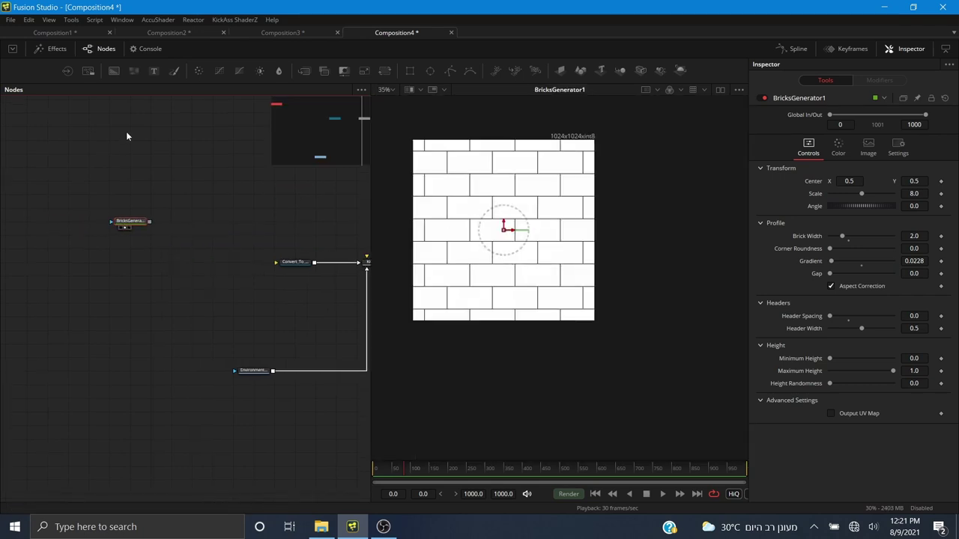
# - Add a black Background below the brick pattern and view it
pyautogui.moveTo(118, 70); pyautogui.dragTo(142, 247)
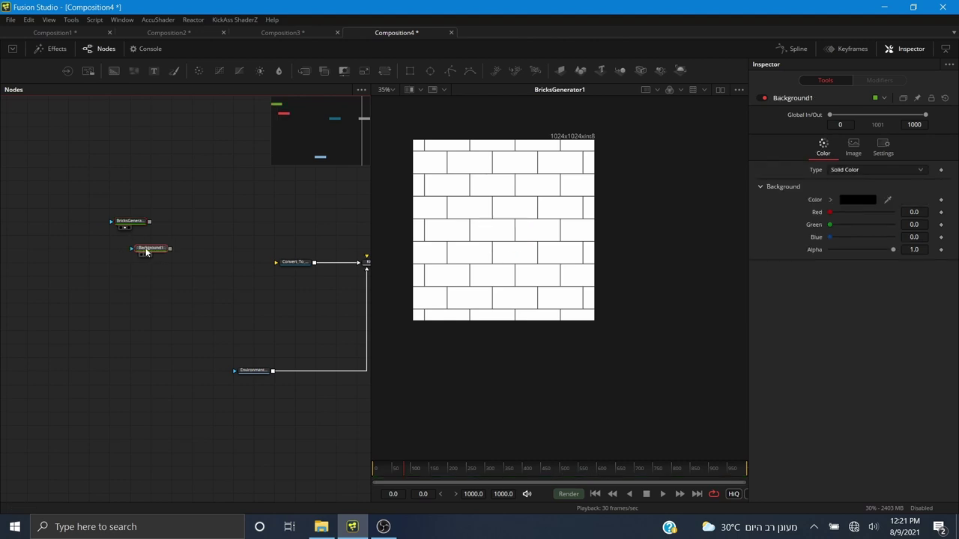
pyautogui.press('1')
pyautogui.moveTo(156, 250); pyautogui.dragTo(138, 270)
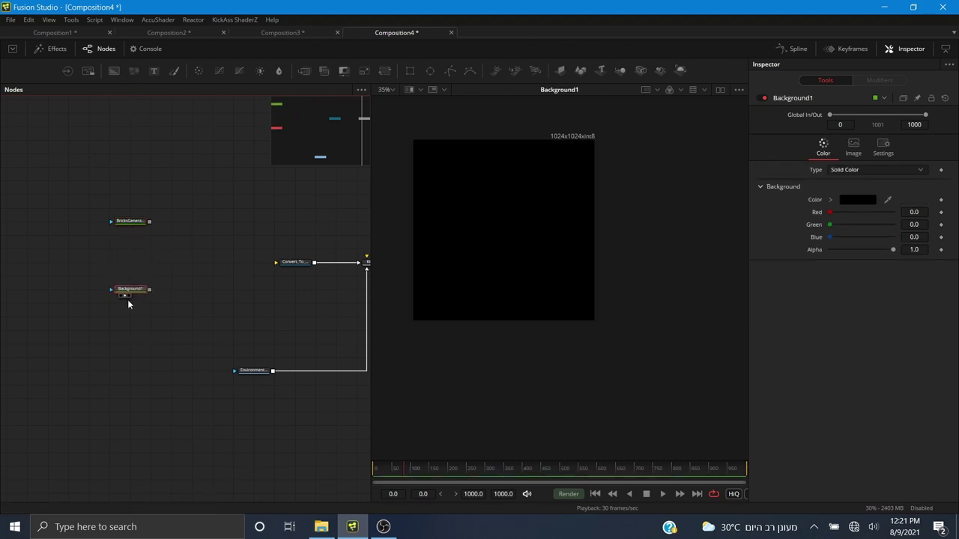
# - Duplicate the Background directly above the original, view the copy, and set its color to white
pyautogui.click(122, 275)
pyautogui.hotkey('ctrl', 'v')
pyautogui.press('1')
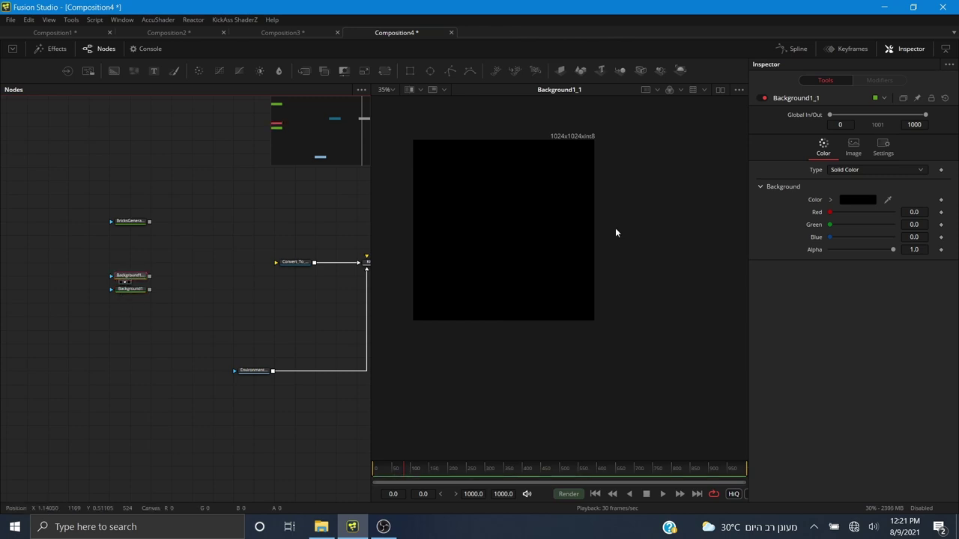
pyautogui.click(849, 202)
pyautogui.click(829, 210)
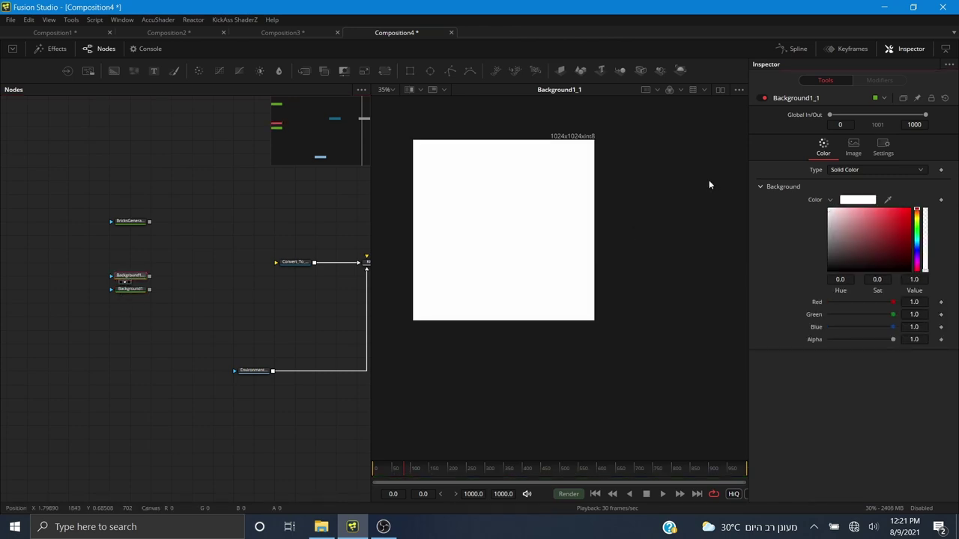
# - Add a Grain tool after the black Background and view it
pyautogui.click(135, 291)
pyautogui.hotkey('shift', 'space')
pyautogui.write('grn')
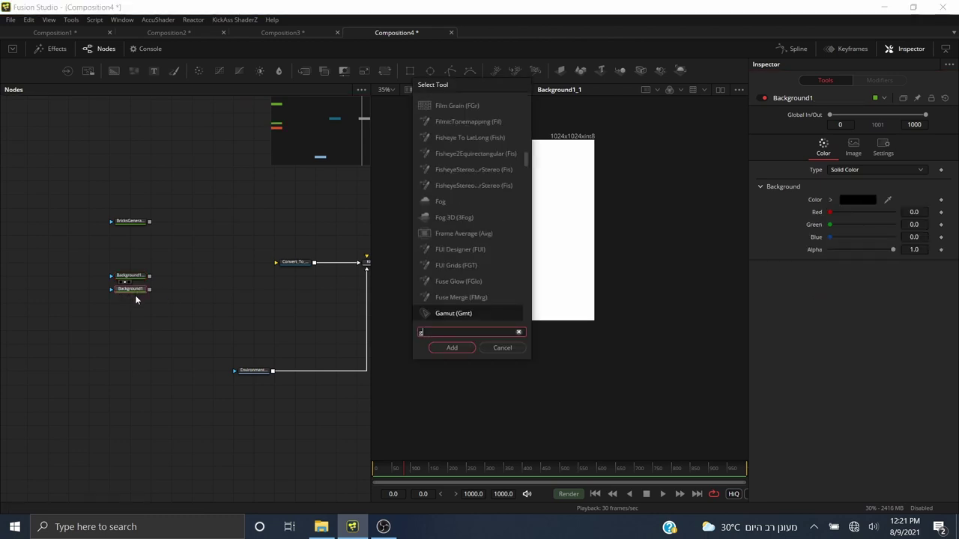
pyautogui.click(452, 347)
pyautogui.press('2')
pyautogui.scroll(4, 491, 220)
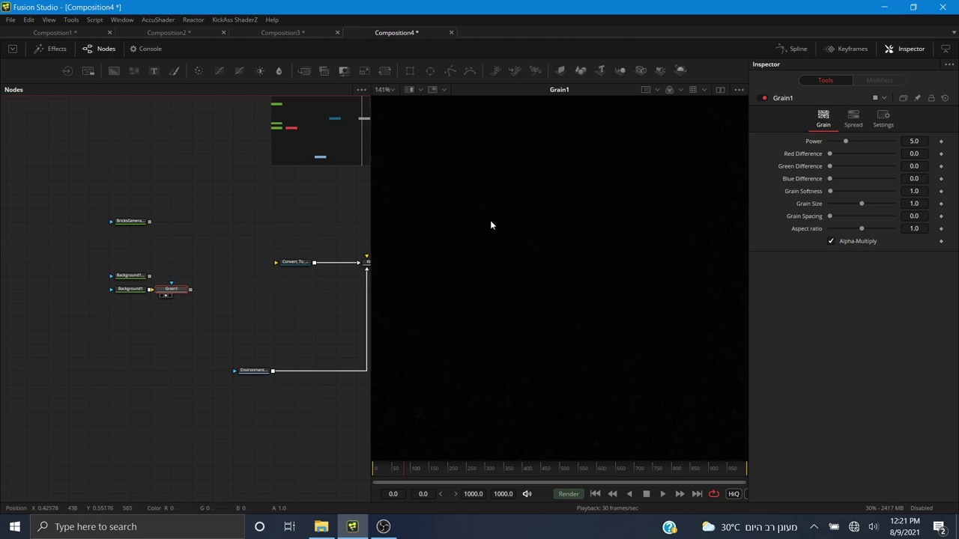
# - Set the Grain's Power to 15.91 and its Grain Size to 0.638
pyautogui.moveTo(846, 141); pyautogui.dragTo(879, 141)
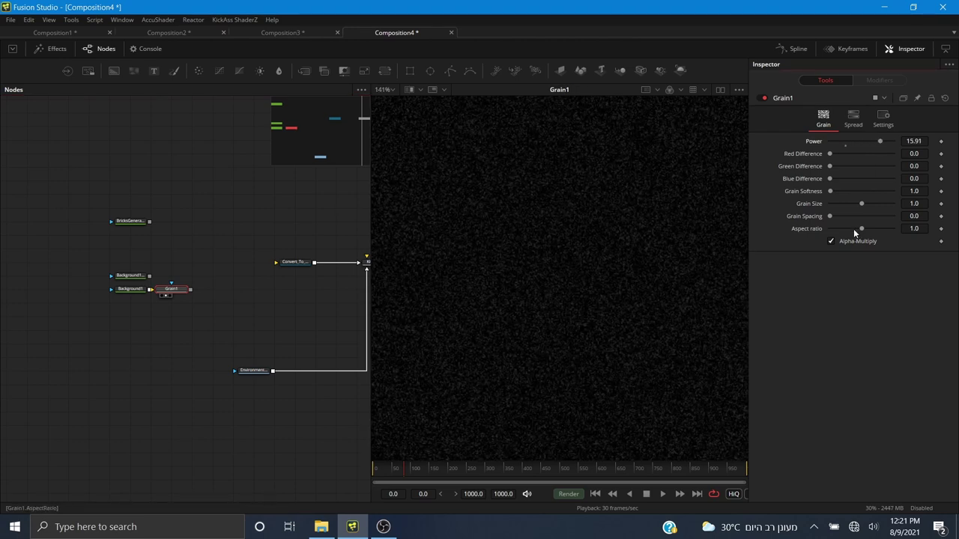
pyautogui.moveTo(857, 204); pyautogui.dragTo(842, 204)
pyautogui.scroll(-4, 540, 264)
pyautogui.scroll(6, 541, 258)
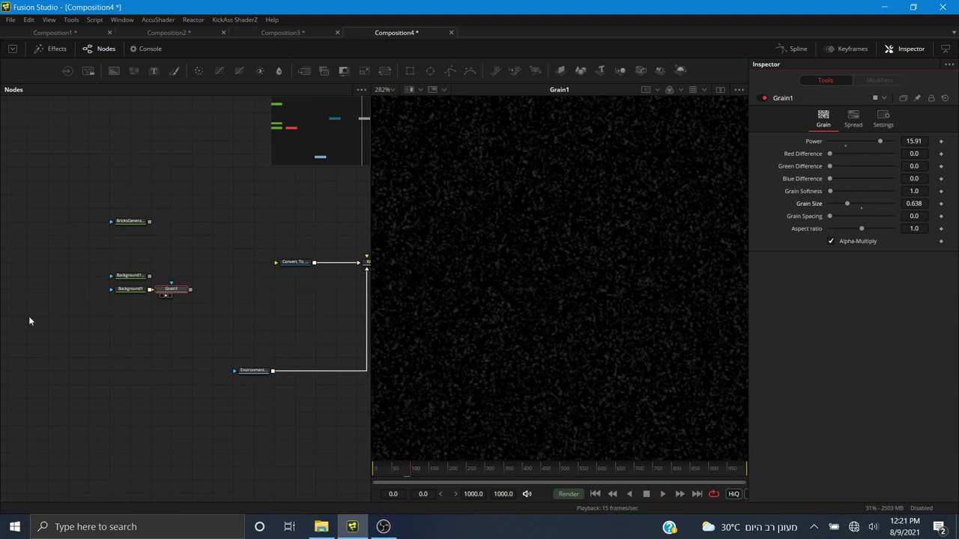
# - Stack the Grain above its black Background and add a Time Stretcher after it
pyautogui.moveTo(129, 313)
pyautogui.mouseDown()
pyautogui.moveTo(173, 288)
pyautogui.moveTo(133, 319)
pyautogui.mouseUp()
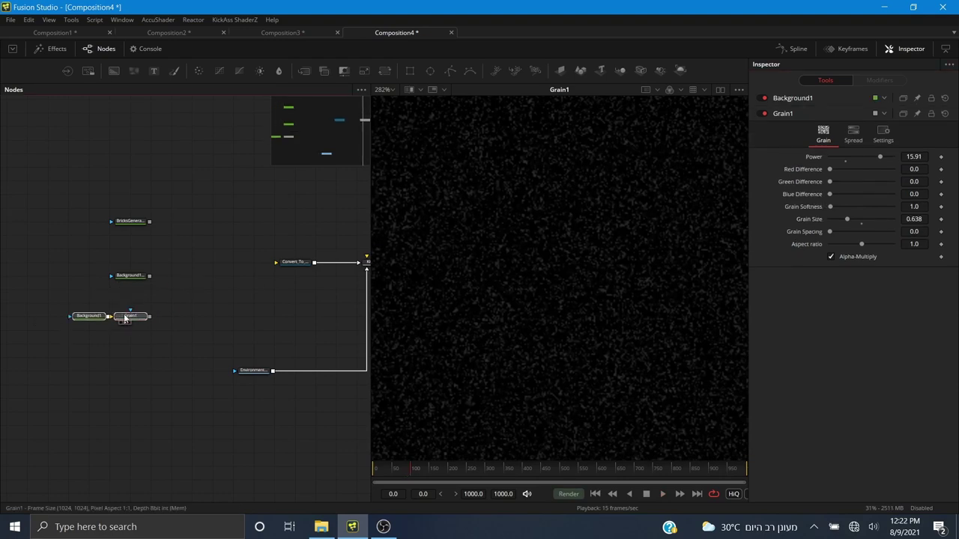
pyautogui.moveTo(107, 333); pyautogui.dragTo(130, 340)
pyautogui.click(133, 319)
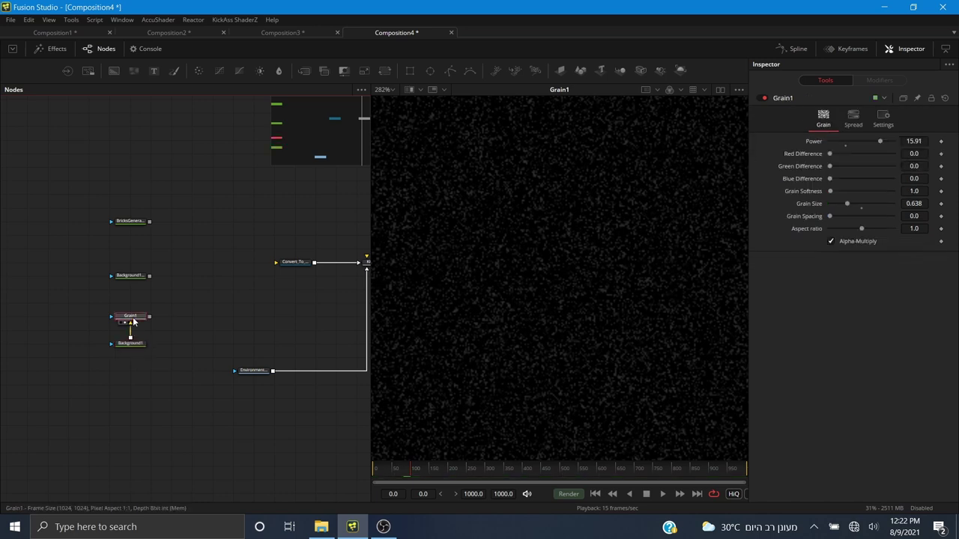
pyautogui.hotkey('shift', 'space')
pyautogui.write('grn')
pyautogui.press('BackSpace')
pyautogui.press('BackSpace')
pyautogui.press('BackSpace')
pyautogui.write('s')
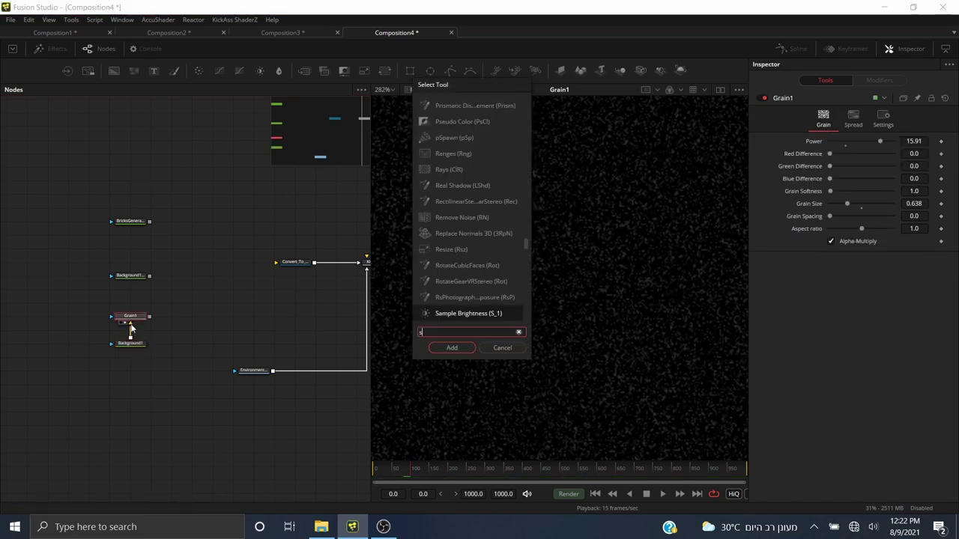
pyautogui.press('BackSpace')
pyautogui.write('tim')
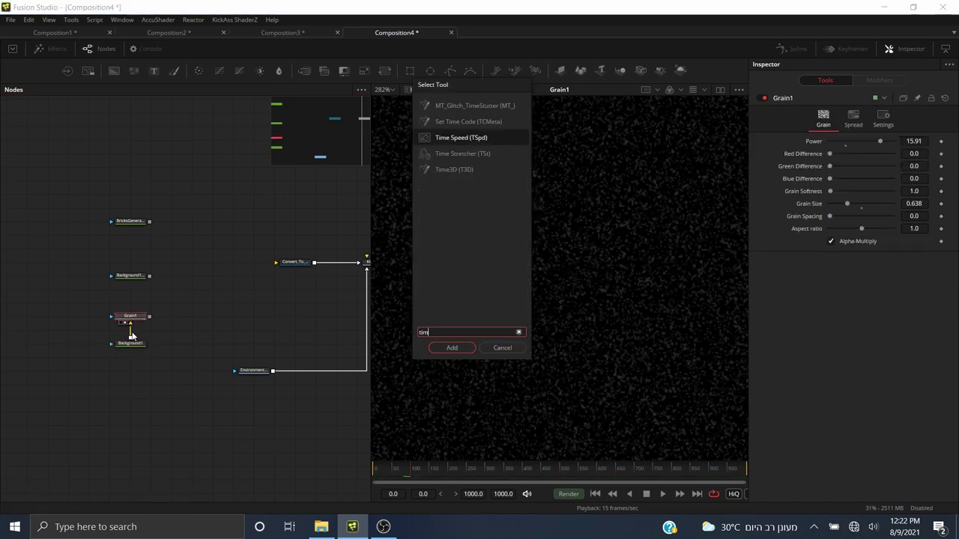
pyautogui.click(455, 153)
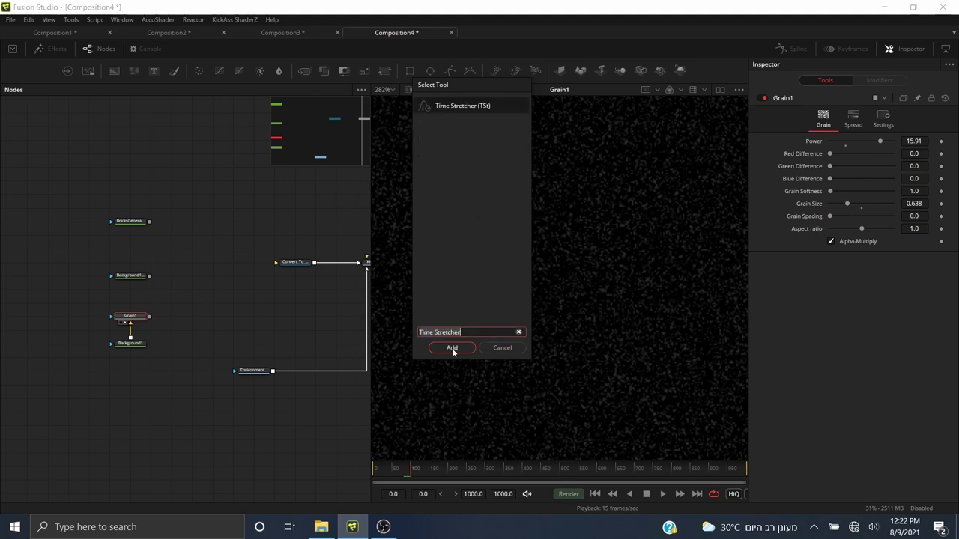
pyautogui.click(451, 347)
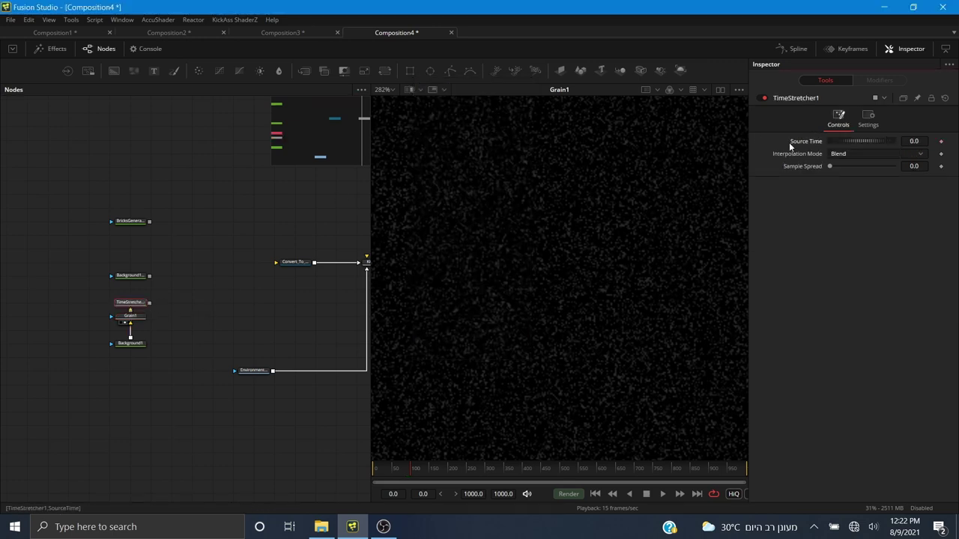
# - Move the Grain down to its Background and play back the Time Stretcher output to check for grain motion
pyautogui.moveTo(132, 316); pyautogui.dragTo(132, 326)
pyautogui.click(125, 309)
pyautogui.press('space')
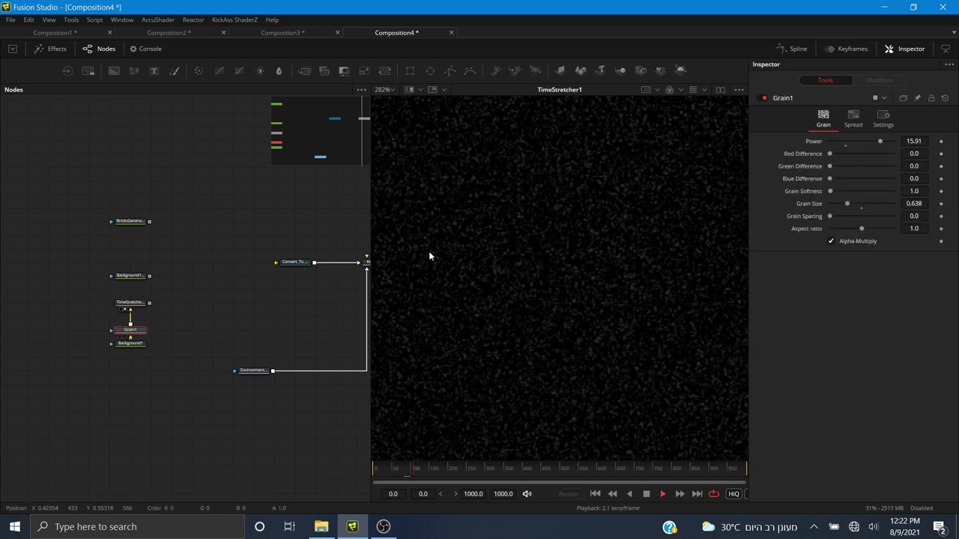
pyautogui.press('space')
# - Merge the white Background over the time-stretched grain, view the result, and move the brick pattern down closer
pyautogui.moveTo(134, 307); pyautogui.dragTo(150, 278)
pyautogui.moveTo(169, 319); pyautogui.dragTo(454, 231)
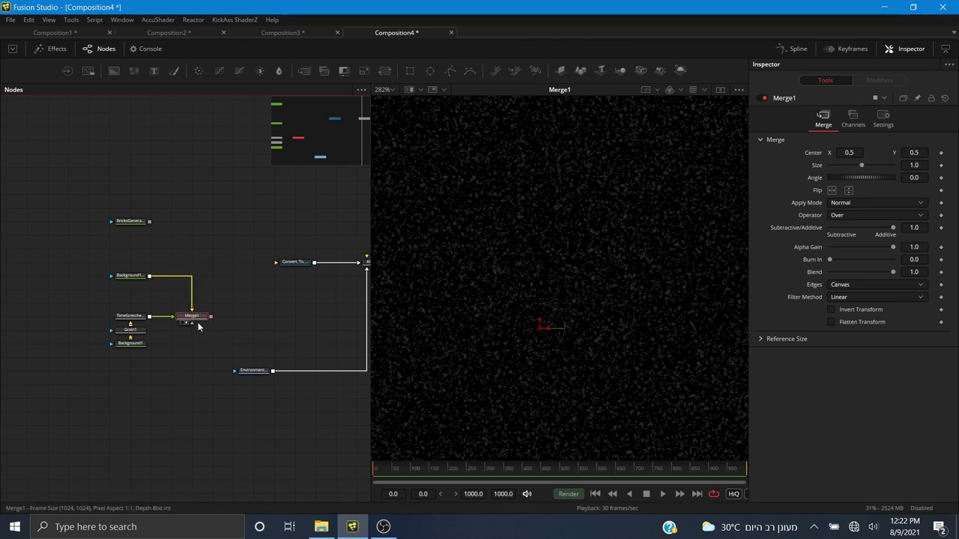
pyautogui.moveTo(129, 221); pyautogui.dragTo(128, 247)
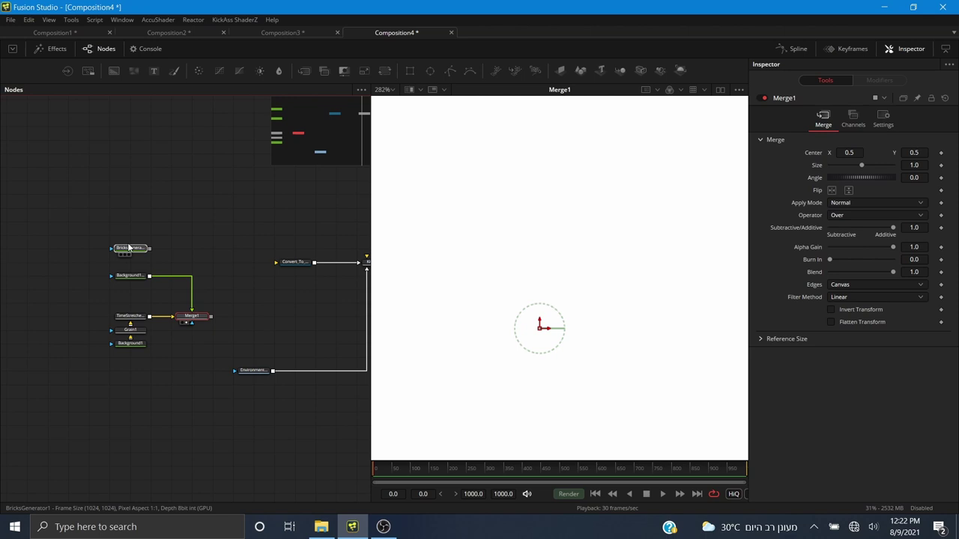
# - Add a Bitmap mask after the brick pattern, view it, and set its Channel to Luminance
pyautogui.click(129, 248)
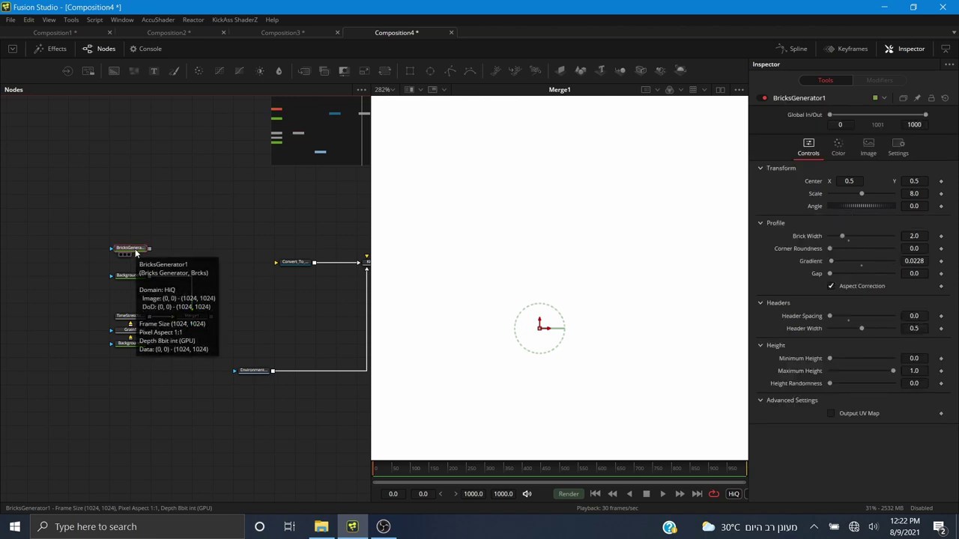
pyautogui.hotkey('shift', 'space')
pyautogui.write('bit')
pyautogui.click(442, 347)
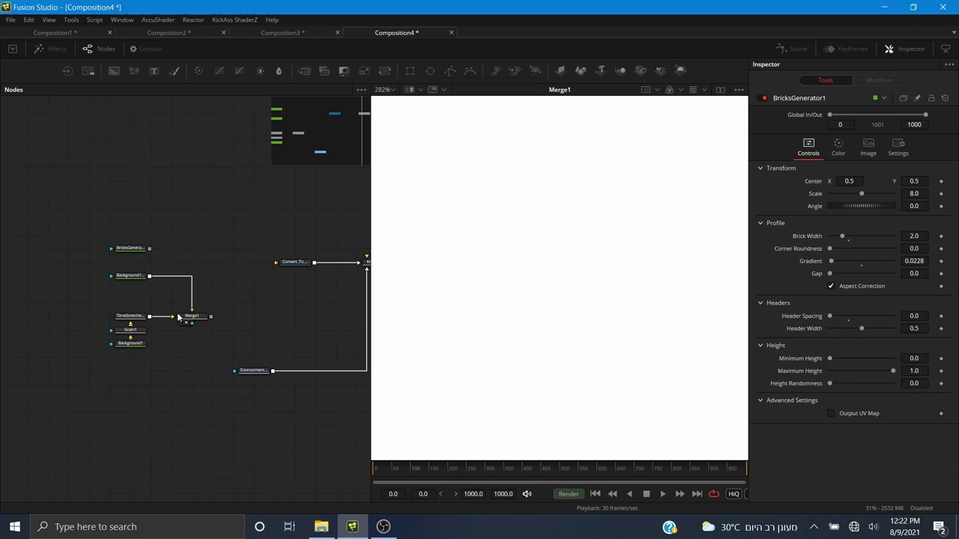
pyautogui.moveTo(149, 250); pyautogui.dragTo(547, 201)
pyautogui.scroll(-2, 405, 241)
pyautogui.moveTo(432, 265); pyautogui.dragTo(512, 235)
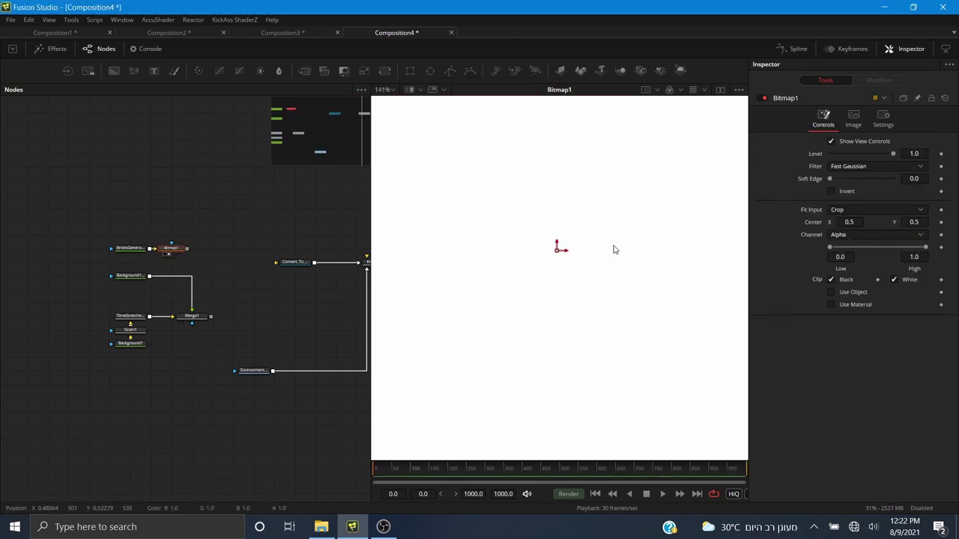
pyautogui.click(847, 238)
pyautogui.click(848, 258)
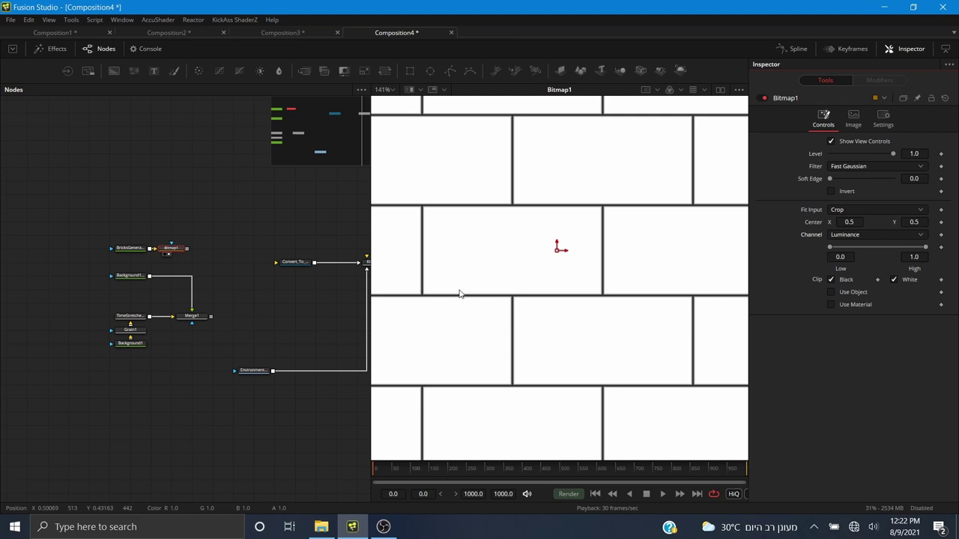
pyautogui.scroll(-2, 420, 271)
# - Connect the Bitmap as the Merge's effect mask, tidy the node layout, and view the Merge
pyautogui.moveTo(187, 250); pyautogui.dragTo(193, 320)
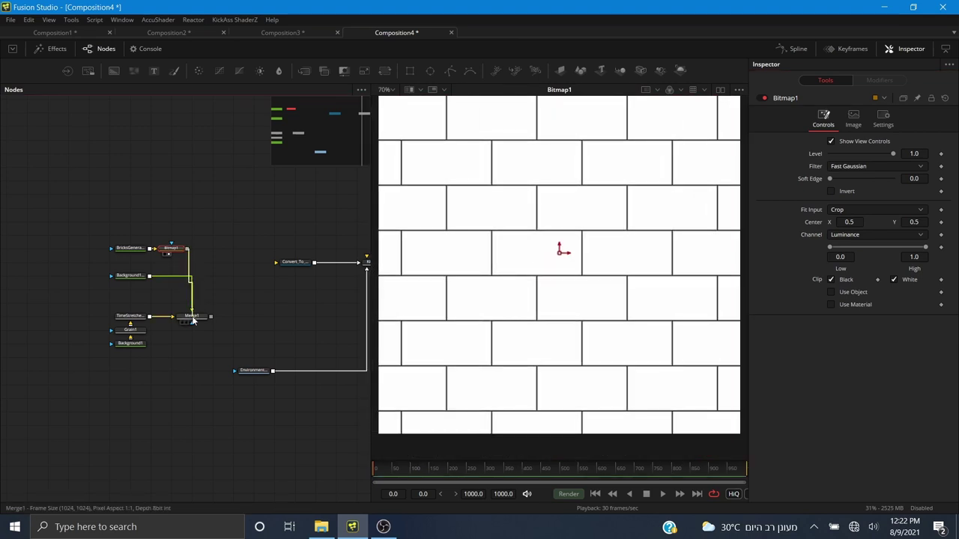
pyautogui.click(218, 344)
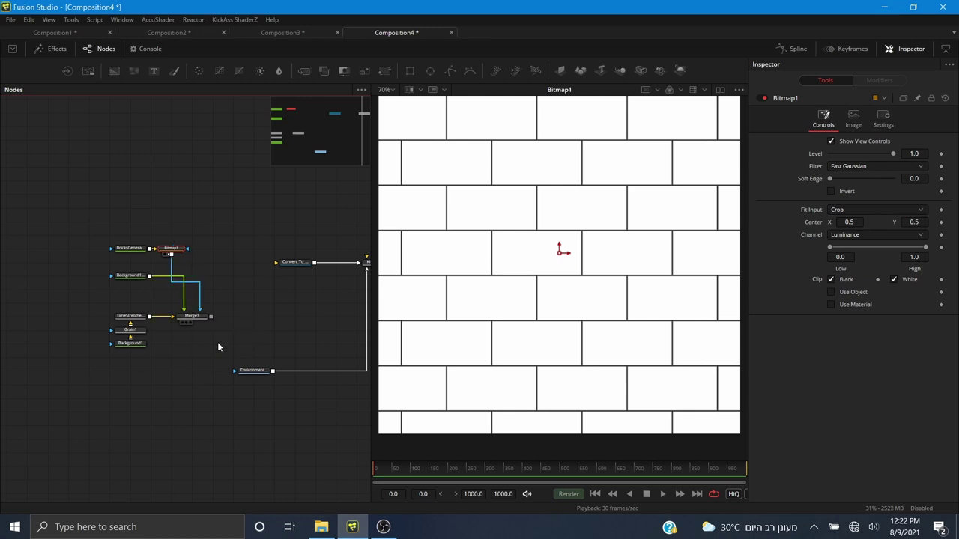
pyautogui.moveTo(180, 249); pyautogui.dragTo(253, 317)
pyautogui.moveTo(138, 253); pyautogui.dragTo(242, 281)
pyautogui.moveTo(50, 232); pyautogui.dragTo(499, 208)
pyautogui.click(170, 247)
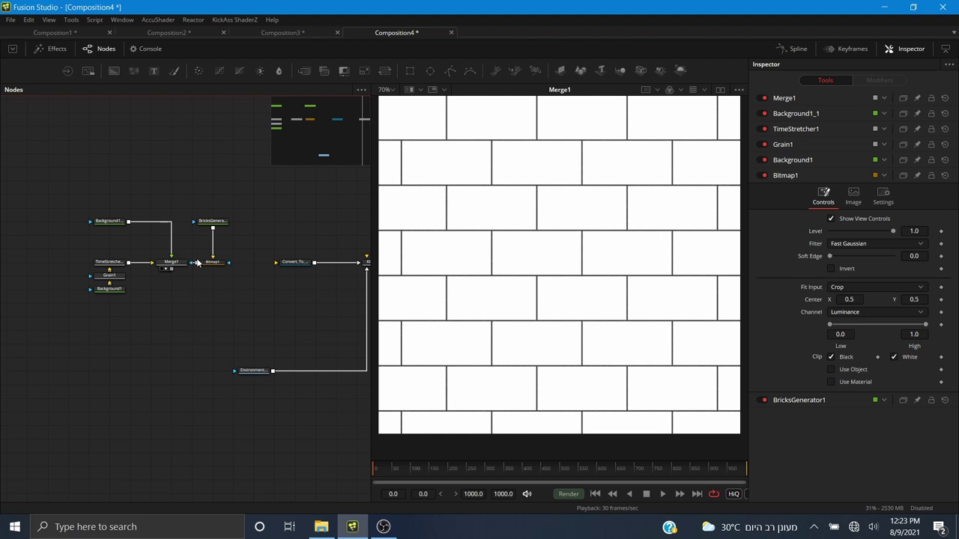
# - Examine the grain in the merged pattern's brick joints up close
pyautogui.scroll(10, 428, 253)
pyautogui.scroll(3, 482, 253)
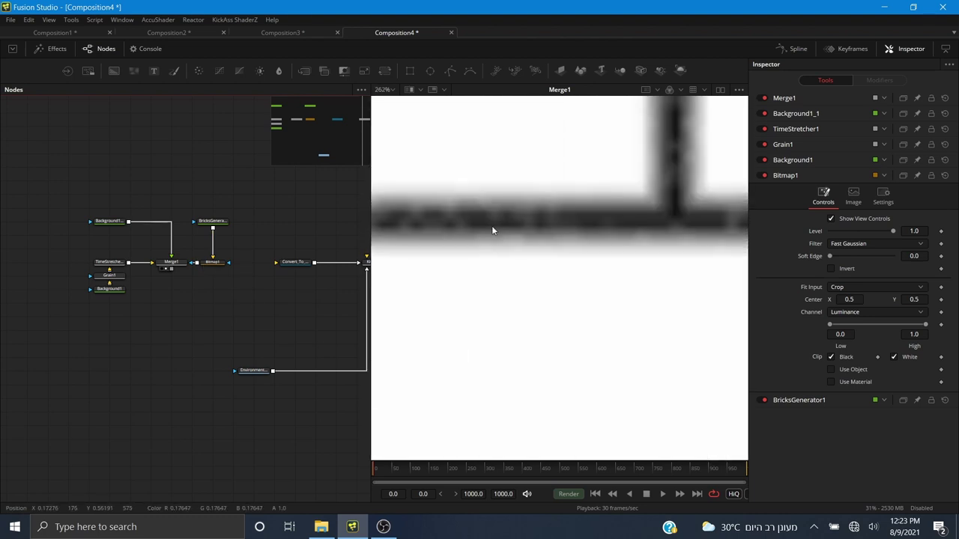
pyautogui.scroll(-4, 564, 219)
pyautogui.moveTo(598, 142); pyautogui.dragTo(588, 259)
pyautogui.scroll(3, 592, 219)
pyautogui.moveTo(596, 149); pyautogui.dragTo(612, 241)
pyautogui.scroll(-6, 599, 281)
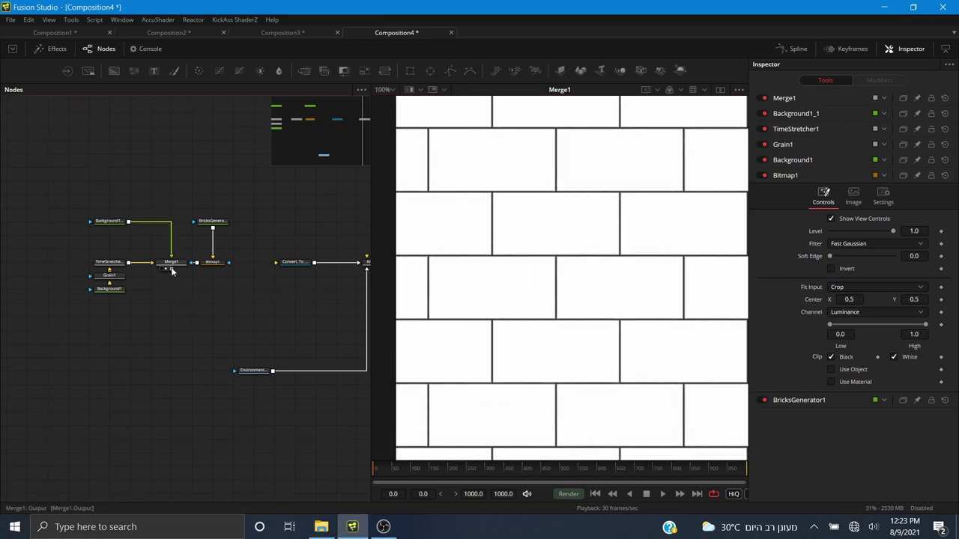
# - Connect the Merge output to Kitchen_Tile's Base Color Material input and to Convert_To_Normals
pyautogui.moveTo(170, 268); pyautogui.dragTo(367, 262)
pyautogui.click(382, 269)
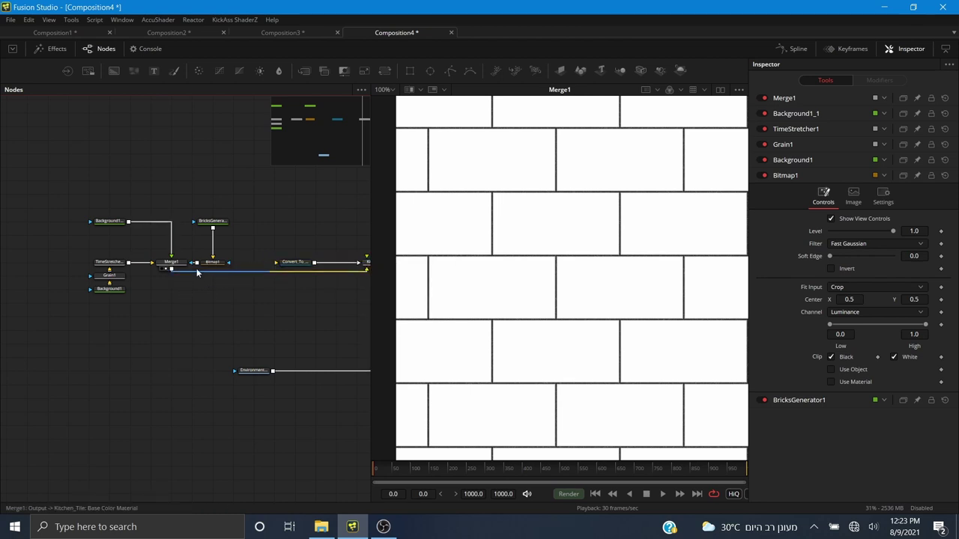
pyautogui.moveTo(173, 271); pyautogui.dragTo(305, 272)
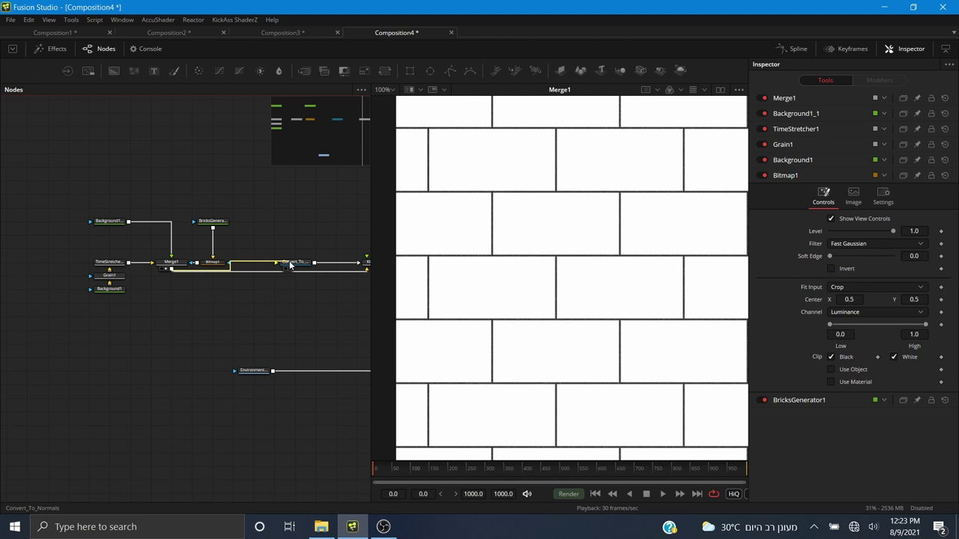
# - View the Kitchen_Tile material and examine its brick joints from several angles and under different lighting
pyautogui.click(328, 271)
pyautogui.moveTo(297, 321); pyautogui.dragTo(197, 353)
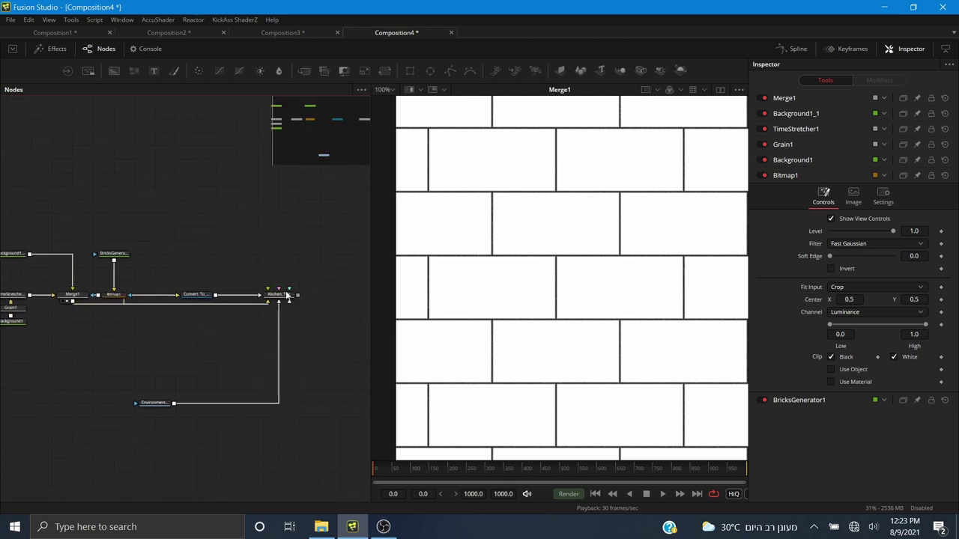
pyautogui.moveTo(285, 296); pyautogui.dragTo(555, 233)
pyautogui.moveTo(551, 290)
pyautogui.mouseDown()
pyautogui.moveTo(470, 349)
pyautogui.moveTo(421, 282)
pyautogui.moveTo(550, 282)
pyautogui.mouseUp()
pyautogui.moveTo(472, 298)
pyautogui.mouseDown()
pyautogui.moveTo(680, 272)
pyautogui.moveTo(654, 315)
pyautogui.moveTo(614, 293)
pyautogui.moveTo(507, 324)
pyautogui.mouseUp()
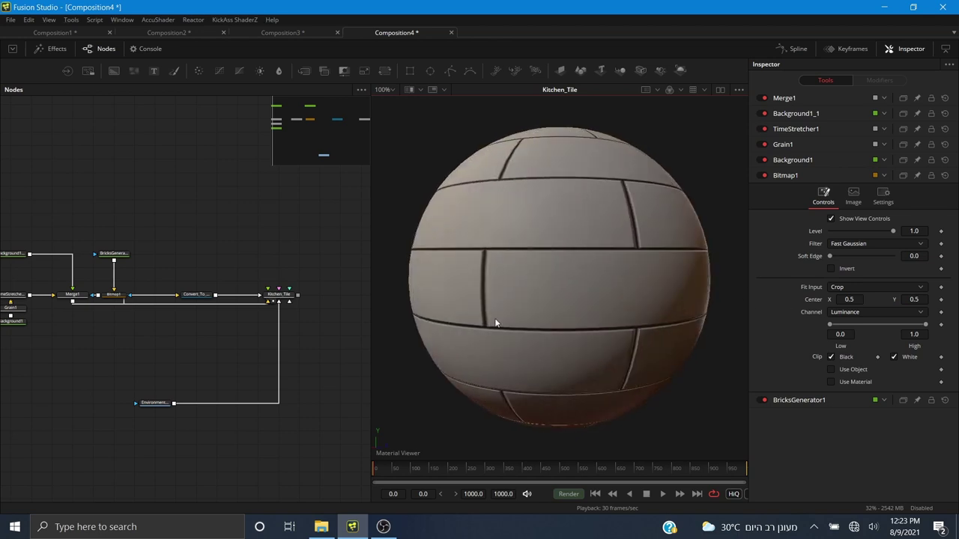
pyautogui.moveTo(556, 299); pyautogui.dragTo(489, 281)
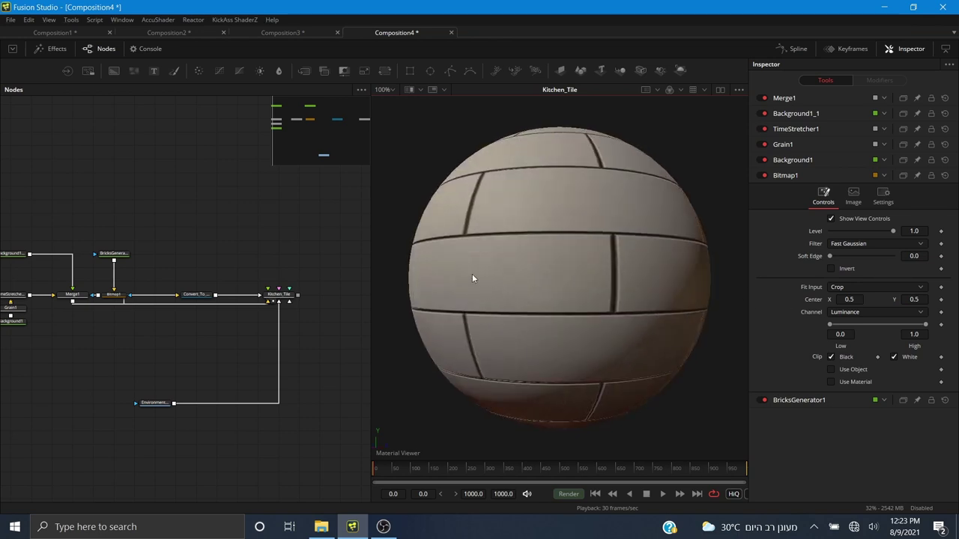
pyautogui.moveTo(417, 241); pyautogui.dragTo(610, 273)
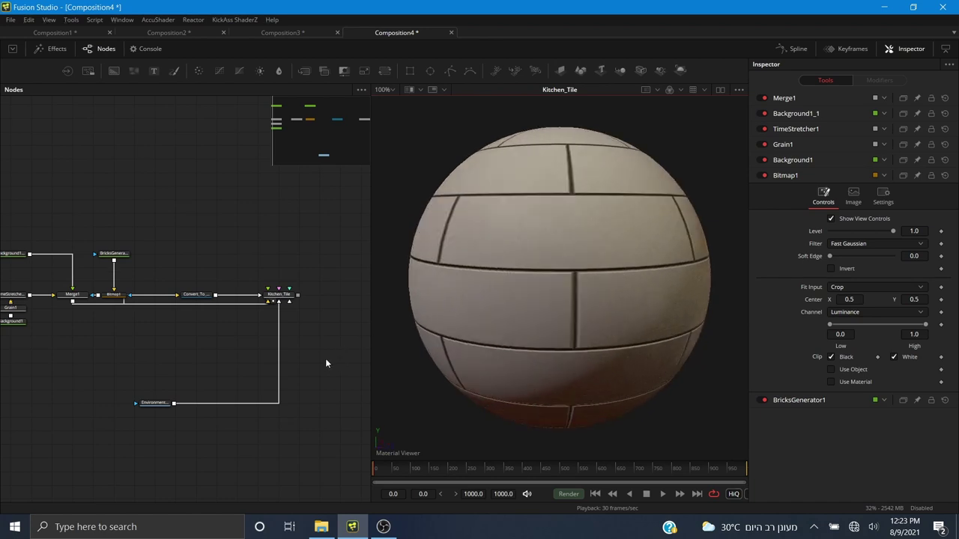
pyautogui.moveTo(102, 351); pyautogui.dragTo(157, 369)
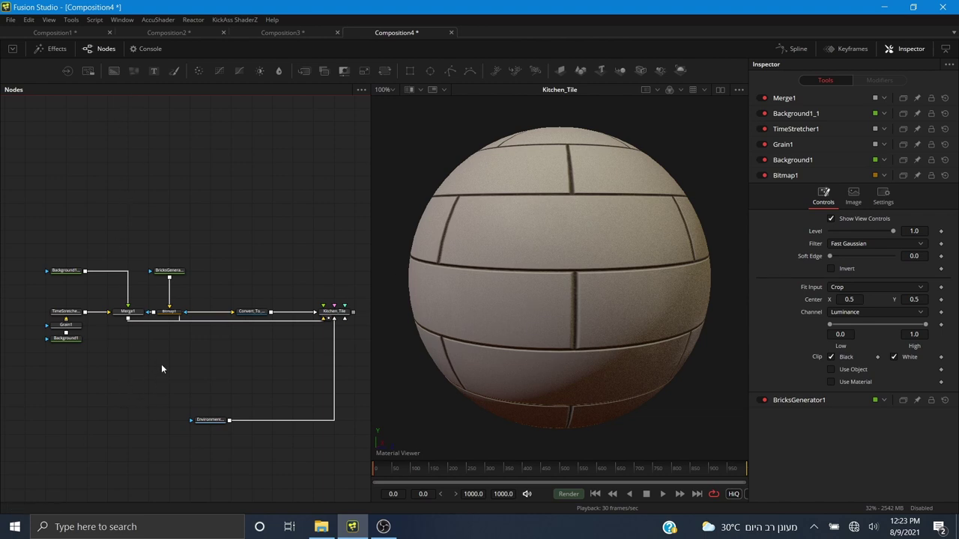
pyautogui.hotkey('shift', 'space')
pyautogui.write('bc')
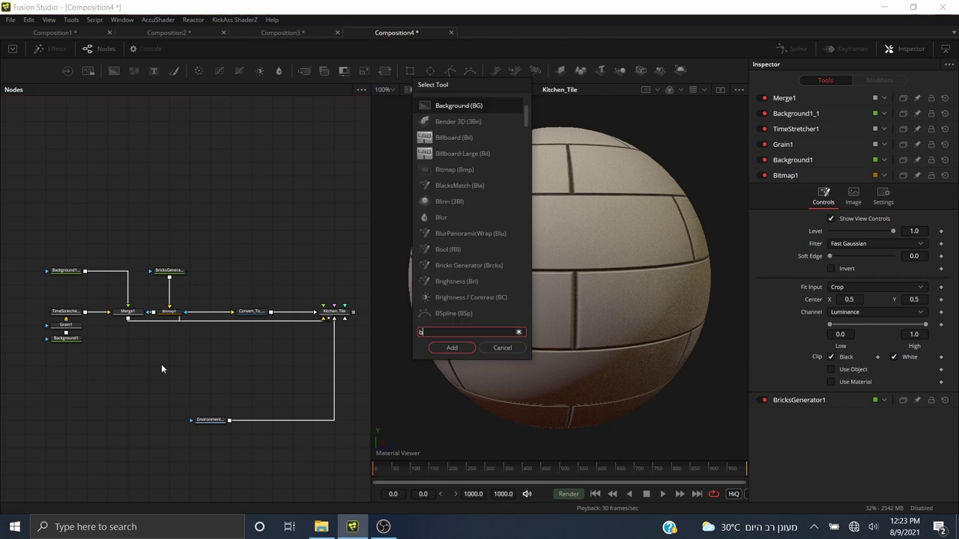
pyautogui.click(452, 348)
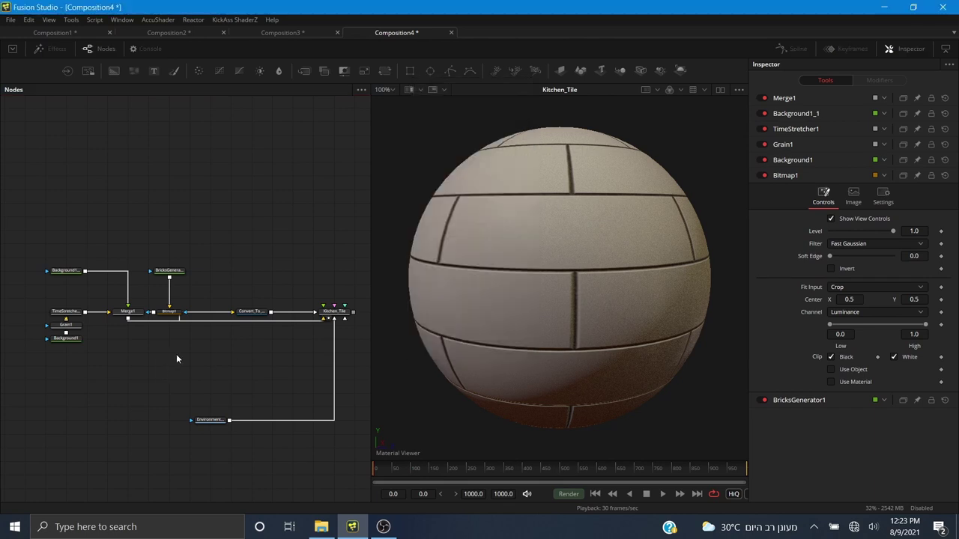
pyautogui.press('Delete')
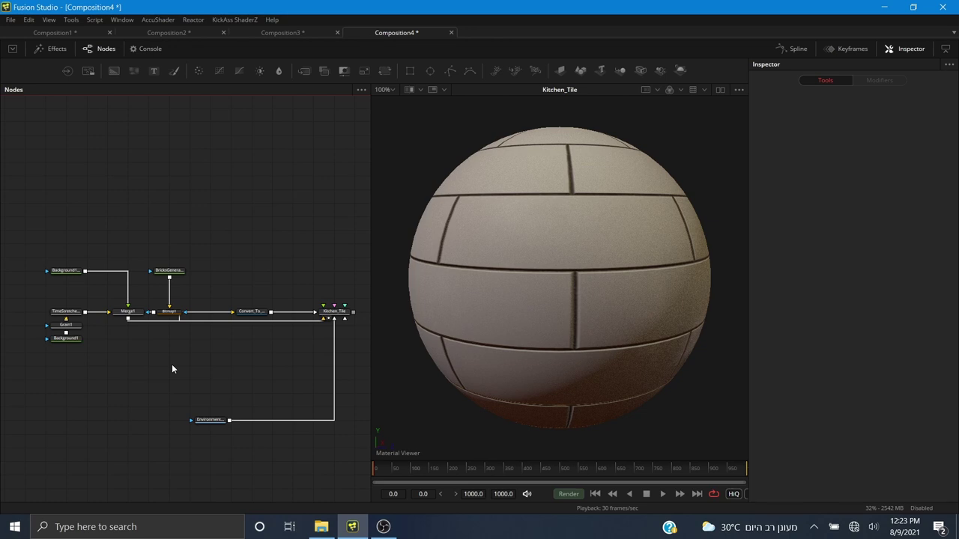
# - Add a Color Map from the AccuShader toolbox, place it below the Merge, feed it the Merge output, and view it
pyautogui.click(156, 19)
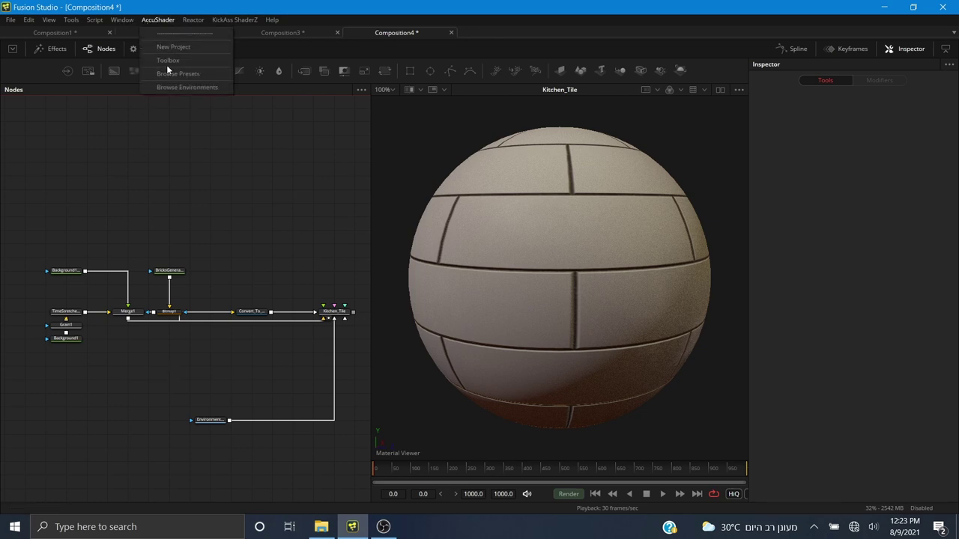
pyautogui.click(166, 61)
pyautogui.click(65, 218)
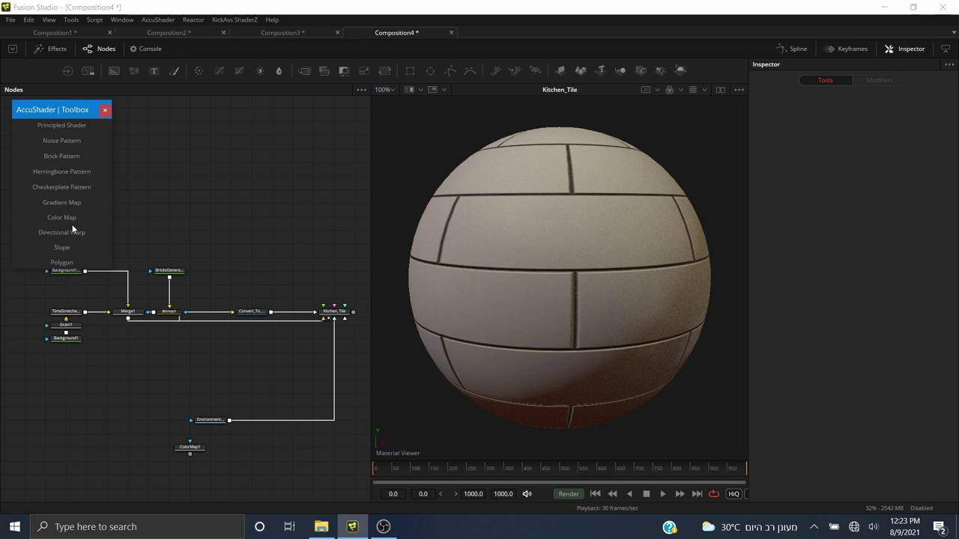
pyautogui.moveTo(191, 447); pyautogui.dragTo(165, 366)
pyautogui.click(105, 109)
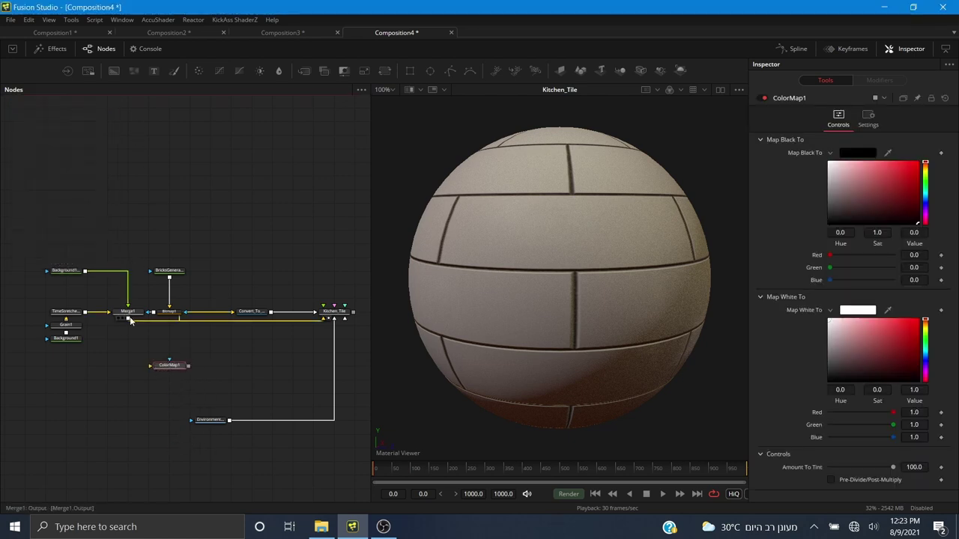
pyautogui.moveTo(128, 316); pyautogui.dragTo(576, 289)
pyautogui.scroll(2, 527, 248)
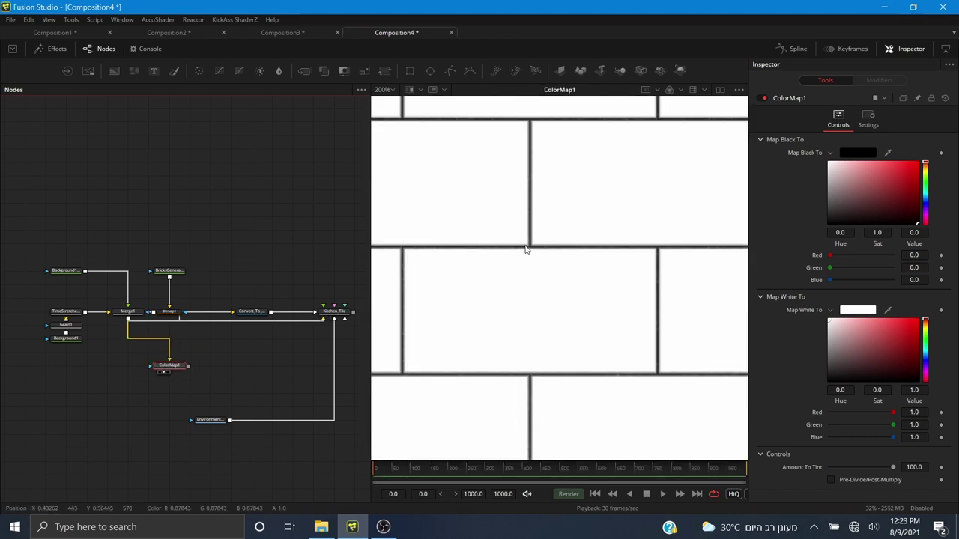
# - Invert the Color Map by setting Map Black To to white and Map White To to black
pyautogui.moveTo(838, 185); pyautogui.dragTo(794, 140)
pyautogui.moveTo(831, 352); pyautogui.dragTo(793, 430)
pyautogui.scroll(5, 526, 246)
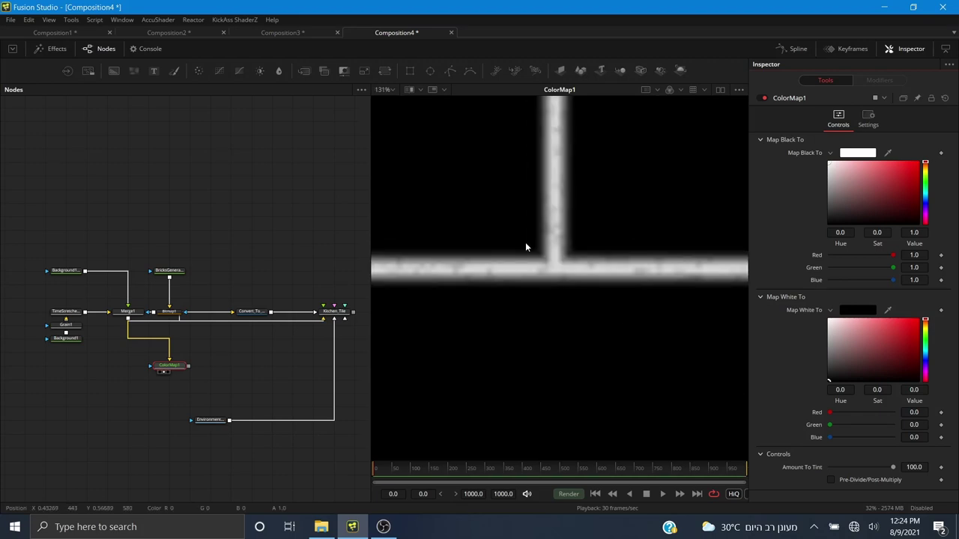
# - Change the Color Map's Map White To colour to a neutral grey with Value 0.5
pyautogui.moveTo(828, 361); pyautogui.dragTo(800, 359)
pyautogui.scroll(-3, 548, 255)
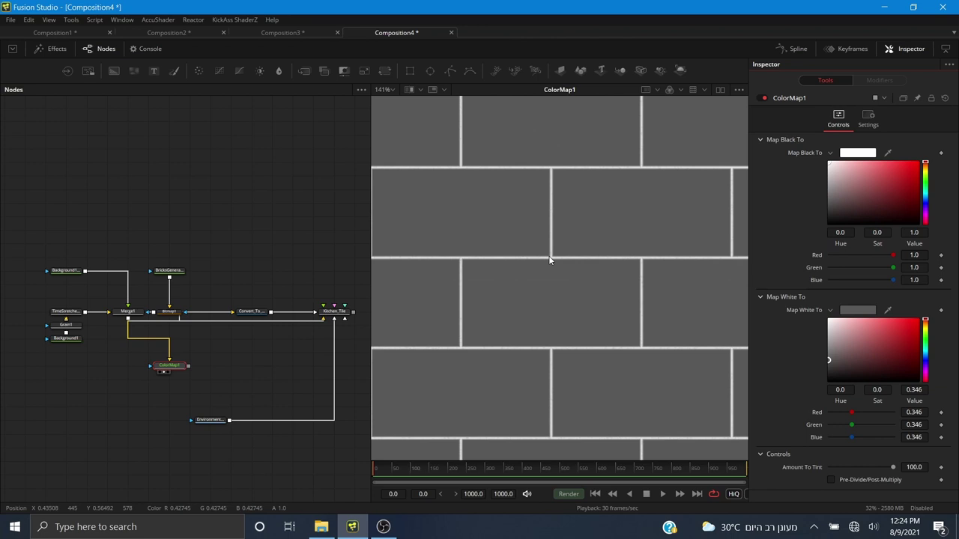
pyautogui.click(914, 389)
pyautogui.write('0.5')
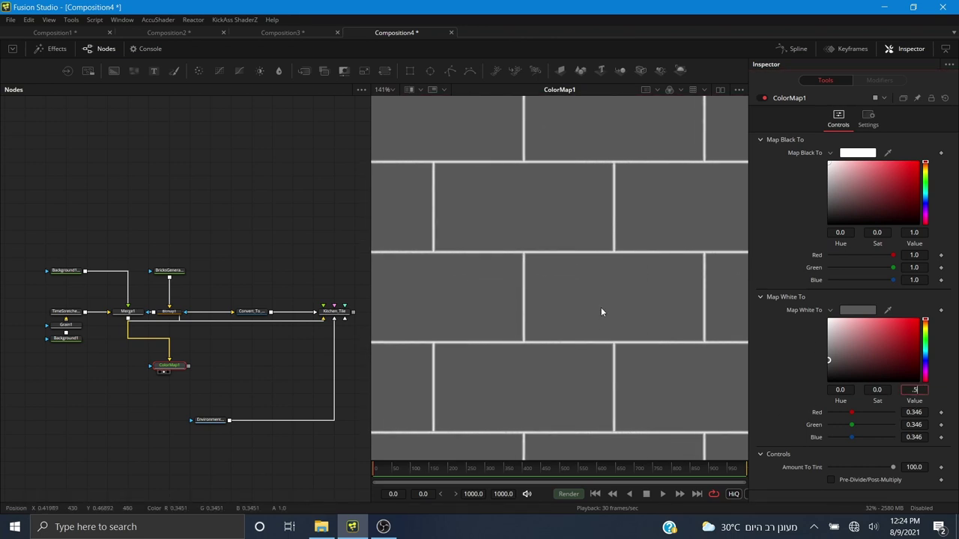
pyautogui.press('Return')
# - Examine the Color Map's joints and tile surfaces, both up close and as a whole pattern
pyautogui.scroll(-3, 569, 273)
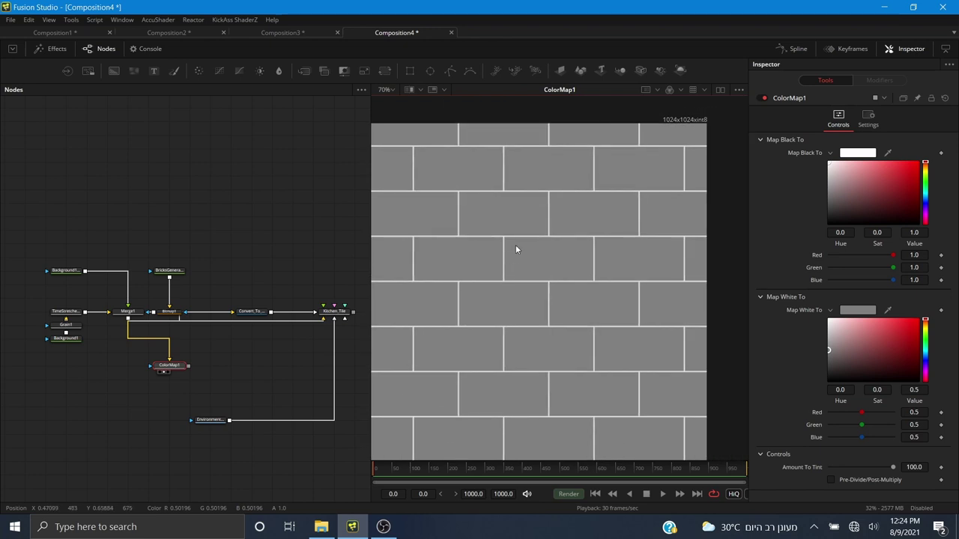
pyautogui.scroll(4, 516, 243)
pyautogui.scroll(2, 498, 228)
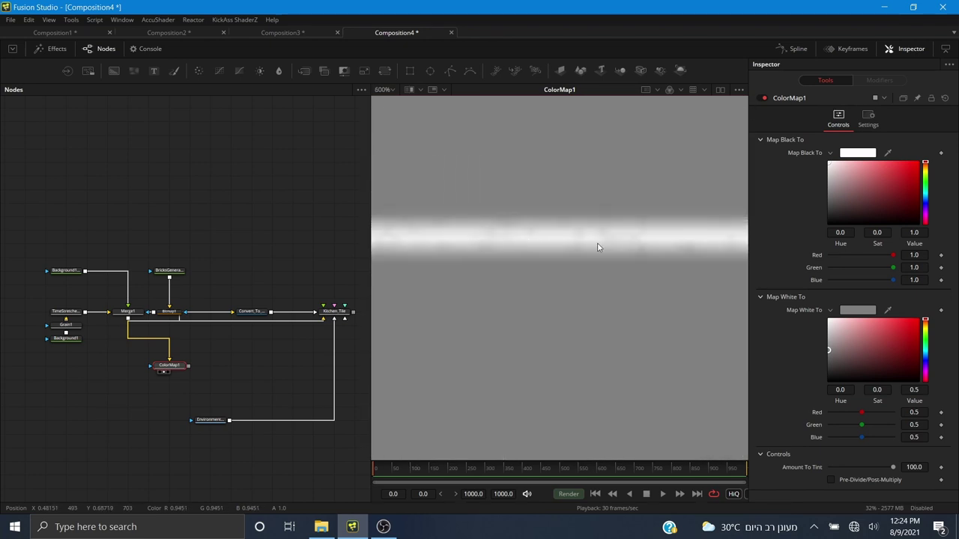
pyautogui.scroll(-2, 534, 246)
pyautogui.scroll(-3, 524, 243)
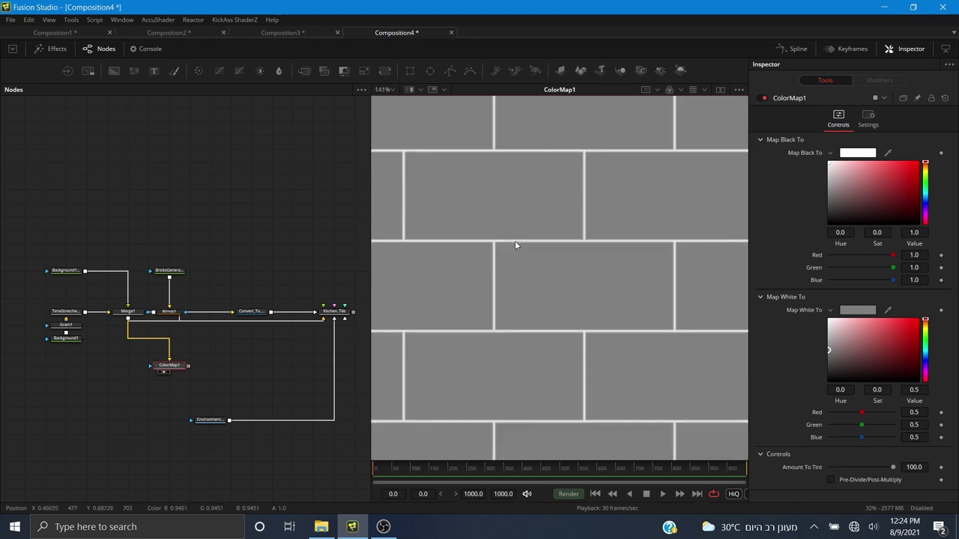
pyautogui.scroll(3, 551, 241)
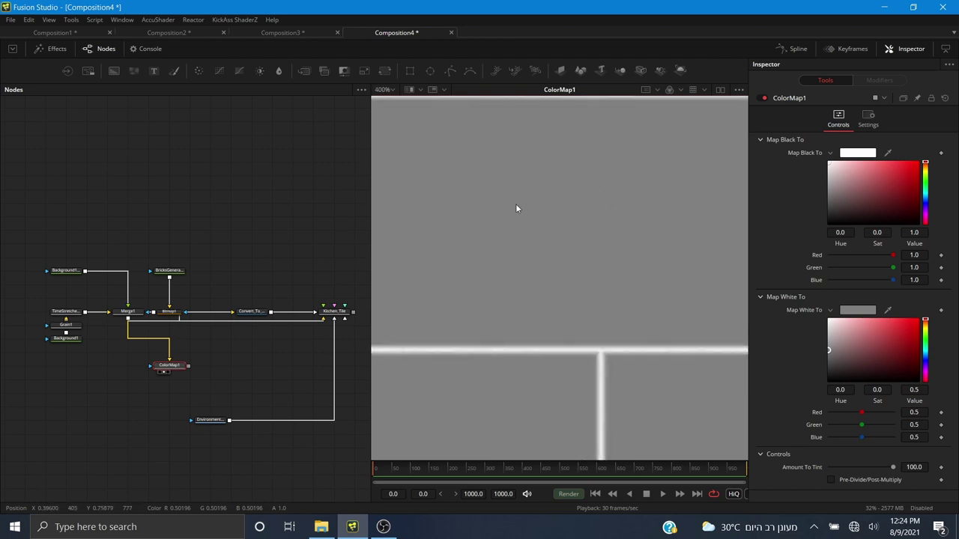
pyautogui.scroll(-3, 515, 204)
# - Connect the Color Map output to Kitchen_Tile's magenta input, then view the material and check its reflections under different lighting
pyautogui.moveTo(172, 373); pyautogui.dragTo(565, 270)
pyautogui.click(352, 341)
pyautogui.moveTo(465, 258); pyautogui.dragTo(507, 242)
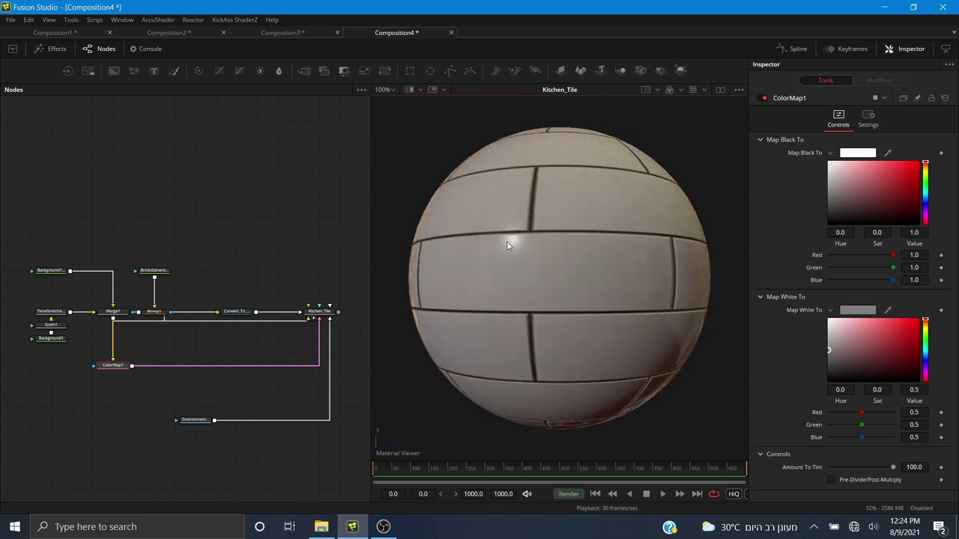
pyautogui.moveTo(613, 206); pyautogui.dragTo(455, 85)
pyautogui.moveTo(476, 290)
pyautogui.mouseDown()
pyautogui.moveTo(562, 254)
pyautogui.moveTo(569, 302)
pyautogui.moveTo(531, 245)
pyautogui.moveTo(651, 217)
pyautogui.moveTo(494, 268)
pyautogui.moveTo(421, 269)
pyautogui.moveTo(555, 209)
pyautogui.moveTo(601, 345)
pyautogui.moveTo(481, 259)
pyautogui.moveTo(564, 233)
pyautogui.moveTo(664, 259)
pyautogui.moveTo(676, 277)
pyautogui.moveTo(450, 251)
pyautogui.moveTo(582, 258)
pyautogui.moveTo(557, 206)
pyautogui.moveTo(573, 147)
pyautogui.mouseUp()
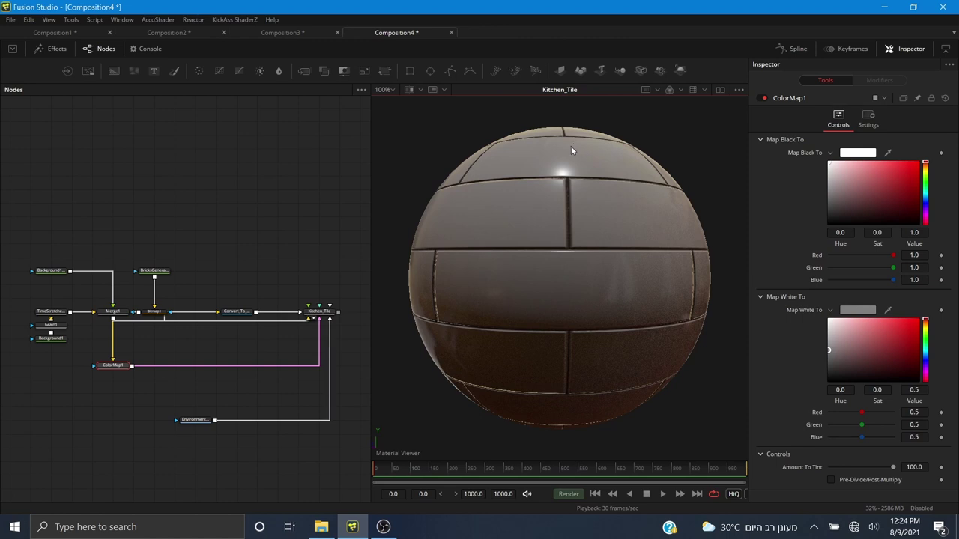
pyautogui.moveTo(571, 146)
pyautogui.mouseDown()
pyautogui.moveTo(491, 223)
pyautogui.moveTo(517, 253)
pyautogui.moveTo(511, 298)
pyautogui.mouseUp()
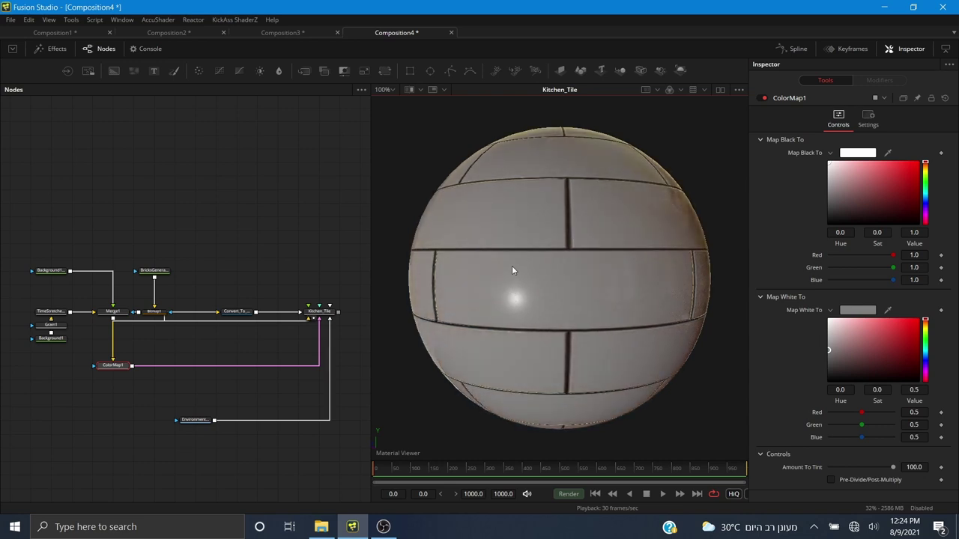
# - Bring up the AccuShader commands
pyautogui.click(157, 20)
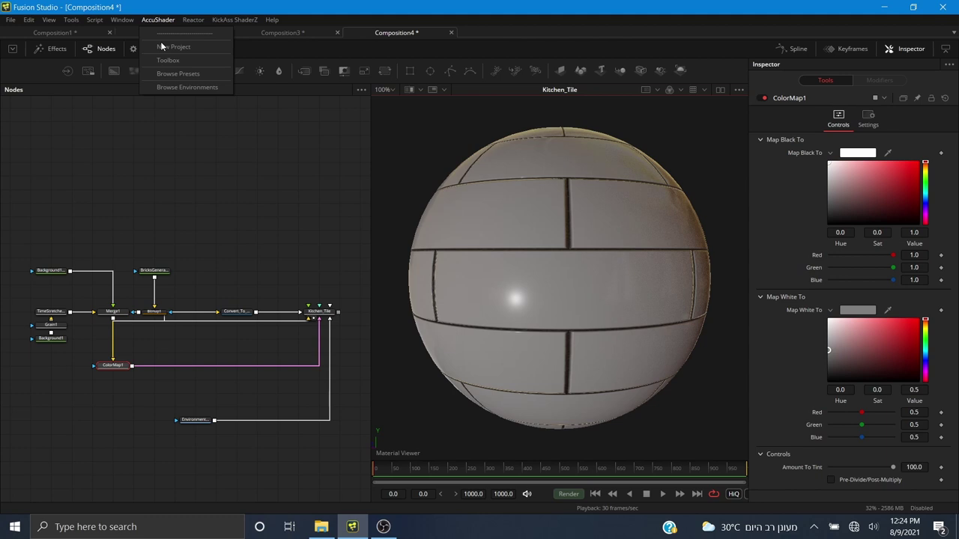